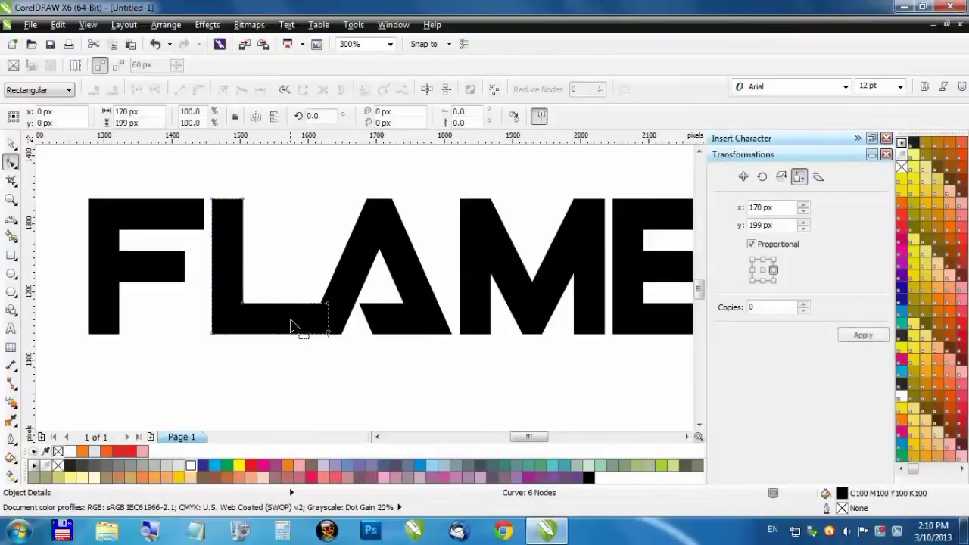
Shorten the foot of the L by shifting its two end nodes left until the letter is 120 px wide
{"action": "key", "text": "Left"}
{"action": "key", "text": "Left"}
{"action": "key", "text": "Left"}
{"action": "key", "text": "Left"}
{"action": "key", "text": "Left"}
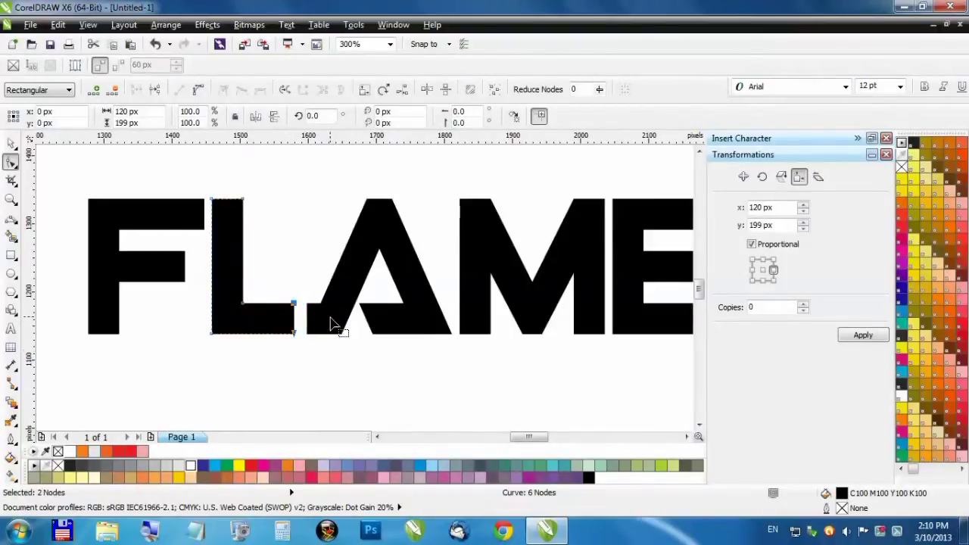
Delete the A's protruding upper corner node at its left foot so the leg tapers straight to the baseline
{"action": "left_click", "coordinate": [318, 321]}
{"action": "left_click", "coordinate": [308, 305]}
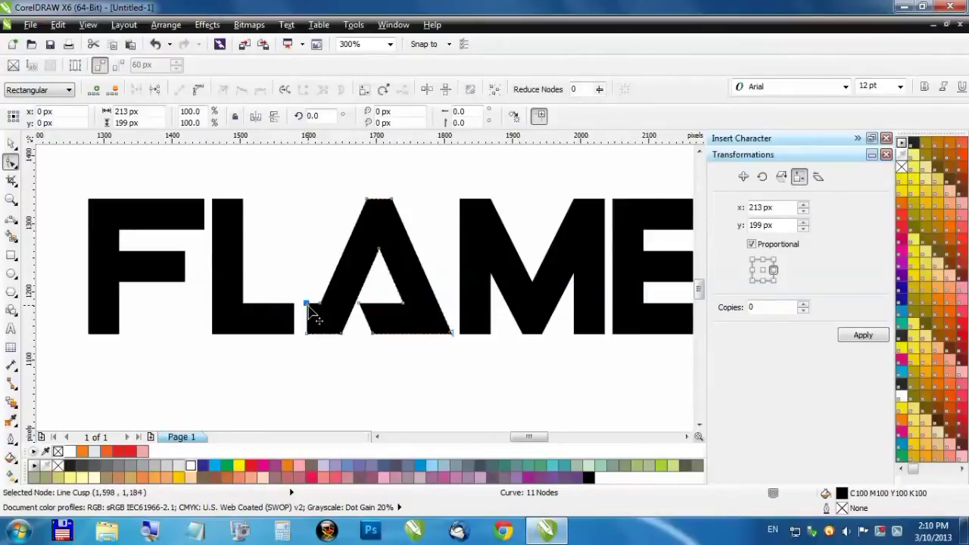
{"action": "key", "text": "Delete"}
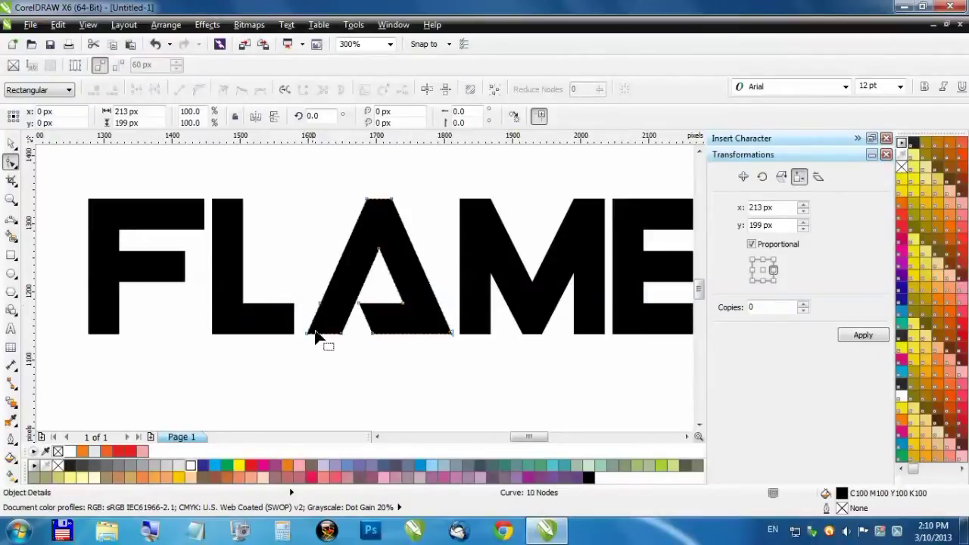
Close the notch at the A's base by joining its lower nodes and delete the inner counter's nodes to fill the opening
{"action": "left_click", "coordinate": [361, 305]}
{"action": "scroll", "coordinate": [354, 316], "scroll_direction": "up", "scroll_amount": 2}
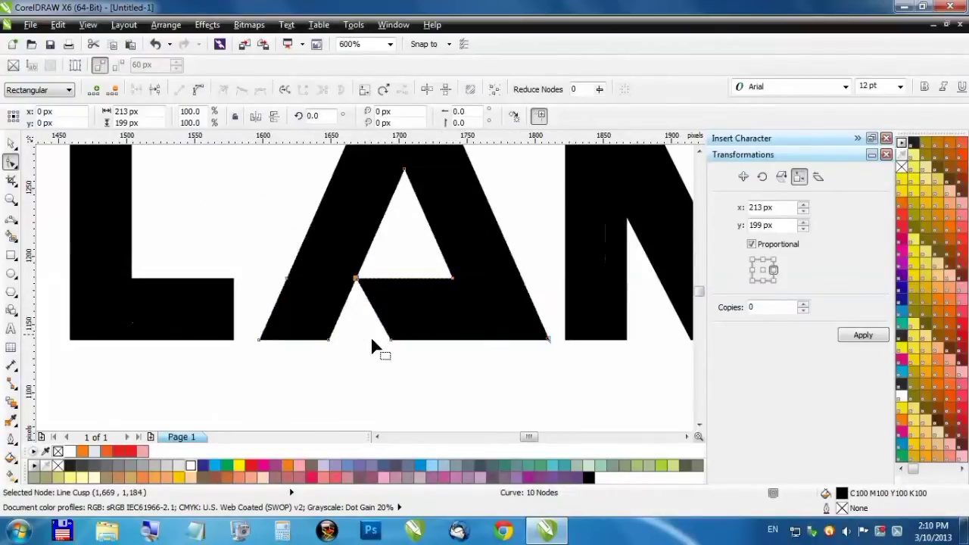
{"action": "left_click_drag", "start_coordinate": [392, 341], "coordinate": [331, 341]}
{"action": "scroll", "coordinate": [361, 334], "scroll_direction": "down", "scroll_amount": 2}
{"action": "left_click_drag", "start_coordinate": [357, 250], "coordinate": [420, 327]}
{"action": "key", "text": "Delete"}
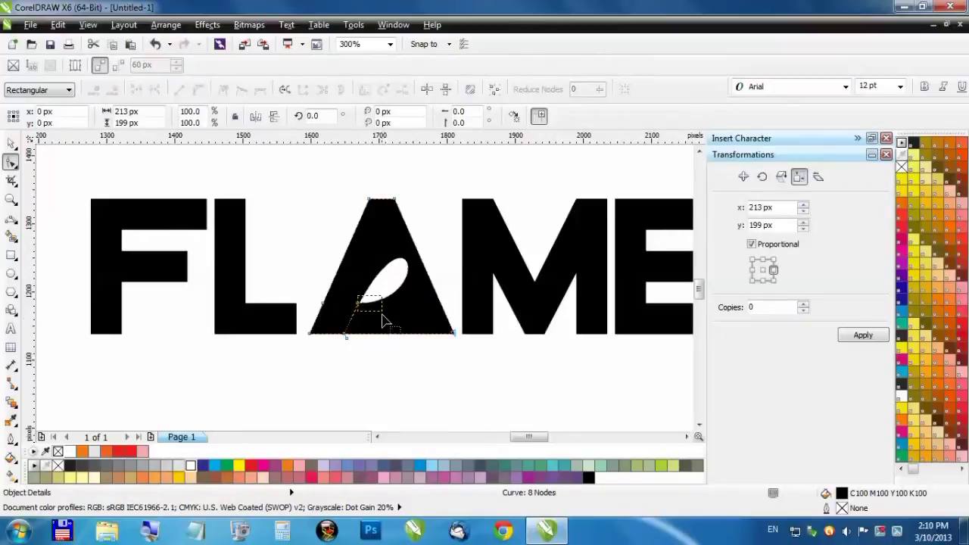
{"action": "left_click", "coordinate": [357, 306]}
{"action": "key", "text": "Delete"}
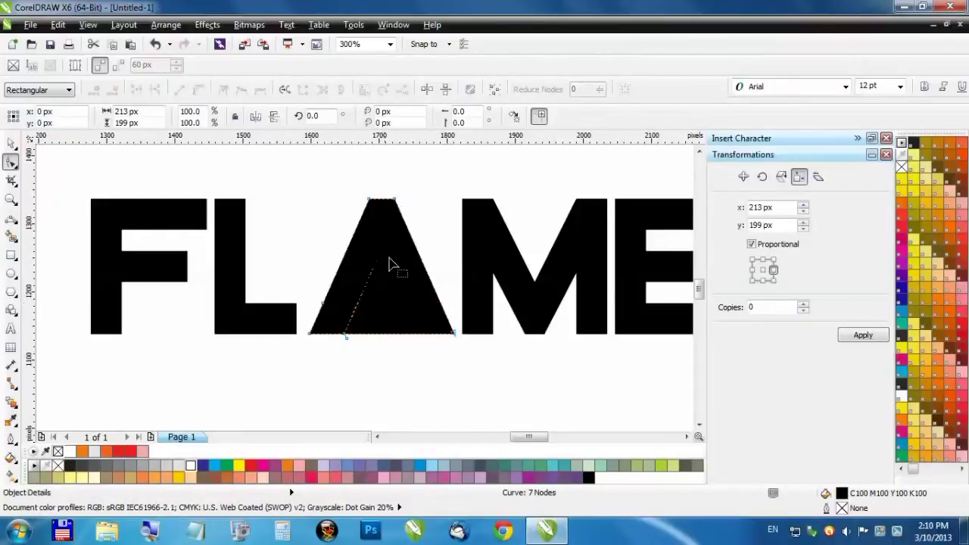
{"action": "scroll", "coordinate": [355, 344], "scroll_direction": "up", "scroll_amount": 4}
{"action": "left_click", "coordinate": [319, 318]}
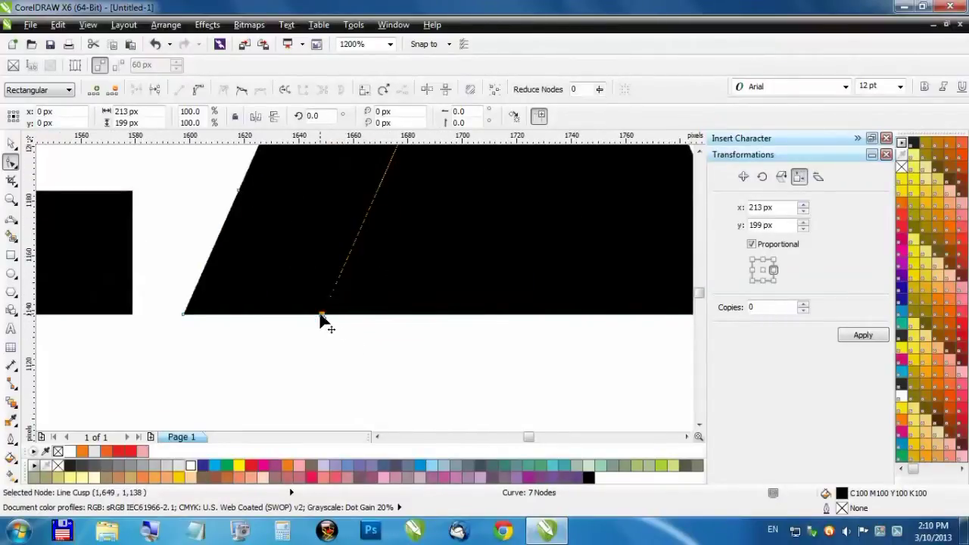
{"action": "key", "text": "Delete"}
{"action": "scroll", "coordinate": [314, 314], "scroll_direction": "down", "scroll_amount": 6}
{"action": "scroll", "coordinate": [315, 311], "scroll_direction": "up", "scroll_amount": 4}
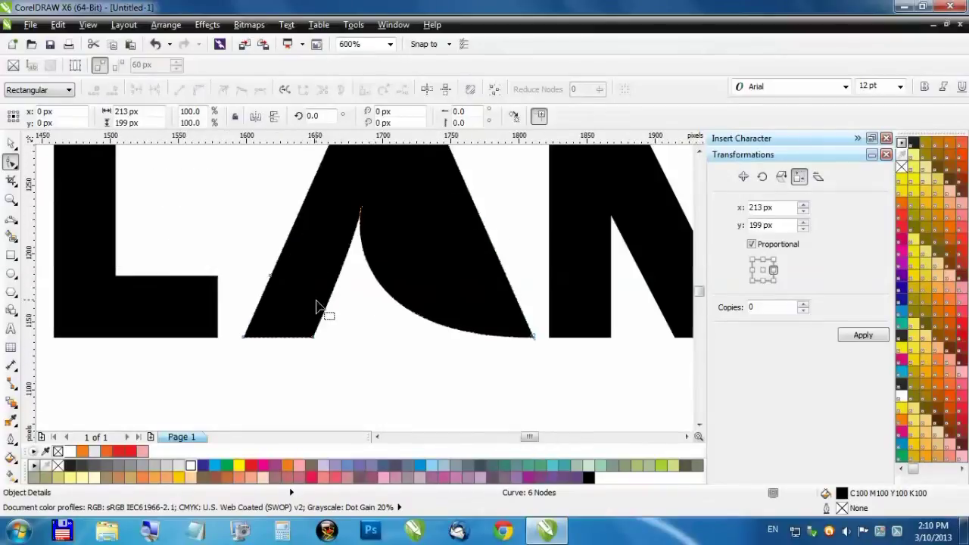
{"action": "left_click", "coordinate": [157, 45]}
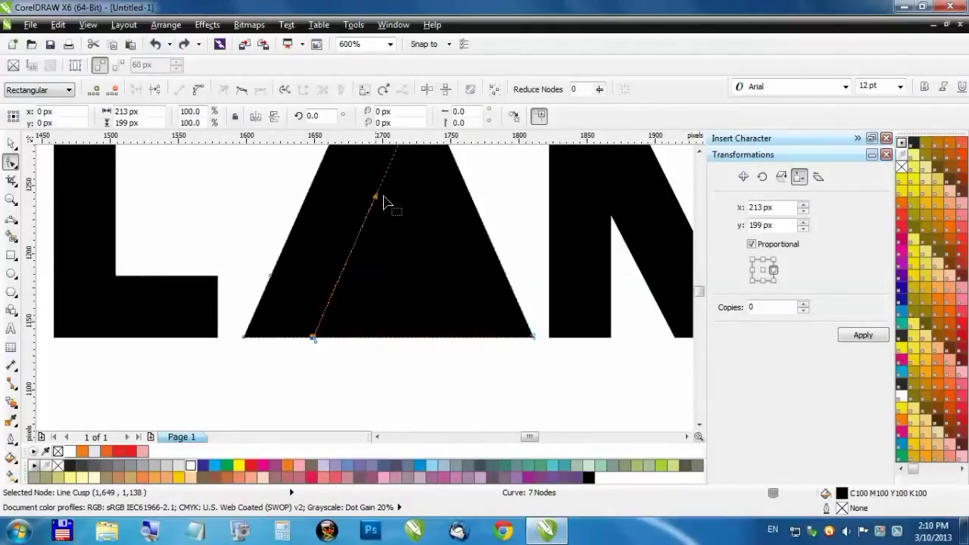
Delete the leftover overlapping nodes on the A's bottom edge, leaving a solid five-node shape
{"action": "left_click", "coordinate": [341, 242]}
{"action": "left_click", "coordinate": [360, 248]}
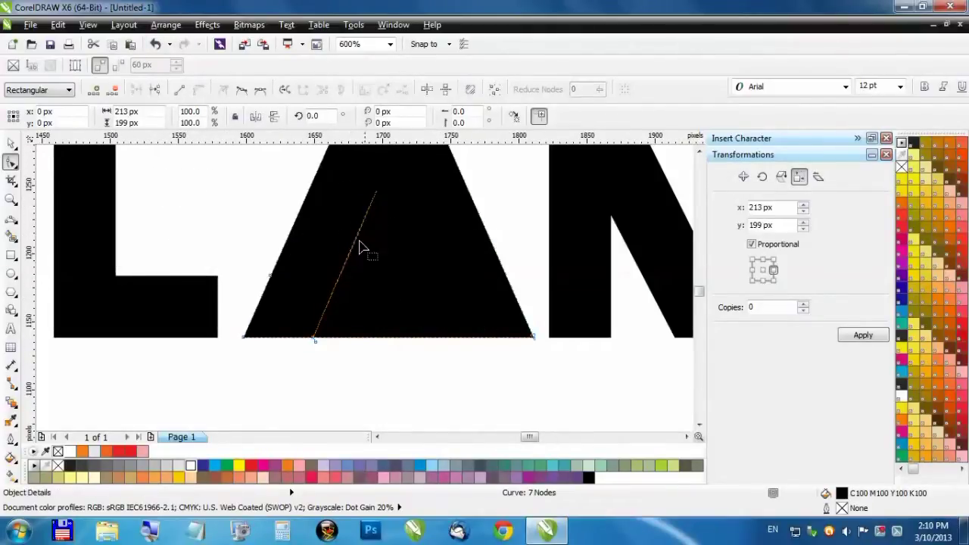
{"action": "left_click_drag", "start_coordinate": [324, 351], "coordinate": [294, 314]}
{"action": "key", "text": "Delete"}
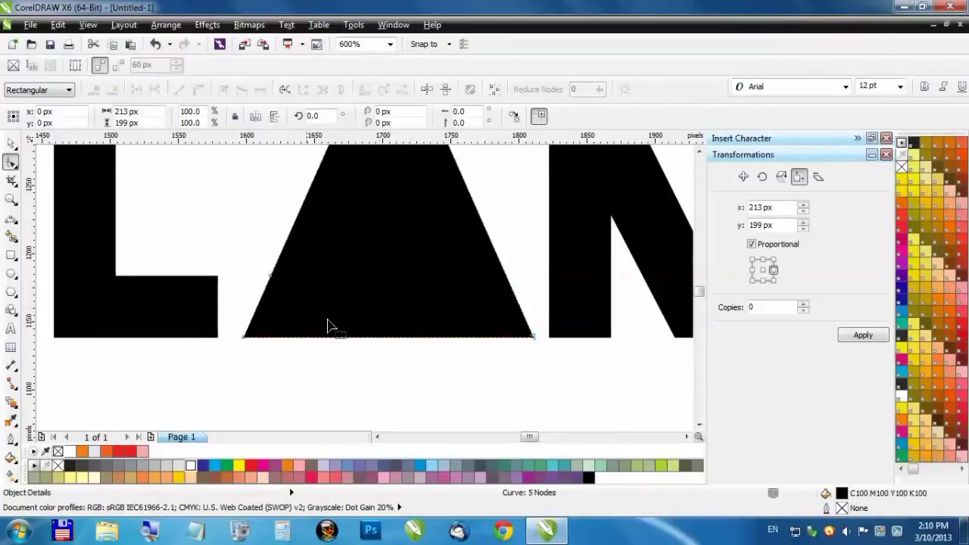
Slant the ends of the E's top and bottom bars by moving their inner corner nodes 20 px left
{"action": "scroll", "coordinate": [394, 351], "scroll_direction": "down", "scroll_amount": 2}
{"action": "left_click", "coordinate": [570, 292]}
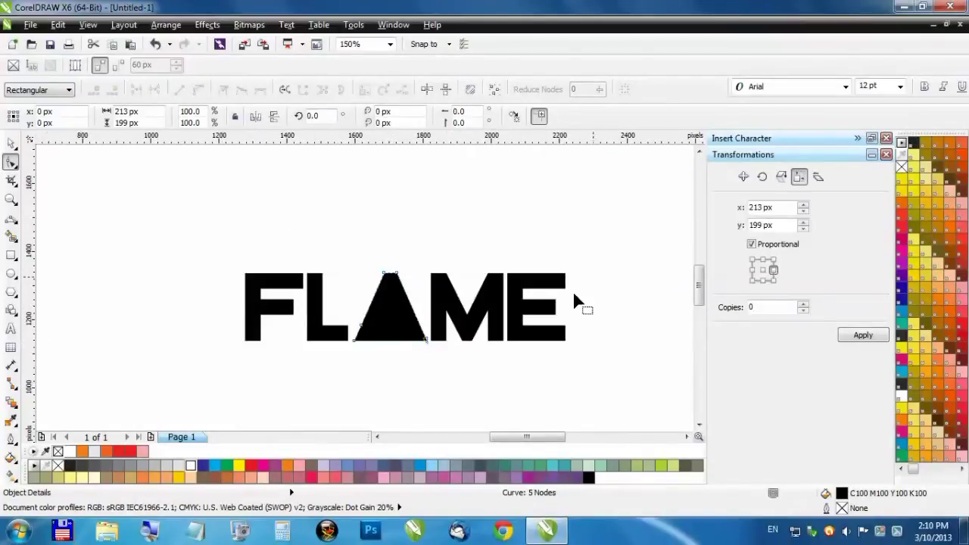
{"action": "scroll", "coordinate": [573, 293], "scroll_direction": "up", "scroll_amount": 1}
{"action": "left_click", "coordinate": [558, 283]}
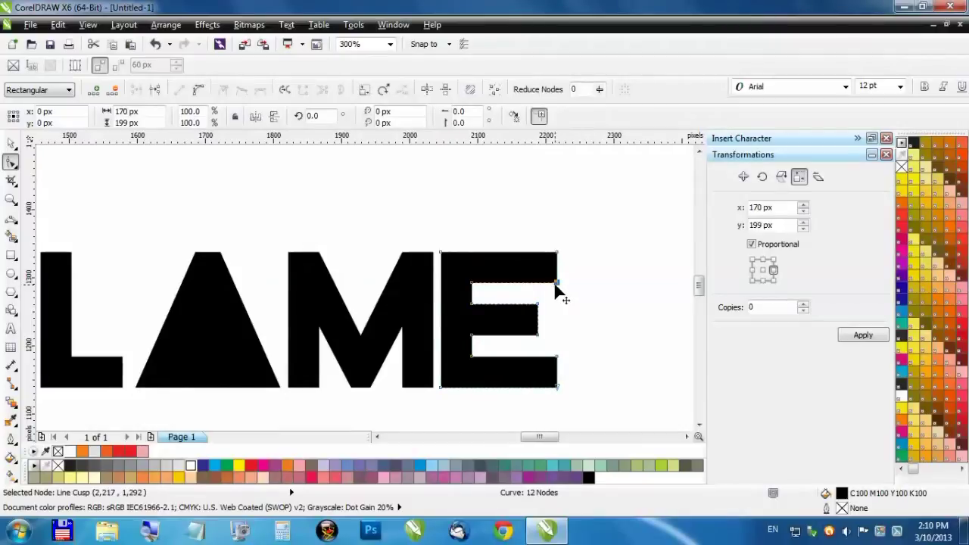
{"action": "key", "text": "Left"}
{"action": "key", "text": "Left"}
{"action": "left_click", "coordinate": [558, 357]}
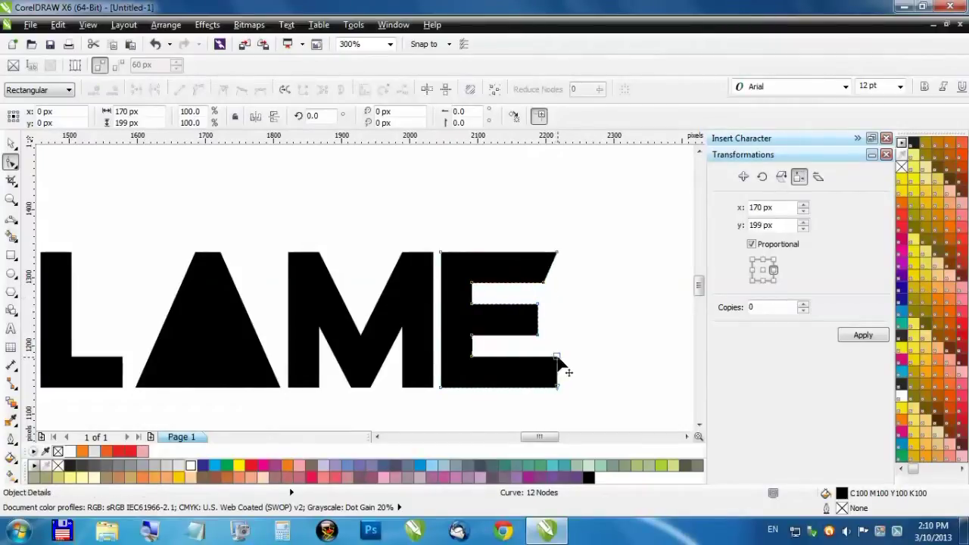
{"action": "key", "text": "Left"}
{"action": "scroll", "coordinate": [559, 385], "scroll_direction": "down", "scroll_amount": 1}
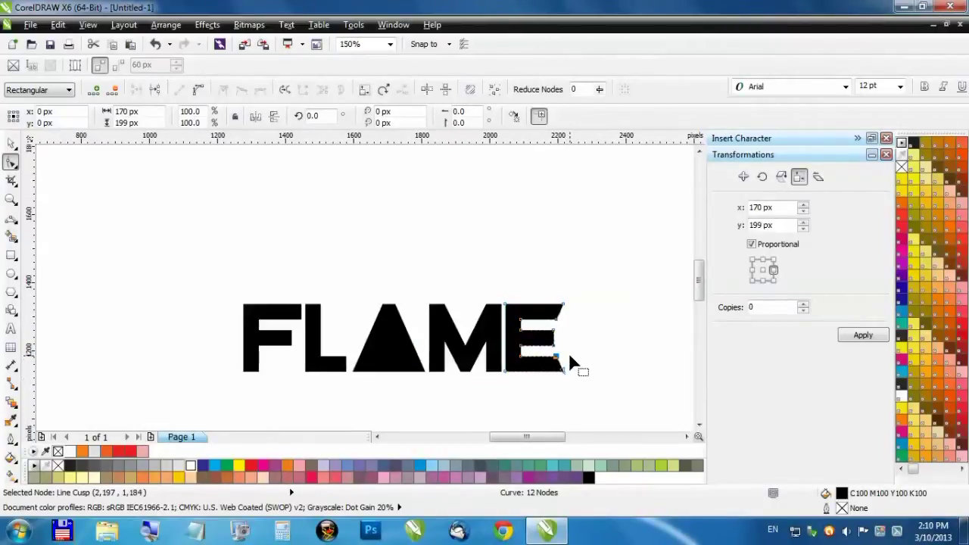
Slant the ends of the F's top and middle bars by moving their lower corner nodes left
{"action": "scroll", "coordinate": [301, 314], "scroll_direction": "up", "scroll_amount": 1}
{"action": "left_click", "coordinate": [318, 322]}
{"action": "key", "text": "Left"}
{"action": "key", "text": "Left"}
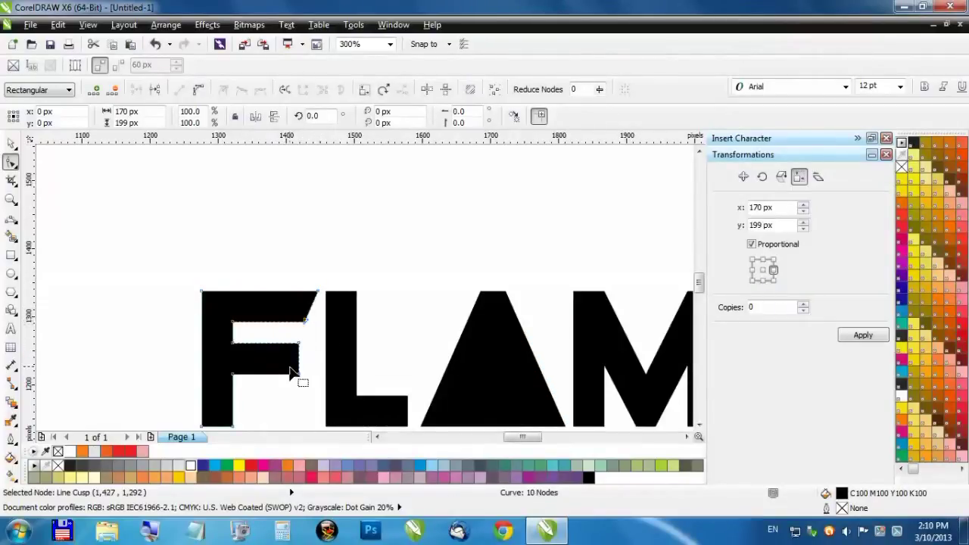
{"action": "left_click", "coordinate": [299, 372]}
{"action": "key", "text": "Left"}
{"action": "scroll", "coordinate": [305, 292], "scroll_direction": "down", "scroll_amount": 1}
{"action": "left_click", "coordinate": [11, 144]}
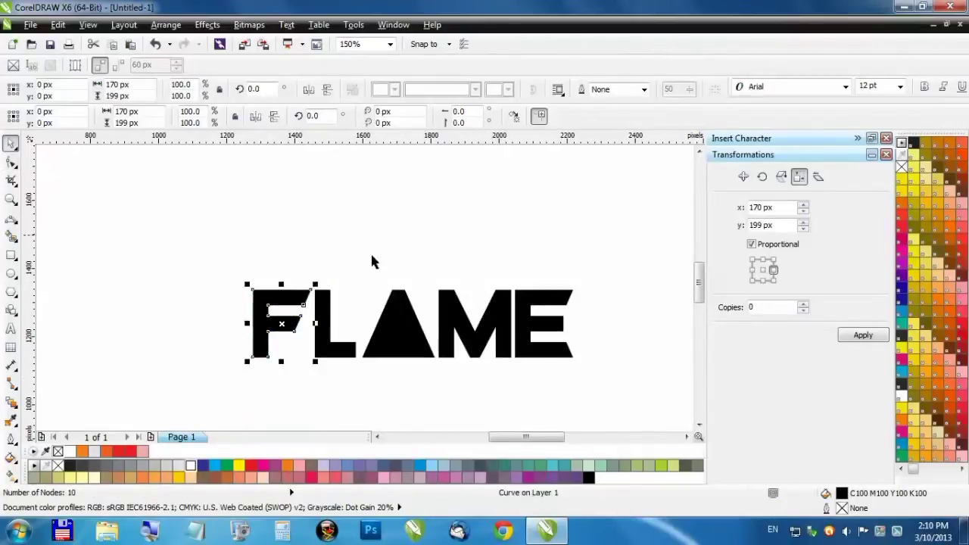
Draw a circle about 229 px in diameter centred below the A and convert it to curves
{"action": "scroll", "coordinate": [393, 345], "scroll_direction": "down", "scroll_amount": 1}
{"action": "scroll", "coordinate": [408, 371], "scroll_direction": "up", "scroll_amount": 1}
{"action": "left_click", "coordinate": [11, 274]}
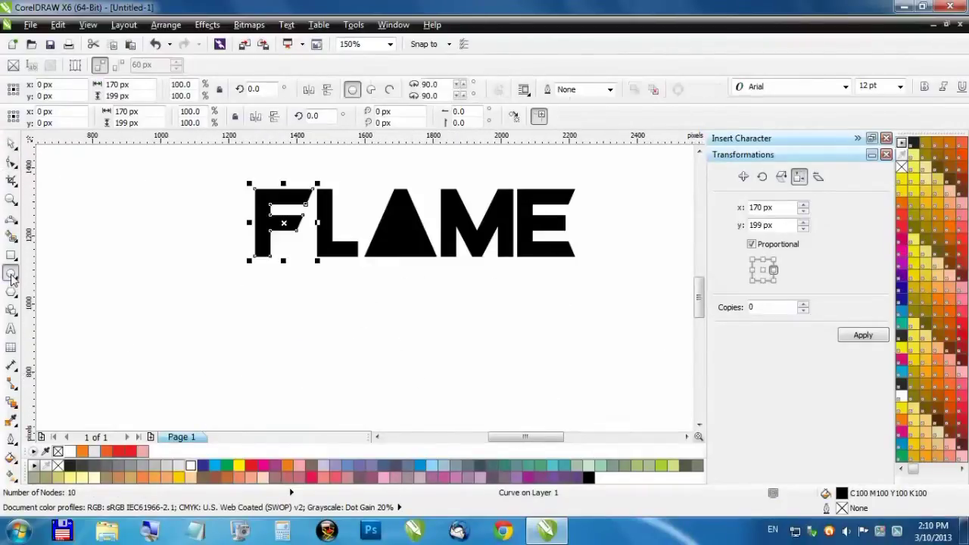
{"action": "left_click_drag", "start_coordinate": [364, 323], "coordinate": [447, 406]}
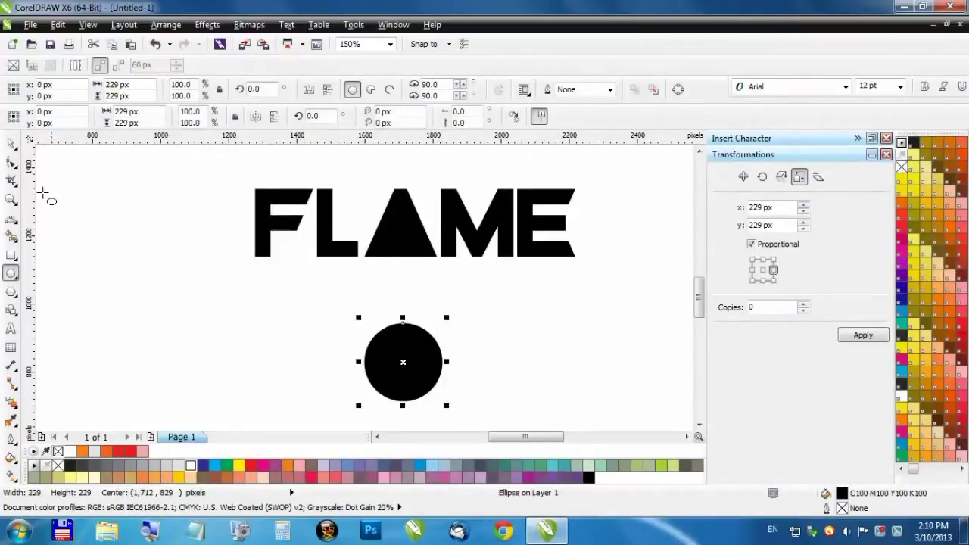
{"action": "left_click", "coordinate": [13, 170]}
{"action": "left_click", "coordinate": [57, 162]}
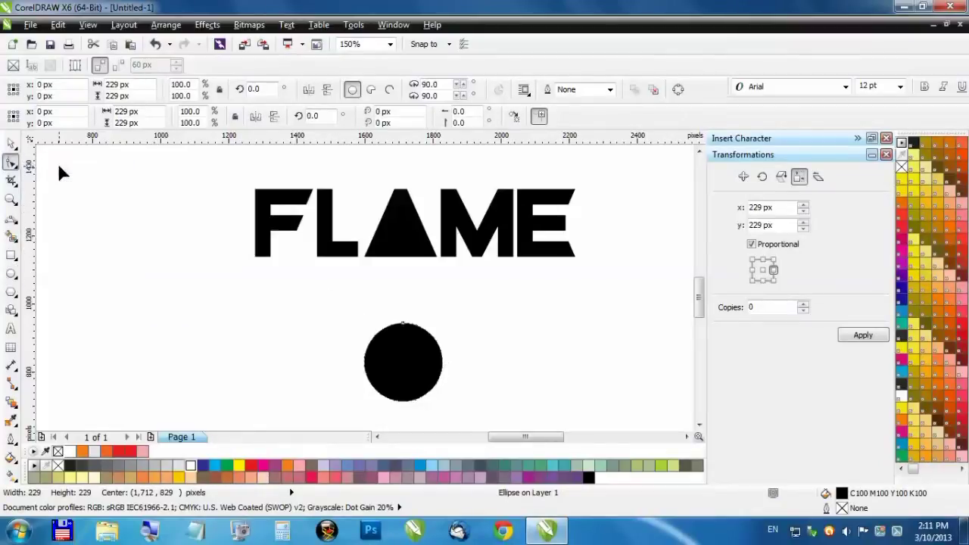
{"action": "right_click", "coordinate": [395, 366]}
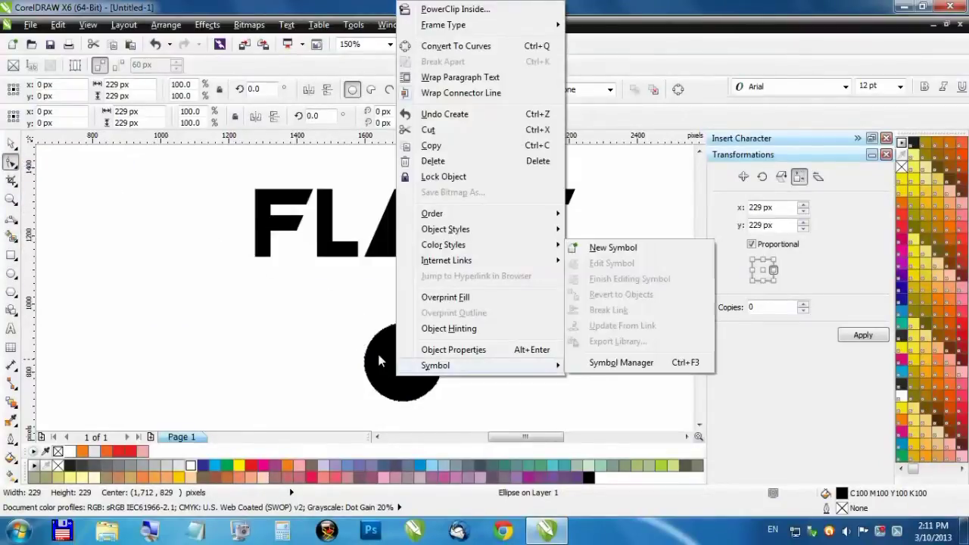
{"action": "left_click", "coordinate": [447, 48]}
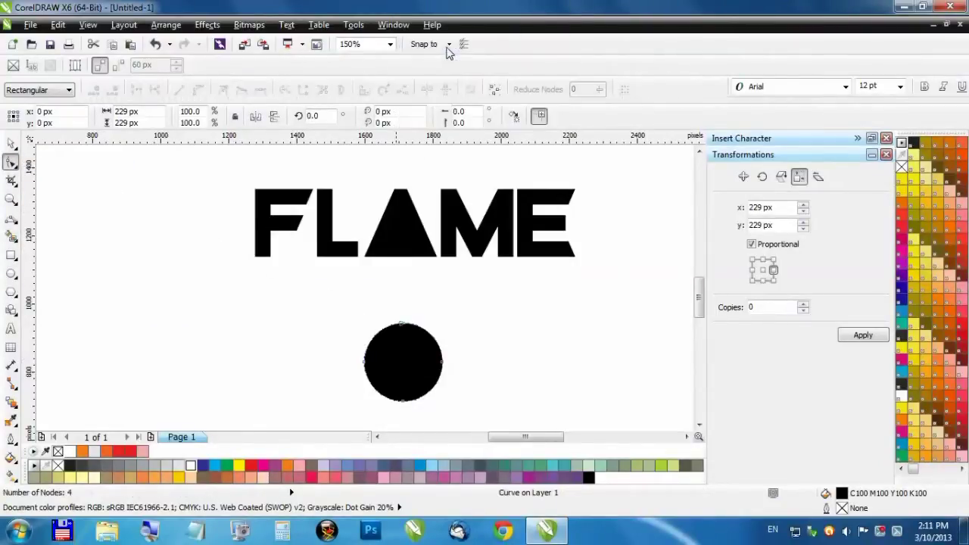
Stretch the circle's top node upward and adjust its handles to form a curved flame tip, about 352 px tall overall
{"action": "left_click_drag", "start_coordinate": [404, 324], "coordinate": [381, 371]}
{"action": "scroll", "coordinate": [413, 295], "scroll_direction": "up", "scroll_amount": 2}
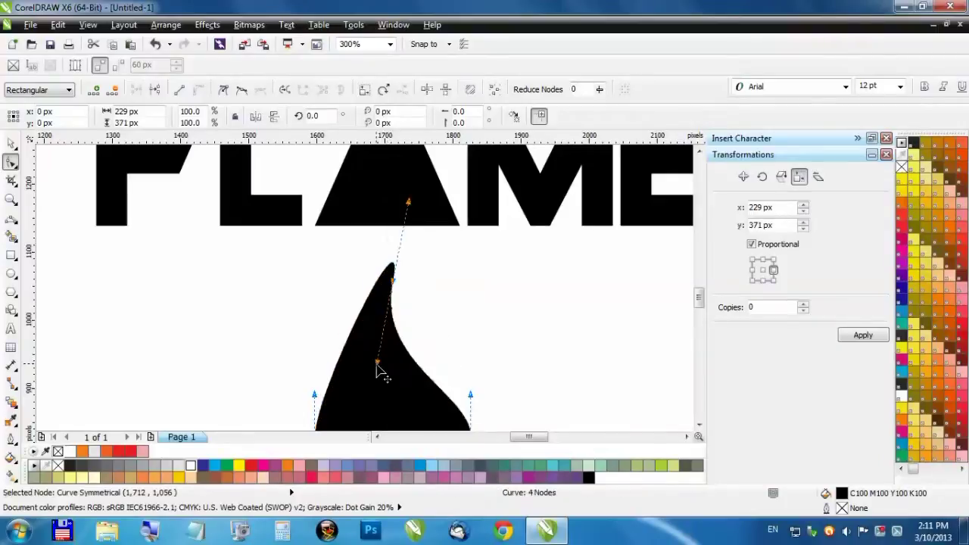
{"action": "left_click_drag", "start_coordinate": [407, 204], "coordinate": [407, 246]}
{"action": "left_click", "coordinate": [393, 282]}
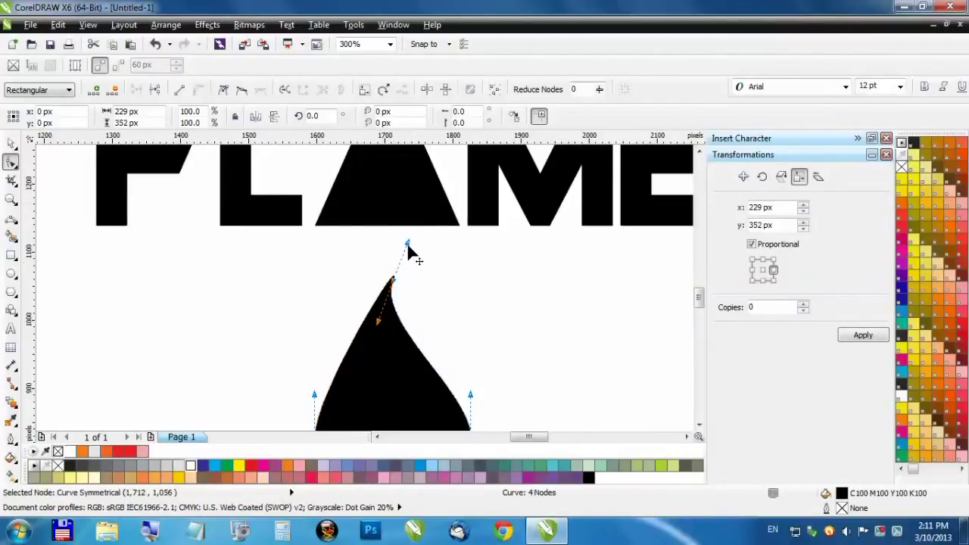
Add two nodes on the flame's right edge, pull one up into a side tongue and round the notch beside it
{"action": "scroll", "coordinate": [364, 287], "scroll_direction": "down", "scroll_amount": 3}
{"action": "scroll", "coordinate": [413, 332], "scroll_direction": "up", "scroll_amount": 3}
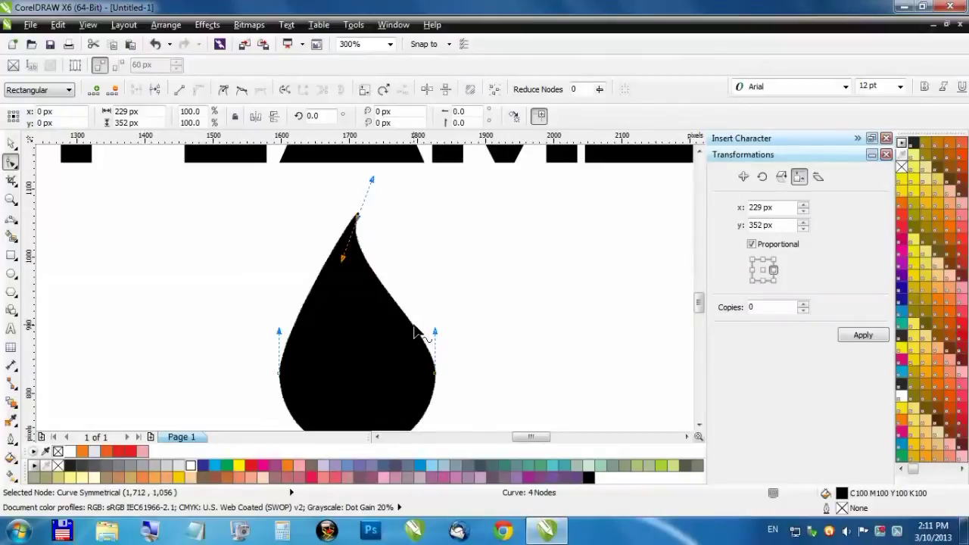
{"action": "double_click", "coordinate": [410, 326]}
{"action": "double_click", "coordinate": [404, 313]}
{"action": "left_click_drag", "start_coordinate": [416, 335], "coordinate": [414, 279]}
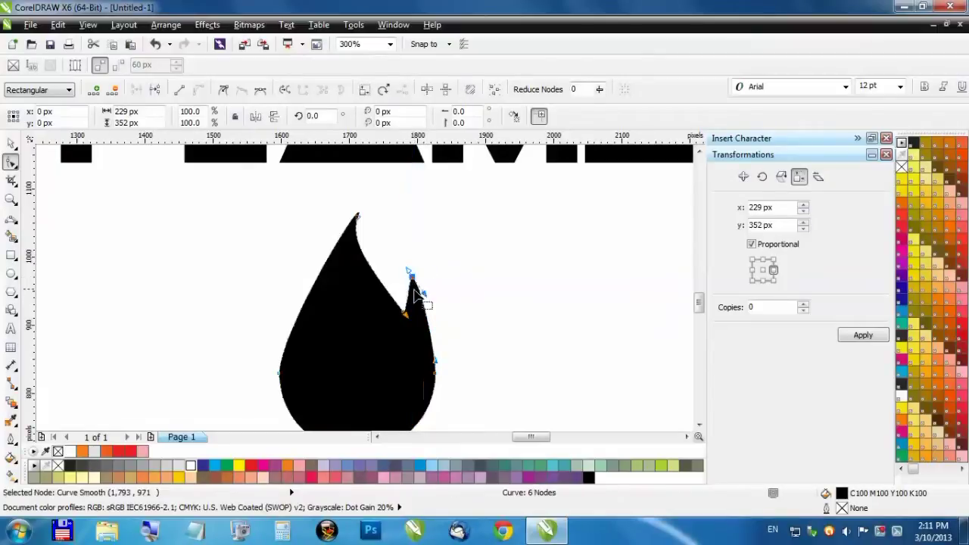
{"action": "scroll", "coordinate": [412, 280], "scroll_direction": "up", "scroll_amount": 1}
{"action": "left_click_drag", "start_coordinate": [399, 345], "coordinate": [428, 377]}
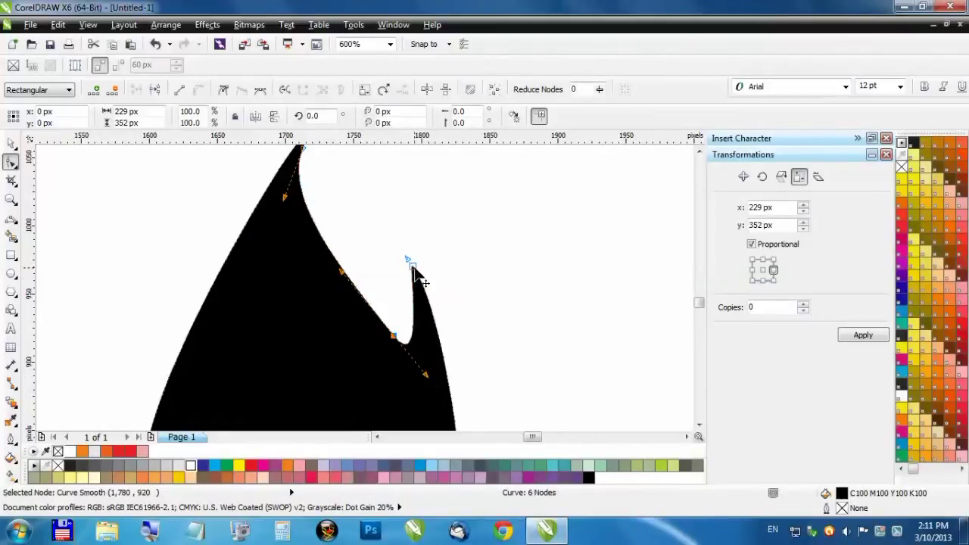
{"action": "scroll", "coordinate": [415, 272], "scroll_direction": "down", "scroll_amount": 1}
{"action": "scroll", "coordinate": [342, 326], "scroll_direction": "up", "scroll_amount": 1}
{"action": "scroll", "coordinate": [343, 325], "scroll_direction": "down", "scroll_amount": 1}
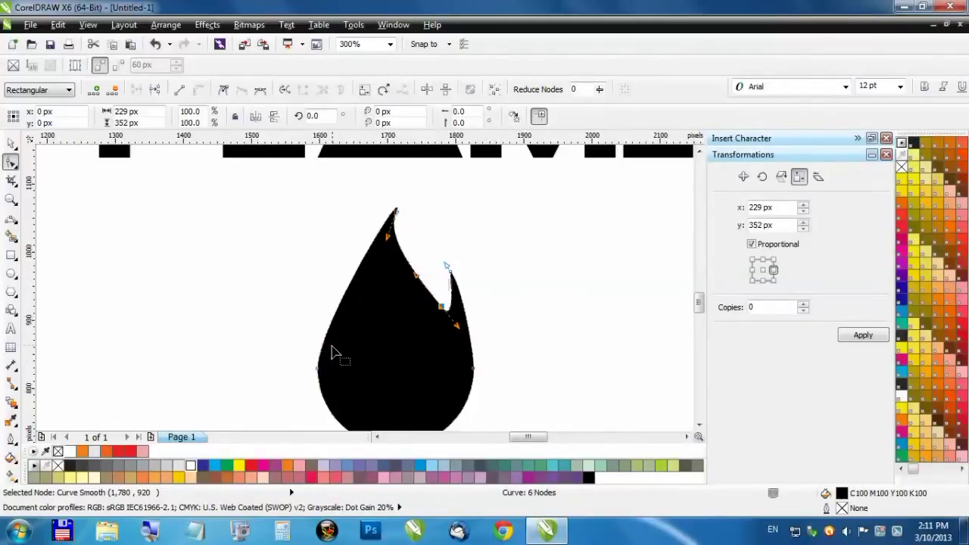
Add two nodes on the flame's left edge, raise one into a second side tongue and curve the notch beside it
{"action": "scroll", "coordinate": [352, 282], "scroll_direction": "up", "scroll_amount": 1}
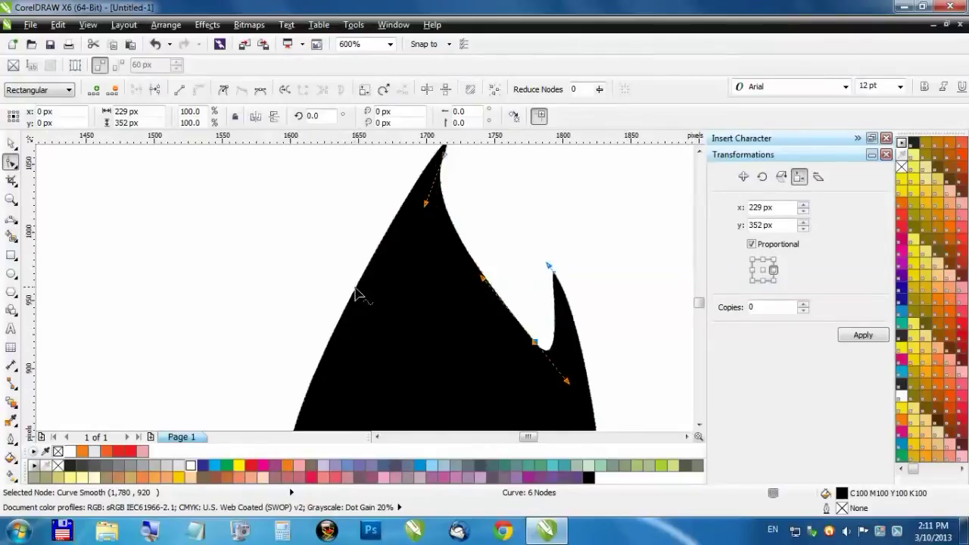
{"action": "double_click", "coordinate": [354, 291]}
{"action": "double_click", "coordinate": [361, 276]}
{"action": "left_click_drag", "start_coordinate": [355, 290], "coordinate": [349, 225]}
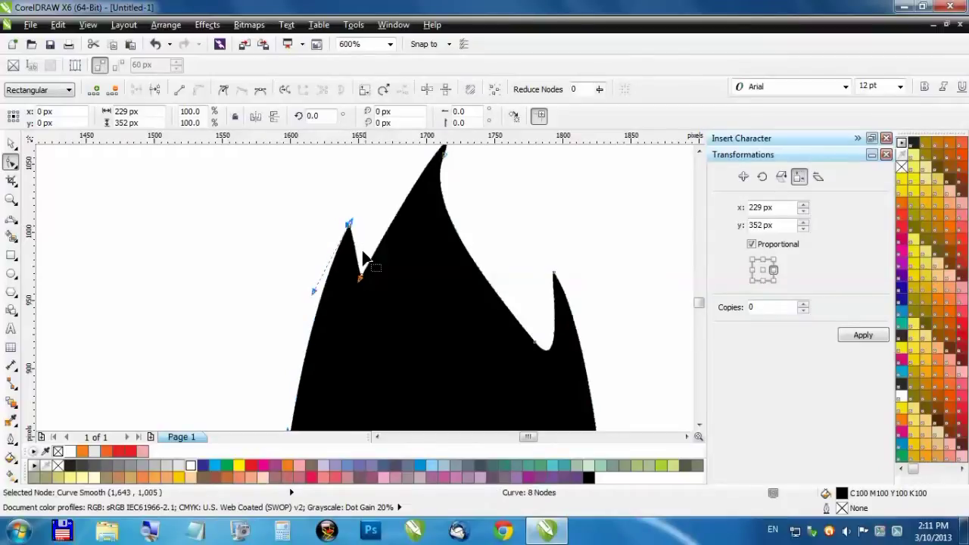
{"action": "left_click_drag", "start_coordinate": [361, 280], "coordinate": [353, 331]}
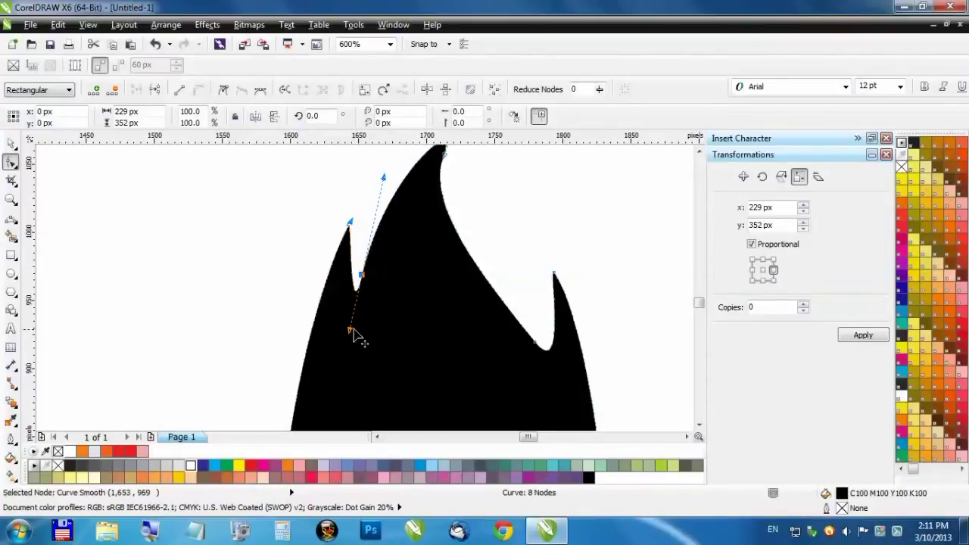
{"action": "scroll", "coordinate": [400, 299], "scroll_direction": "down", "scroll_amount": 2}
{"action": "scroll", "coordinate": [427, 265], "scroll_direction": "up", "scroll_amount": 2}
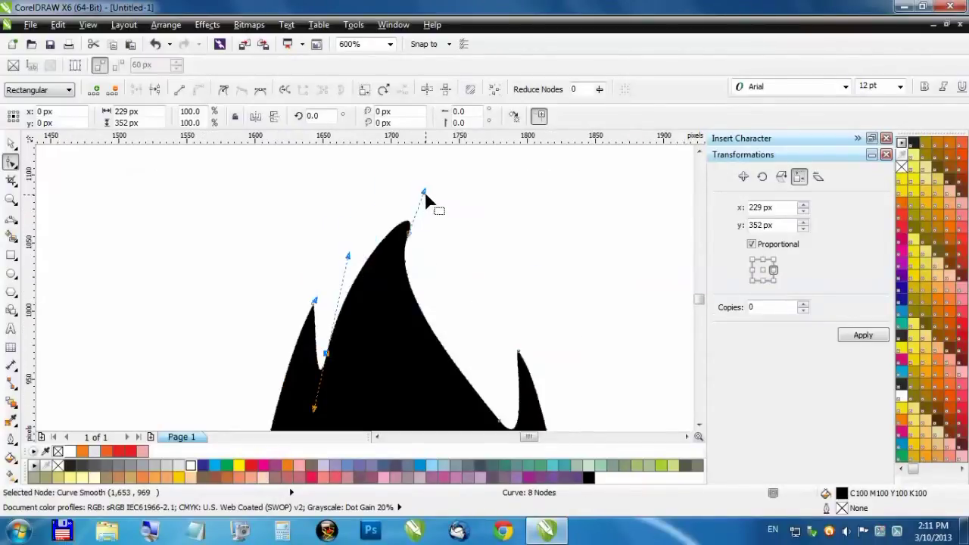
Move the flame's main tip up and right to a height of about 370 px and bend its right edge inward
{"action": "mouse_move", "coordinate": [424, 193]}
{"action": "left_mouse_down"}
{"action": "mouse_move", "coordinate": [441, 179]}
{"action": "mouse_move", "coordinate": [448, 186]}
{"action": "mouse_move", "coordinate": [414, 237]}
{"action": "mouse_move", "coordinate": [409, 229]}
{"action": "mouse_move", "coordinate": [410, 246]}
{"action": "mouse_move", "coordinate": [424, 199]}
{"action": "left_mouse_up"}
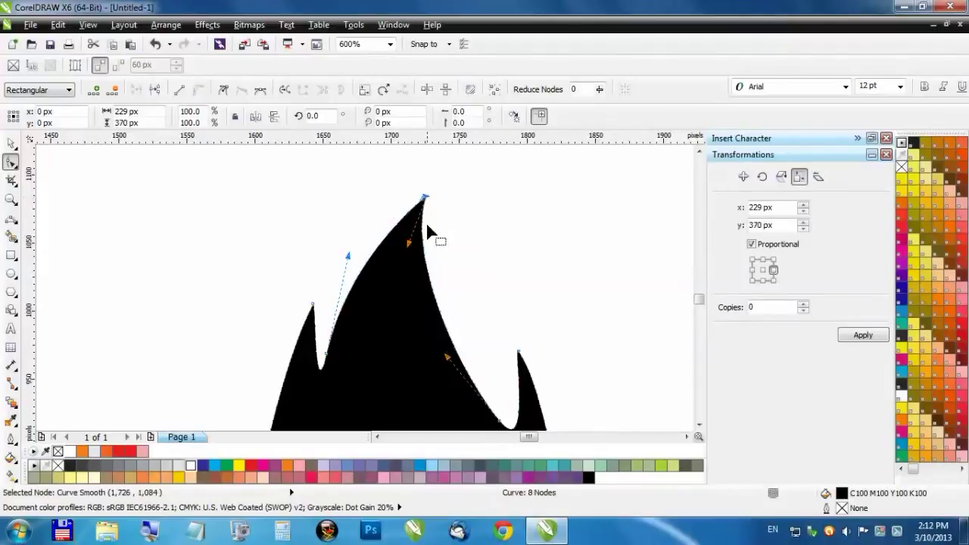
{"action": "left_click_drag", "start_coordinate": [408, 247], "coordinate": [376, 281]}
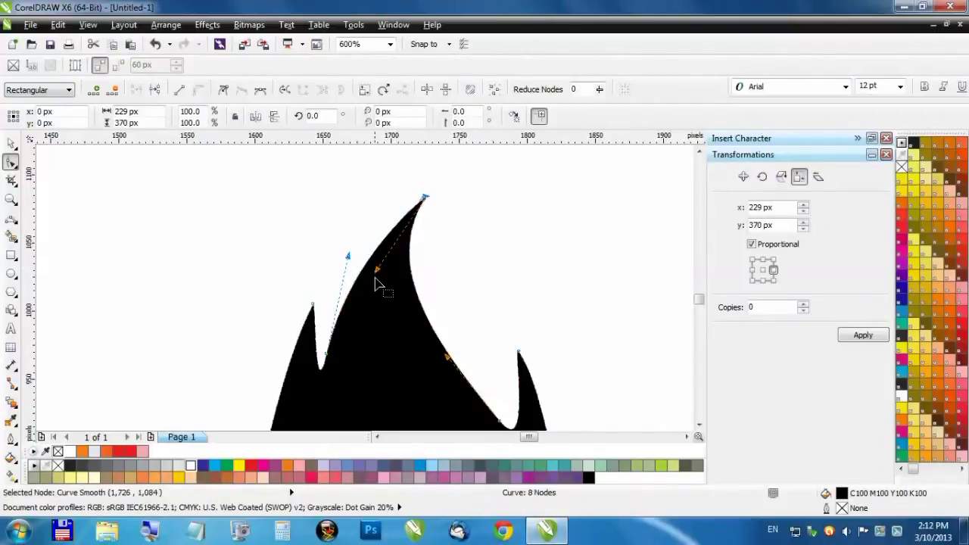
{"action": "scroll", "coordinate": [381, 261], "scroll_direction": "down", "scroll_amount": 3}
{"action": "scroll", "coordinate": [379, 258], "scroll_direction": "up", "scroll_amount": 3}
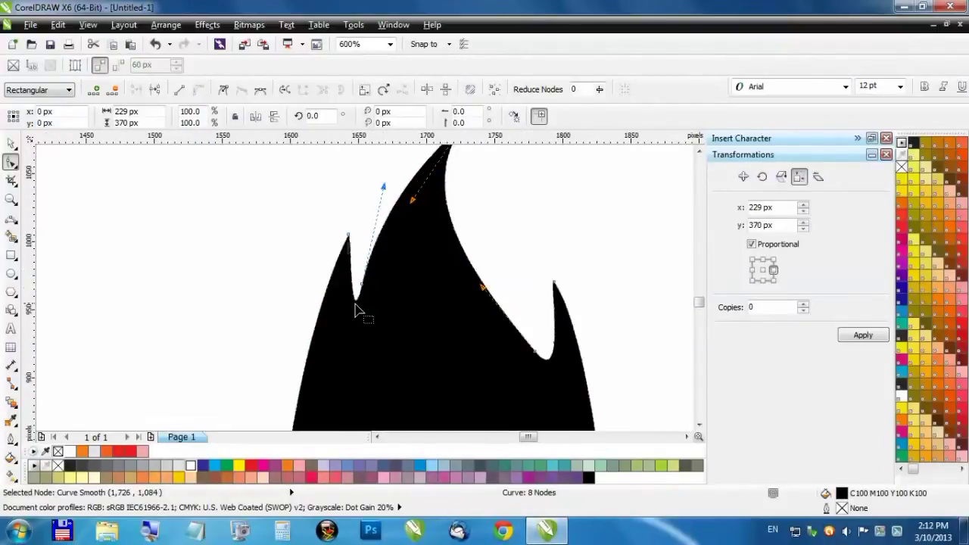
Smooth the notch beside the flame's left tongue and bulge the left edge outward, deleting the node on that side
{"action": "left_click", "coordinate": [359, 286]}
{"action": "left_click_drag", "start_coordinate": [347, 340], "coordinate": [341, 365]}
{"action": "scroll", "coordinate": [381, 284], "scroll_direction": "down", "scroll_amount": 2}
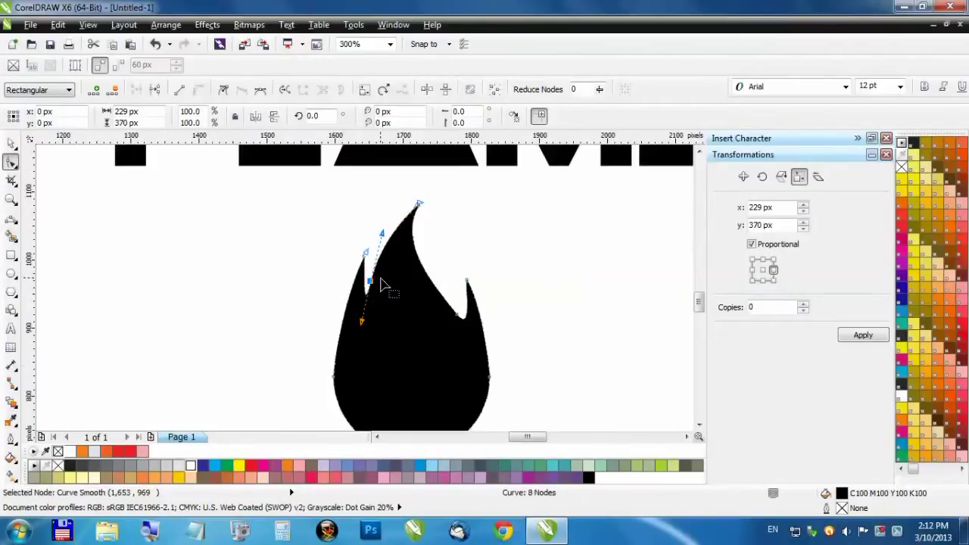
{"action": "left_click", "coordinate": [334, 377]}
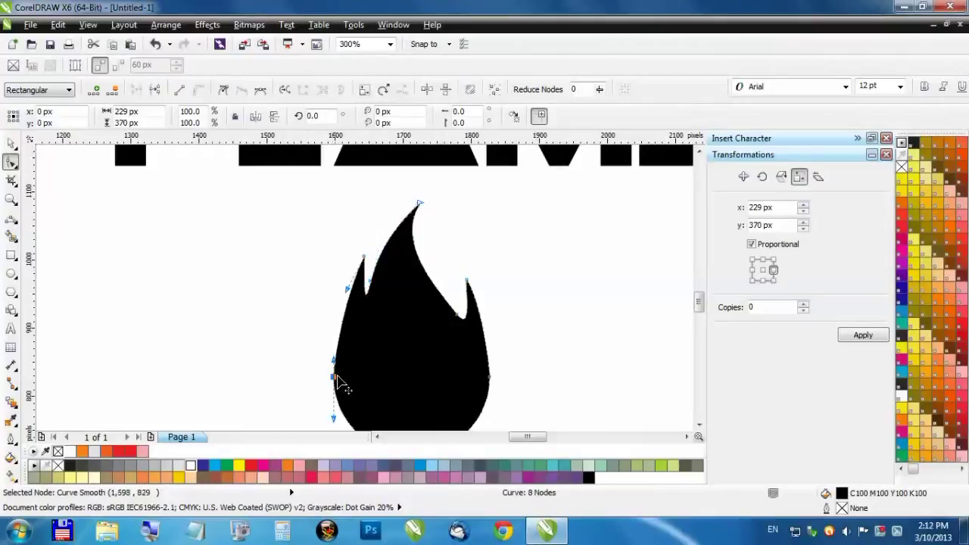
{"action": "left_click_drag", "start_coordinate": [345, 305], "coordinate": [313, 328]}
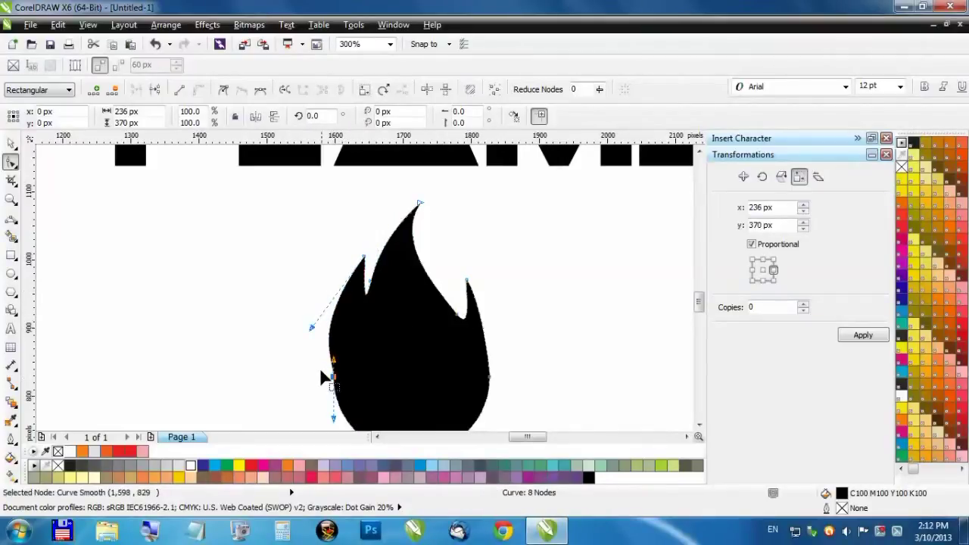
{"action": "key", "text": "Delete"}
{"action": "scroll", "coordinate": [321, 269], "scroll_direction": "down", "scroll_amount": 1}
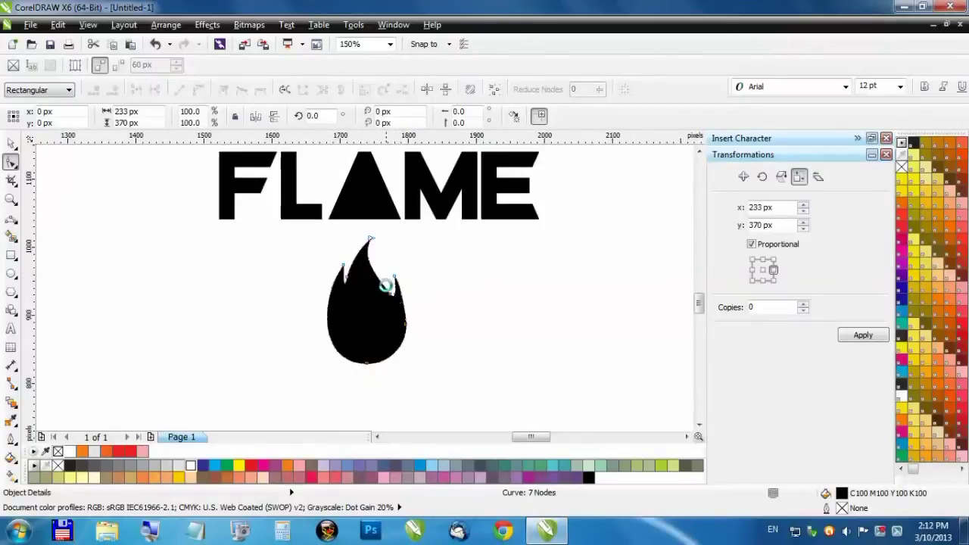
Delete the node on the flame's right side and reshape the notch beside the right tongue
{"action": "scroll", "coordinate": [386, 286], "scroll_direction": "up", "scroll_amount": 1}
{"action": "left_click", "coordinate": [432, 360]}
{"action": "key", "text": "Delete"}
{"action": "left_click_drag", "start_coordinate": [393, 298], "coordinate": [375, 318]}
{"action": "scroll", "coordinate": [424, 261], "scroll_direction": "down", "scroll_amount": 1}
{"action": "left_click", "coordinate": [10, 143]}
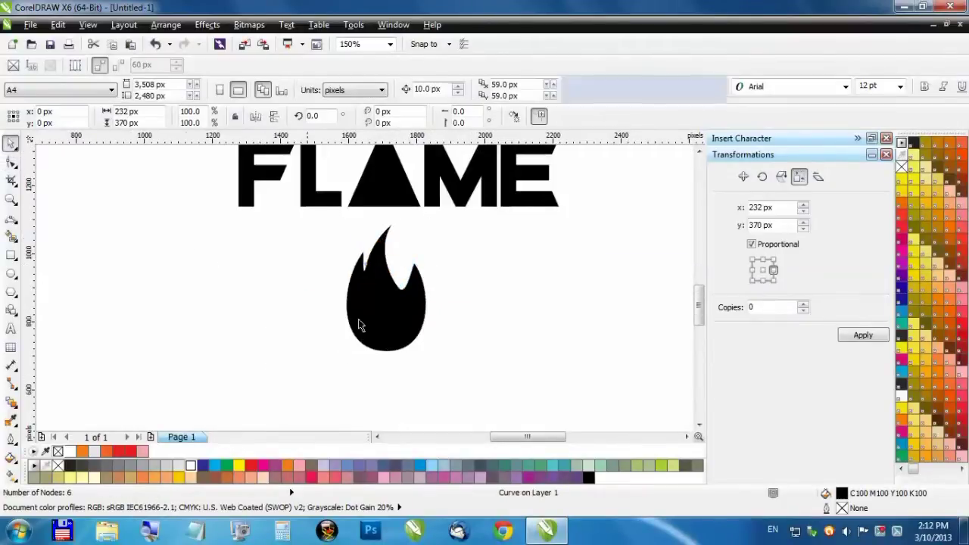
Duplicate the flame by copy and paste and scale the copy down to about 132 × 211 px
{"action": "left_click", "coordinate": [400, 325]}
{"action": "right_click", "coordinate": [407, 333]}
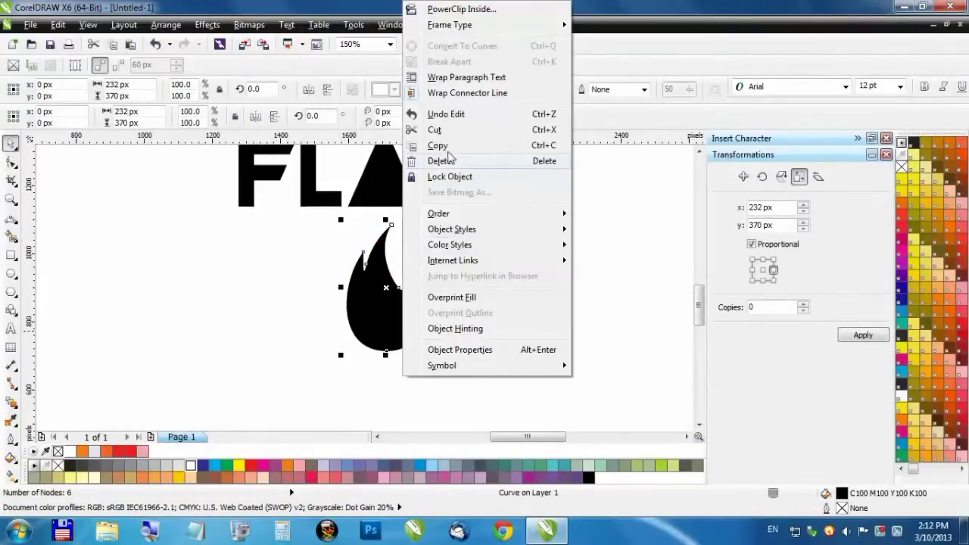
{"action": "left_click", "coordinate": [443, 145]}
{"action": "right_click", "coordinate": [482, 309]}
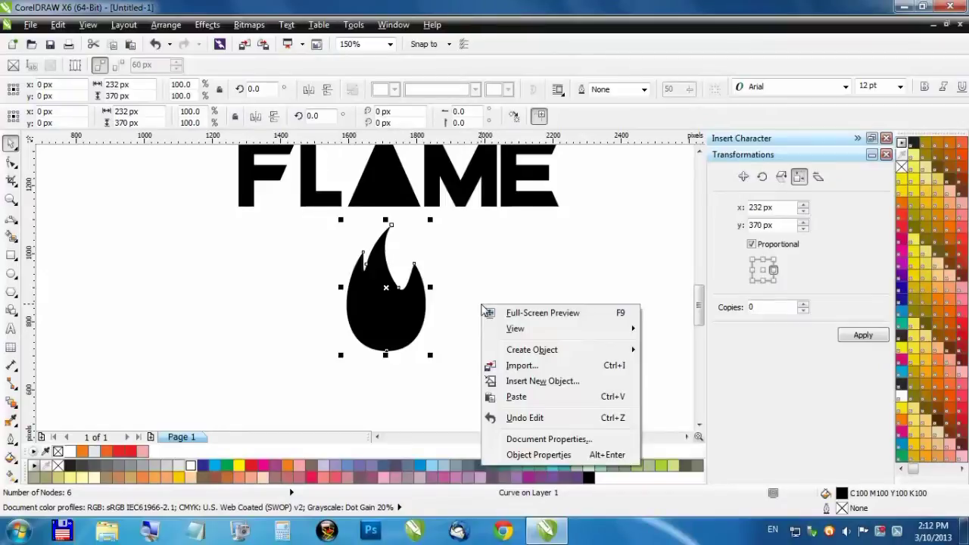
{"action": "left_click", "coordinate": [515, 398]}
{"action": "left_click_drag", "start_coordinate": [431, 221], "coordinate": [433, 275]}
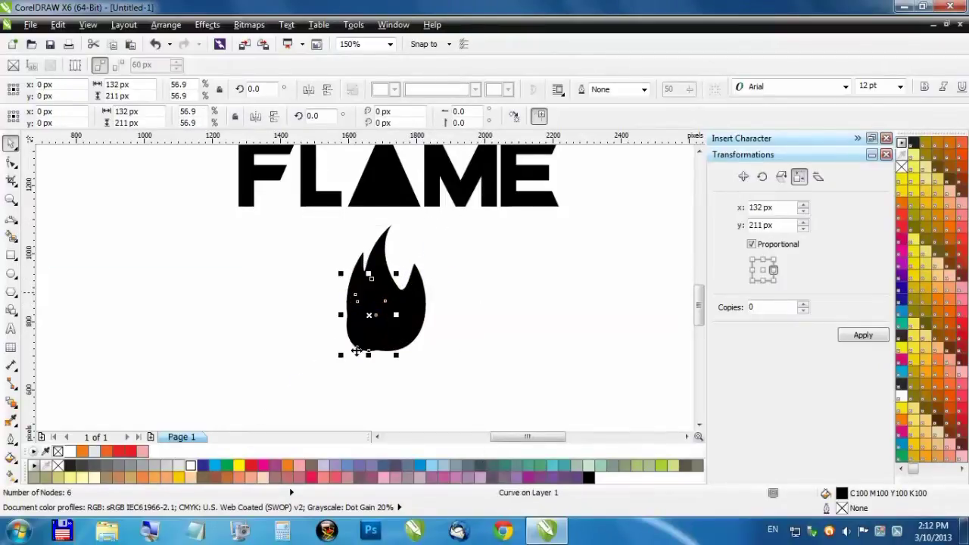
Fill the small flame white and mirror it horizontally, centred inside the base of the black flame
{"action": "left_click", "coordinate": [195, 468]}
{"action": "left_click_drag", "start_coordinate": [374, 340], "coordinate": [381, 337]}
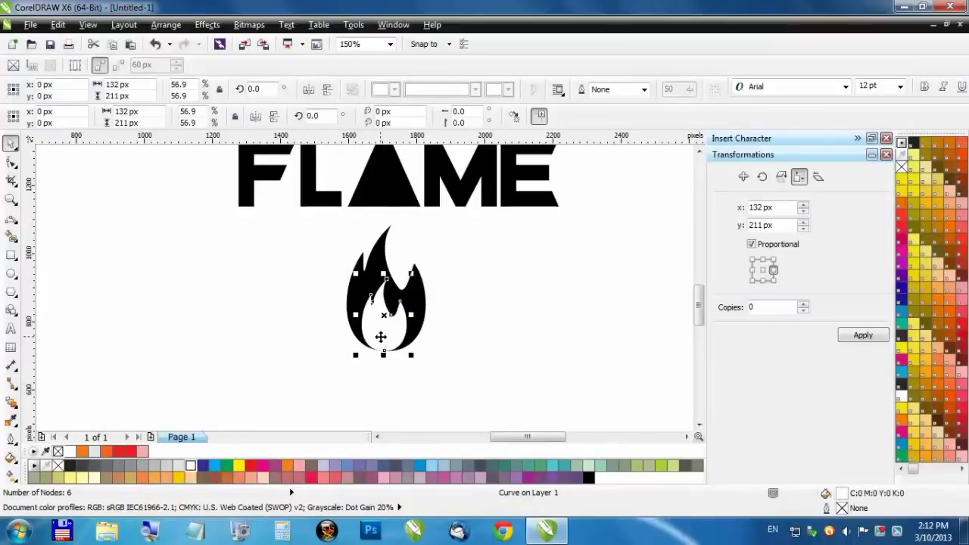
{"action": "left_click", "coordinate": [309, 90]}
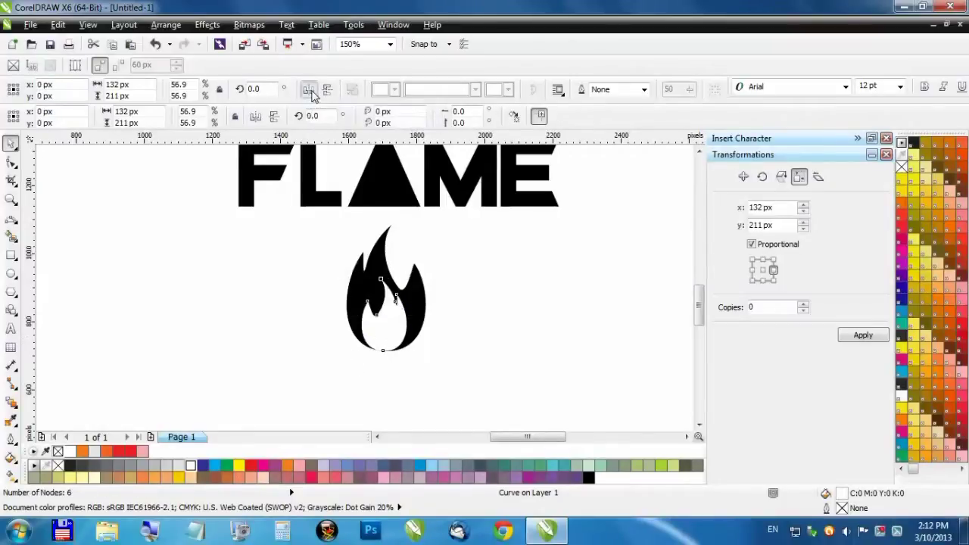
Scale the white flame to 50% (116 × 185 px) and move it so its base overlaps the black flame's bottom edge
{"action": "scroll", "coordinate": [396, 319], "scroll_direction": "up", "scroll_amount": 2}
{"action": "left_click_drag", "start_coordinate": [422, 235], "coordinate": [410, 252]}
{"action": "left_click_drag", "start_coordinate": [368, 353], "coordinate": [374, 361]}
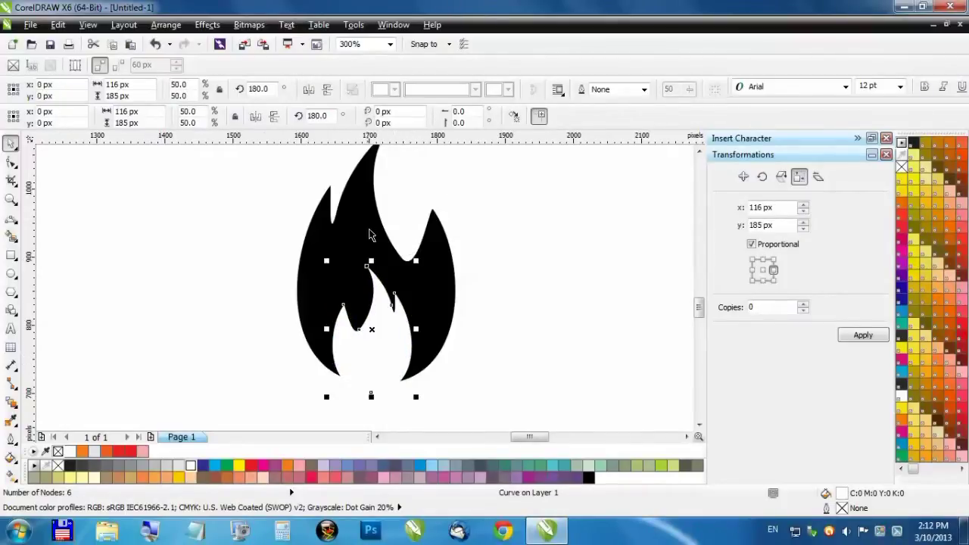
Trim the black flame with the white flame and cut the white flame away
{"action": "scroll", "coordinate": [369, 235], "scroll_direction": "down", "scroll_amount": 2}
{"action": "left_click", "coordinate": [461, 336]}
{"action": "left_click_drag", "start_coordinate": [469, 350], "coordinate": [245, 182]}
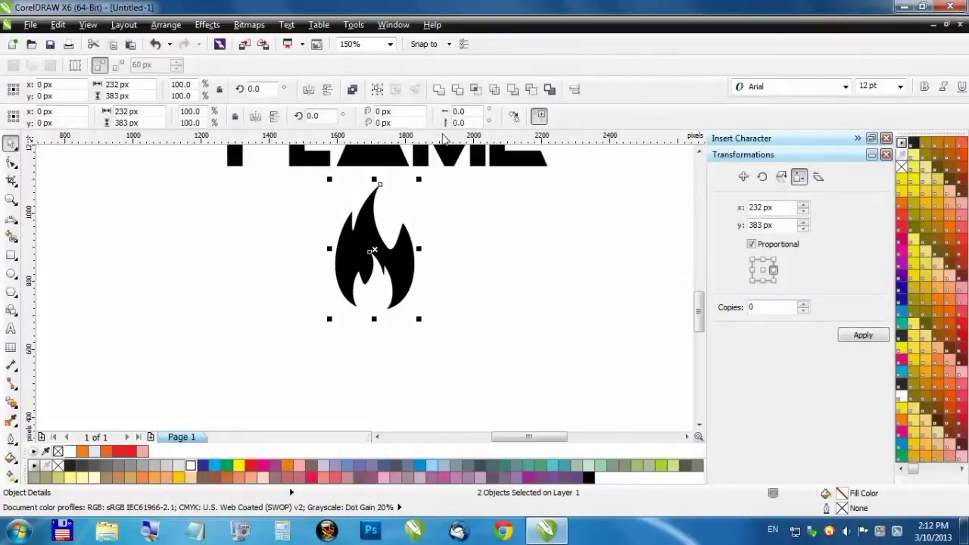
{"action": "left_click", "coordinate": [458, 91]}
{"action": "left_click", "coordinate": [474, 281]}
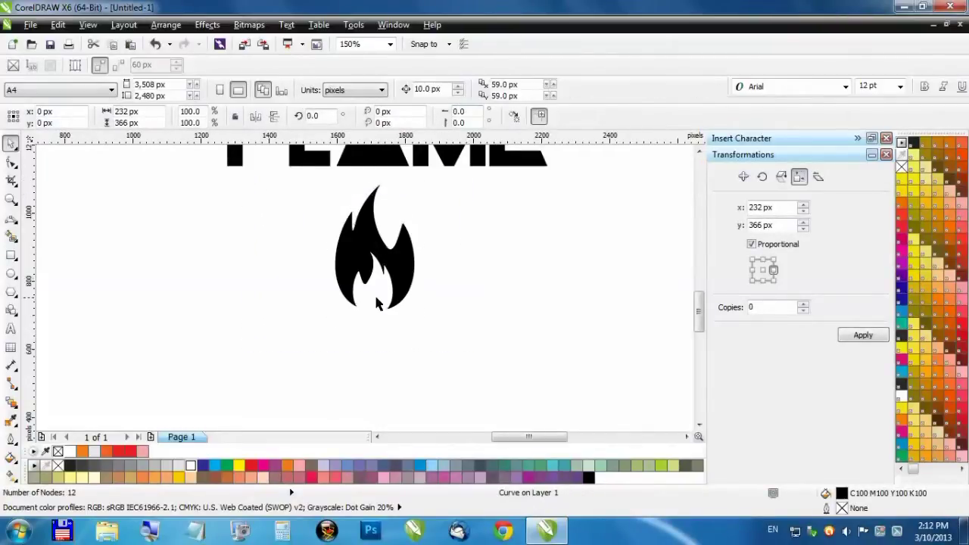
{"action": "left_click", "coordinate": [376, 299]}
{"action": "right_click", "coordinate": [377, 299]}
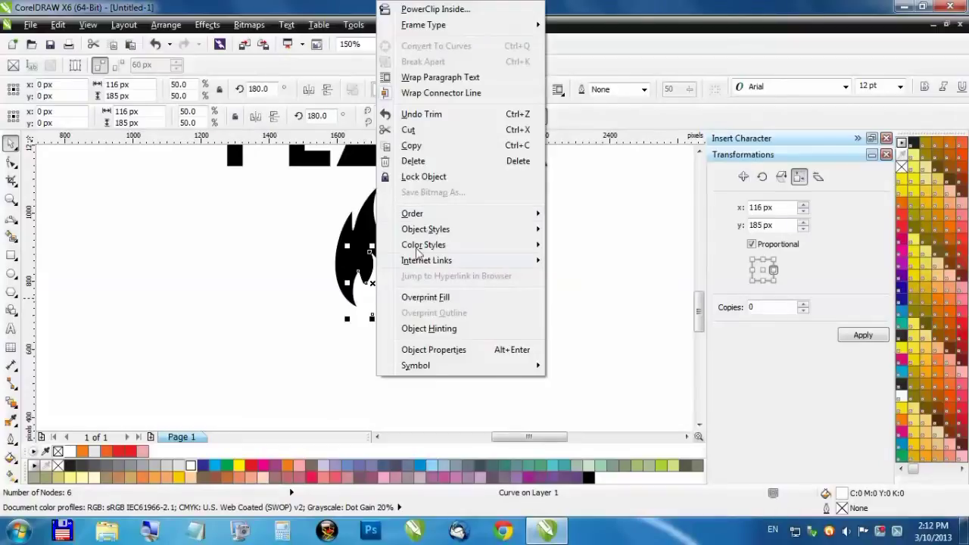
{"action": "left_click", "coordinate": [413, 129]}
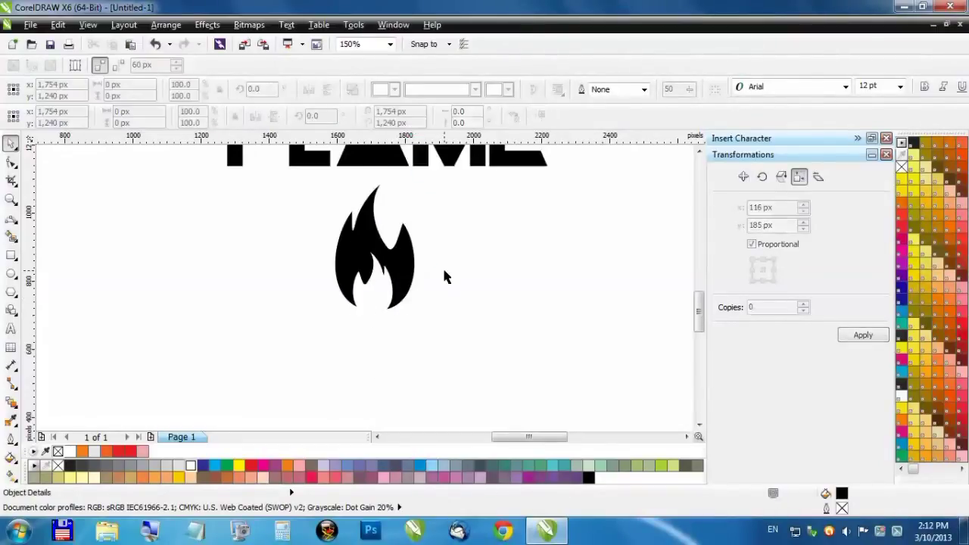
Scale the trimmed flame to about 104 × 164 px, place it over the letter A and fill it white
{"action": "scroll", "coordinate": [445, 278], "scroll_direction": "down", "scroll_amount": 1}
{"action": "scroll", "coordinate": [405, 255], "scroll_direction": "up", "scroll_amount": 1}
{"action": "left_click", "coordinate": [401, 341]}
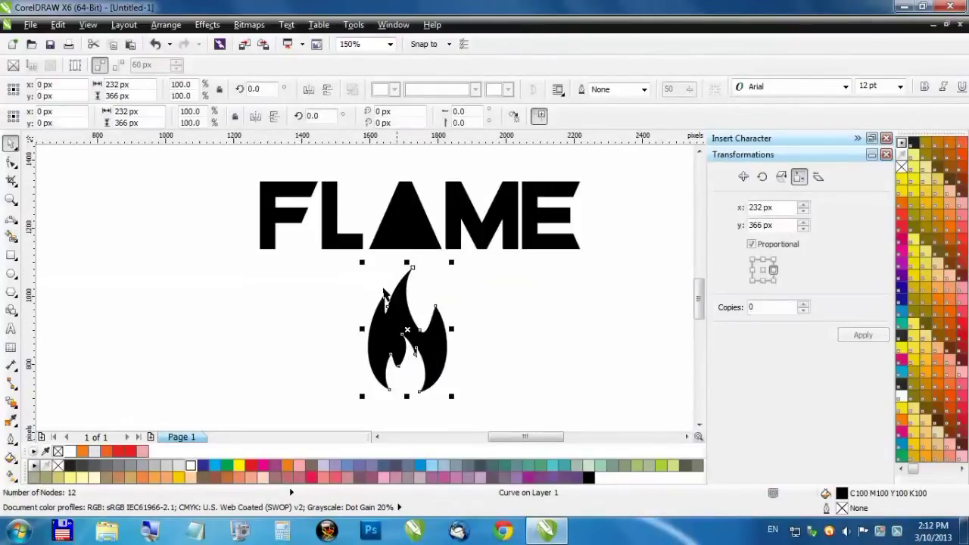
{"action": "left_click_drag", "start_coordinate": [360, 263], "coordinate": [411, 336]}
{"action": "left_click_drag", "start_coordinate": [427, 369], "coordinate": [405, 227]}
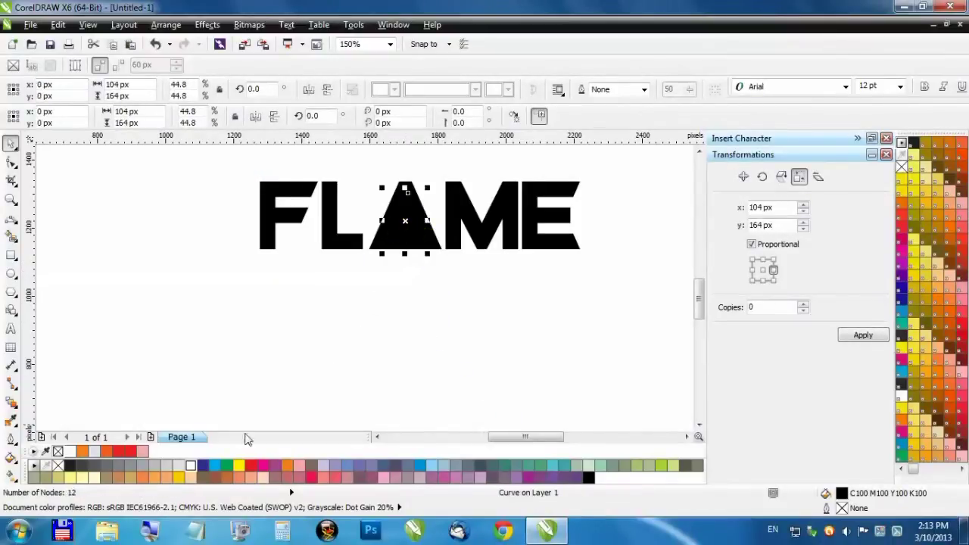
{"action": "left_click", "coordinate": [192, 465]}
Fine-tune the white flame's position within the letter A so its lower tips reach past the baseline
{"action": "scroll", "coordinate": [361, 315], "scroll_direction": "down", "scroll_amount": 1}
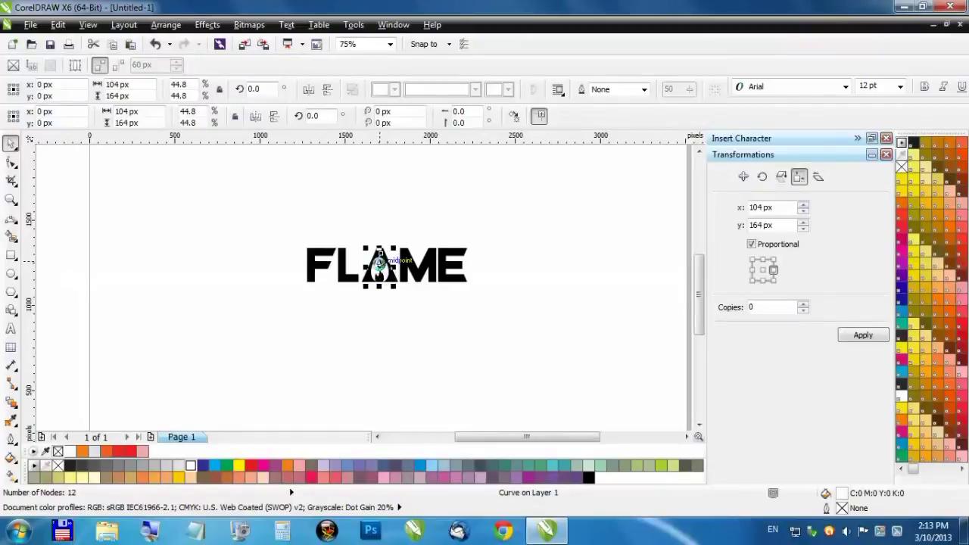
{"action": "scroll", "coordinate": [386, 310], "scroll_direction": "up", "scroll_amount": 3}
{"action": "scroll", "coordinate": [363, 298], "scroll_direction": "down", "scroll_amount": 1}
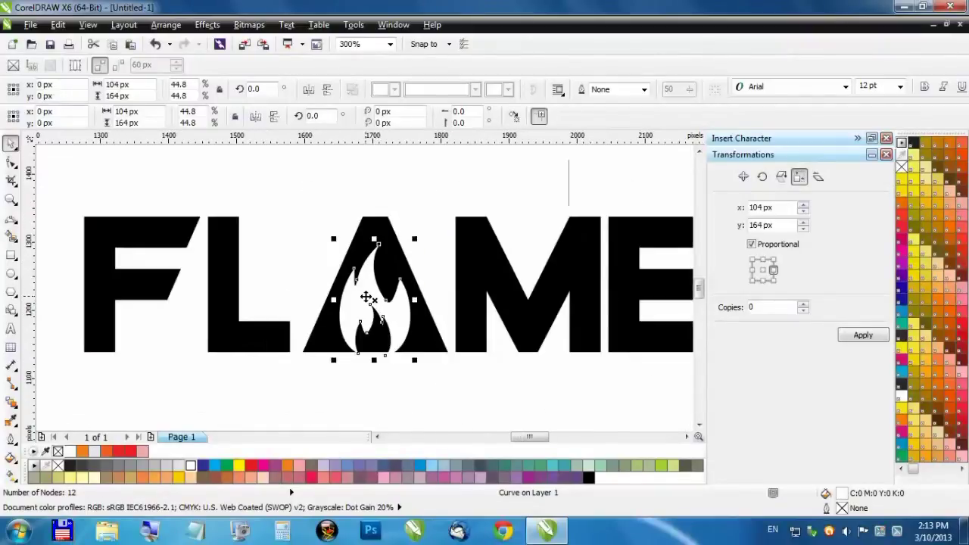
{"action": "scroll", "coordinate": [374, 324], "scroll_direction": "up", "scroll_amount": 1}
{"action": "mouse_move", "coordinate": [413, 322]}
{"action": "left_mouse_down"}
{"action": "mouse_move", "coordinate": [413, 301]}
{"action": "mouse_move", "coordinate": [422, 328]}
{"action": "mouse_move", "coordinate": [402, 325]}
{"action": "mouse_move", "coordinate": [411, 321]}
{"action": "left_mouse_up"}
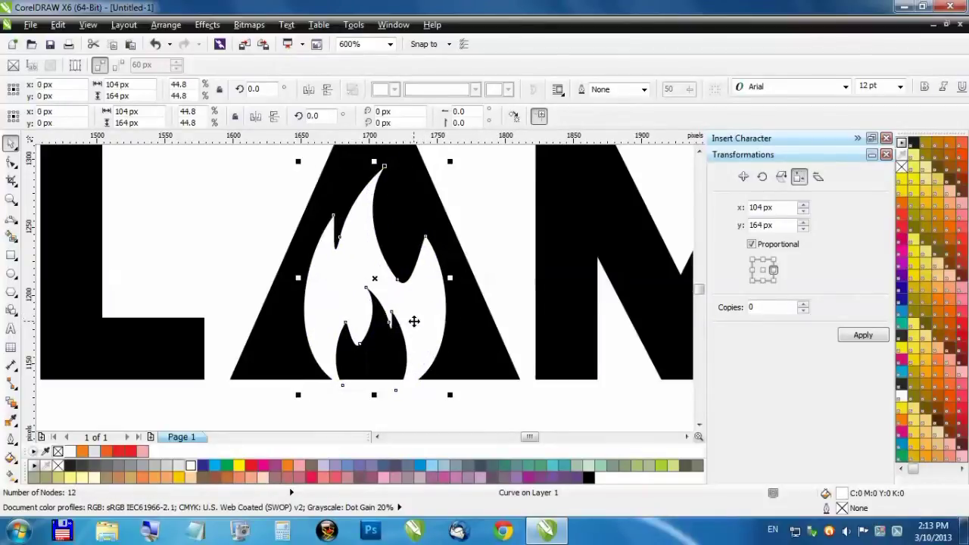
Move the white flame's main tip node up and right, making the flame about 176 px tall
{"action": "scroll", "coordinate": [350, 269], "scroll_direction": "down", "scroll_amount": 1}
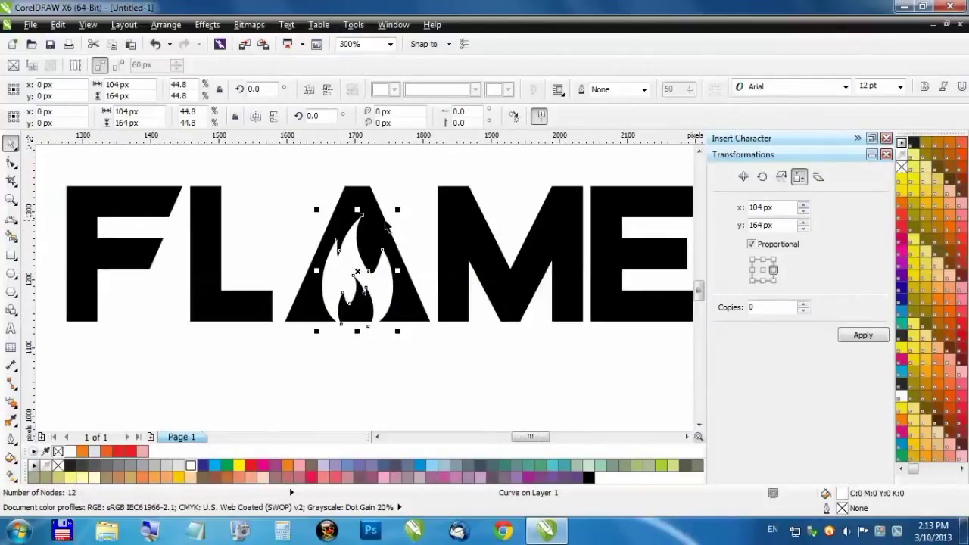
{"action": "scroll", "coordinate": [386, 225], "scroll_direction": "up", "scroll_amount": 1}
{"action": "left_click", "coordinate": [10, 164]}
{"action": "scroll", "coordinate": [318, 250], "scroll_direction": "down", "scroll_amount": 1}
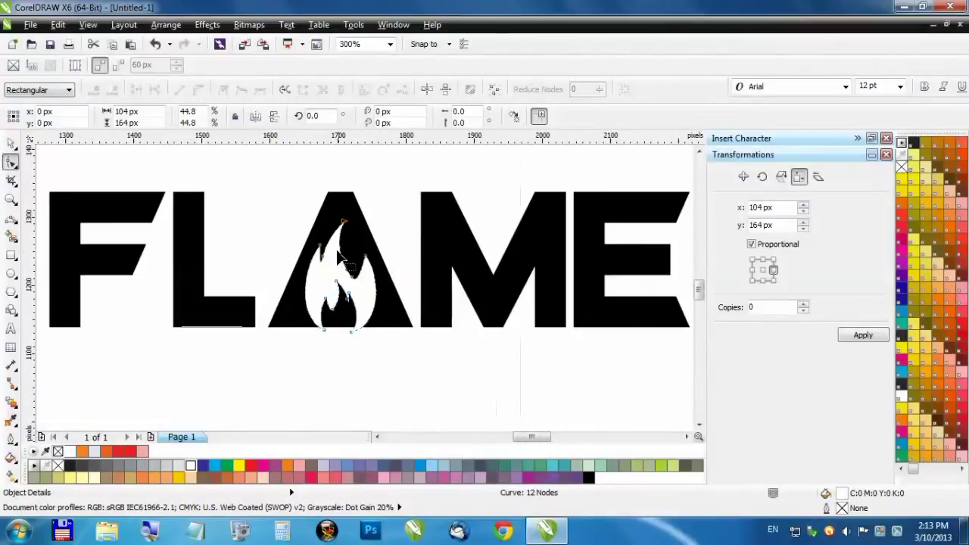
{"action": "scroll", "coordinate": [341, 227], "scroll_direction": "up", "scroll_amount": 1}
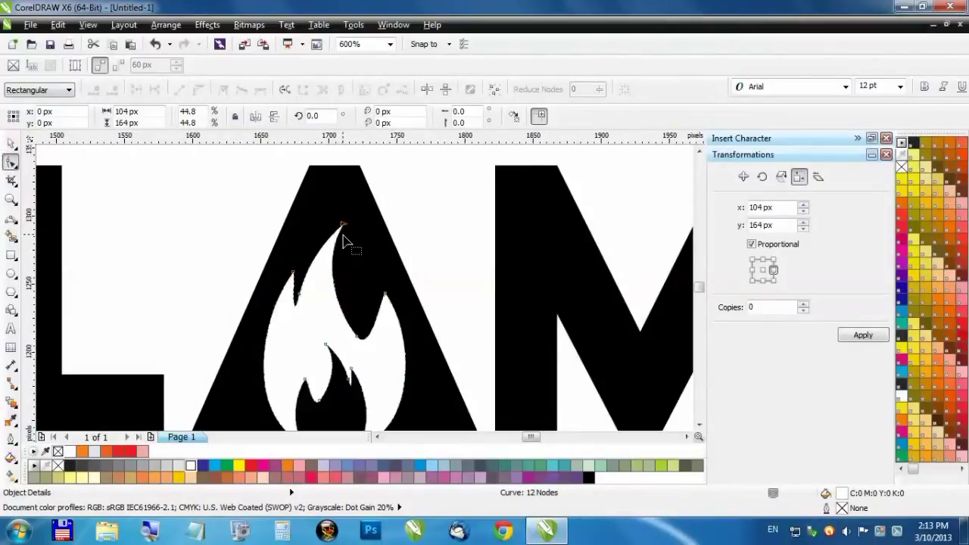
{"action": "left_click_drag", "start_coordinate": [343, 225], "coordinate": [368, 216]}
{"action": "scroll", "coordinate": [375, 265], "scroll_direction": "down", "scroll_amount": 1}
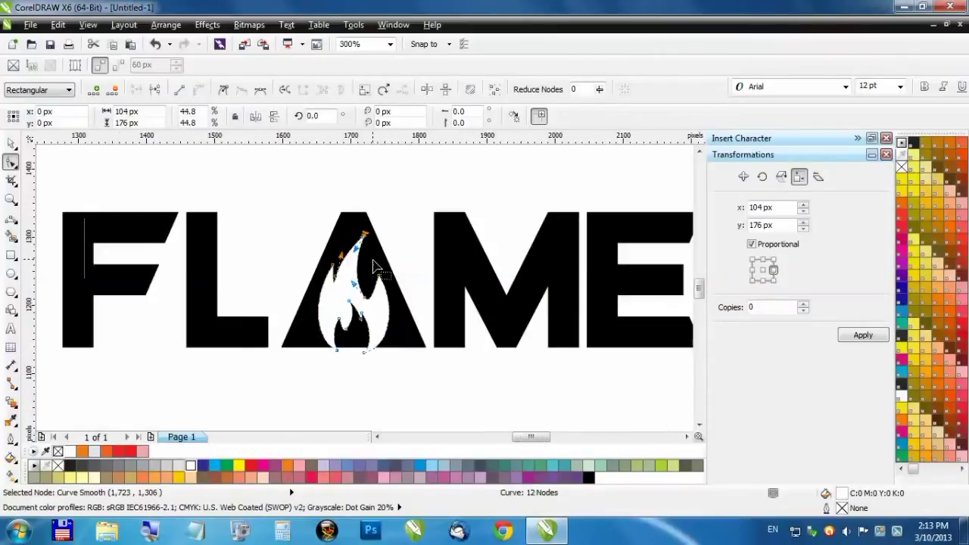
Shift the tip node of the inner flame cutout slightly up and left
{"action": "scroll", "coordinate": [353, 318], "scroll_direction": "up", "scroll_amount": 1}
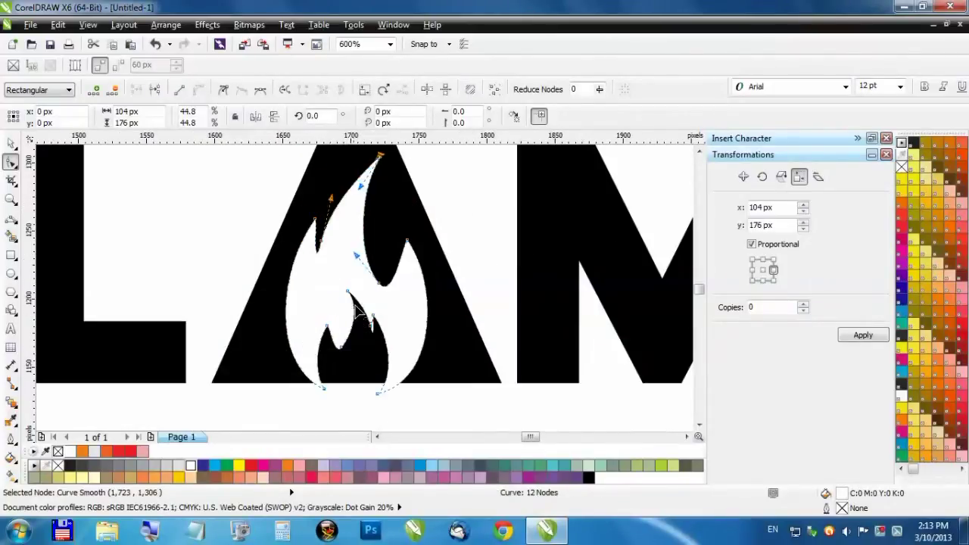
{"action": "left_click_drag", "start_coordinate": [348, 298], "coordinate": [346, 281]}
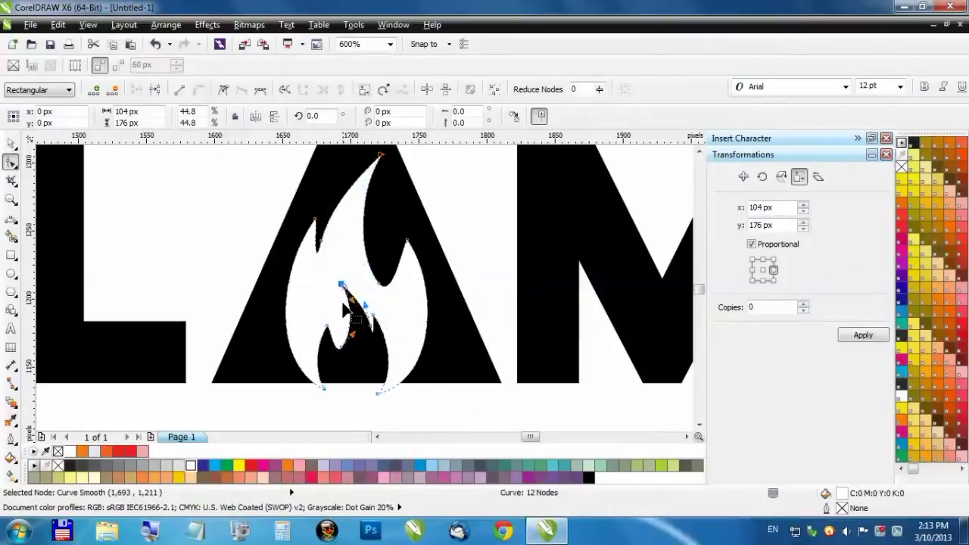
{"action": "scroll", "coordinate": [345, 280], "scroll_direction": "down", "scroll_amount": 1}
{"action": "left_click", "coordinate": [11, 144]}
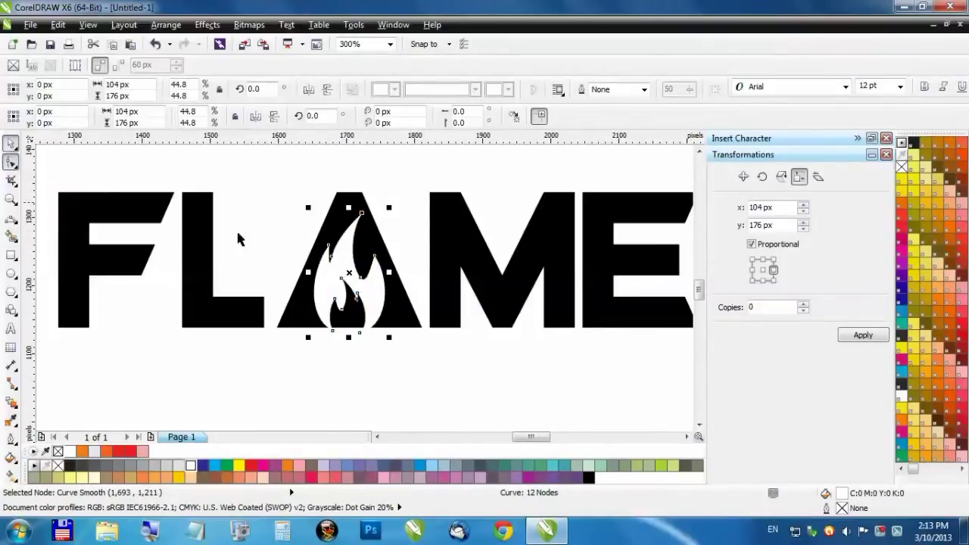
Trim the flame shape out of the letter A and delete the leftover white flame
{"action": "left_click", "coordinate": [363, 212]}
{"action": "scroll", "coordinate": [359, 208], "scroll_direction": "down", "scroll_amount": 1}
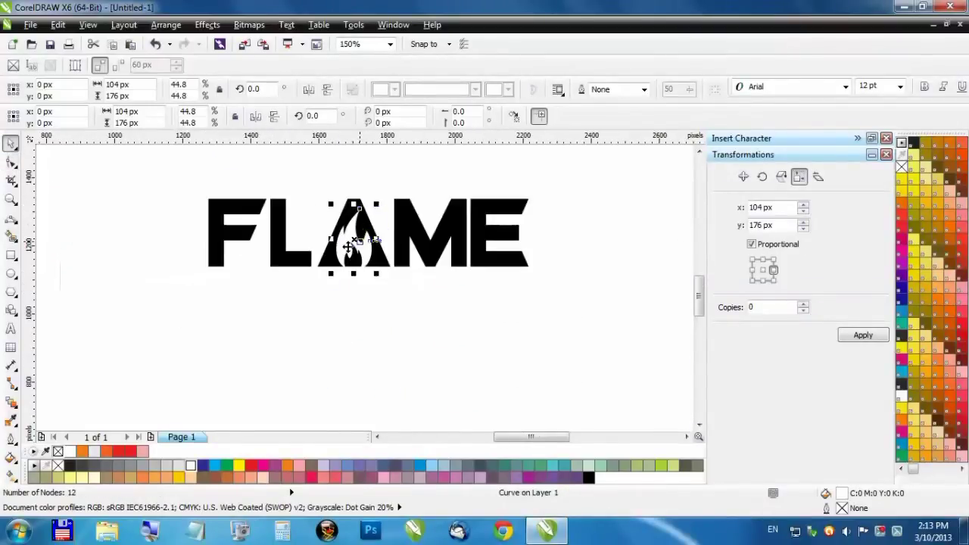
{"action": "scroll", "coordinate": [354, 202], "scroll_direction": "up", "scroll_amount": 1}
{"action": "left_click", "coordinate": [354, 198], "text": "shift"}
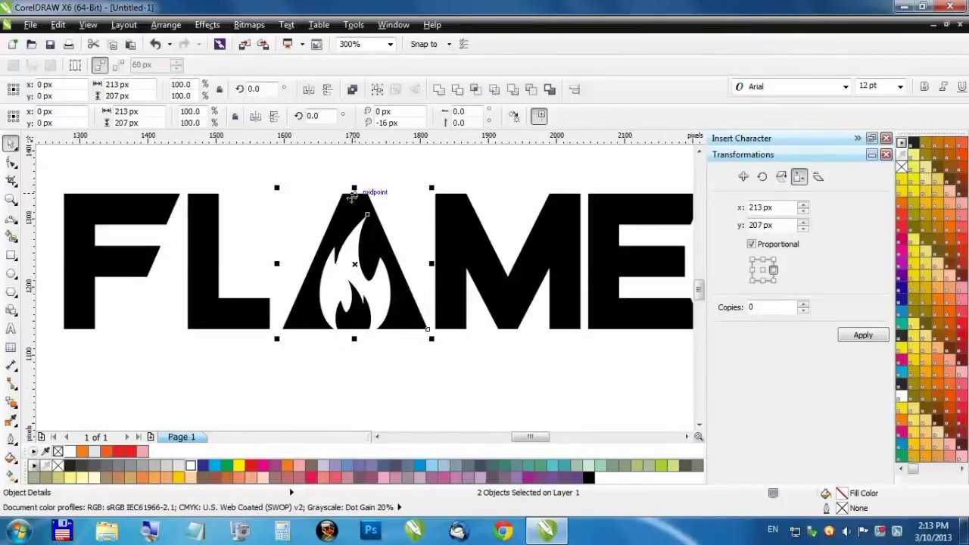
{"action": "left_click", "coordinate": [459, 92]}
{"action": "left_click", "coordinate": [377, 225]}
{"action": "left_click_drag", "start_coordinate": [353, 268], "coordinate": [280, 271]}
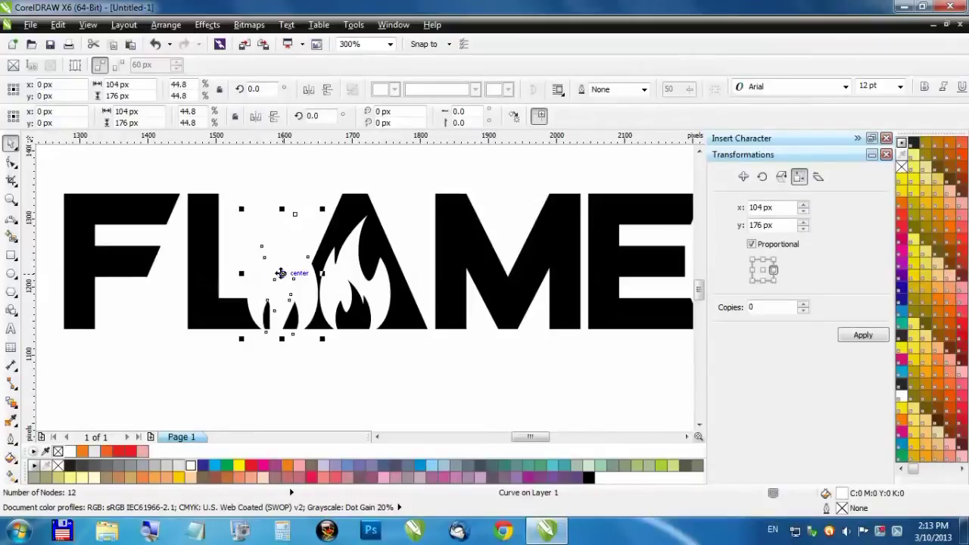
{"action": "key", "text": "Delete"}
Select all five letters of the FLAME wordmark and group them
{"action": "scroll", "coordinate": [341, 275], "scroll_direction": "down", "scroll_amount": 1}
{"action": "scroll", "coordinate": [341, 274], "scroll_direction": "down", "scroll_amount": 1}
{"action": "scroll", "coordinate": [297, 269], "scroll_direction": "up", "scroll_amount": 2}
{"action": "left_click", "coordinate": [294, 225]}
{"action": "left_click", "coordinate": [341, 231], "text": "shift"}
{"action": "left_click", "coordinate": [476, 232], "text": "shift"}
{"action": "scroll", "coordinate": [309, 245], "scroll_direction": "down", "scroll_amount": 1}
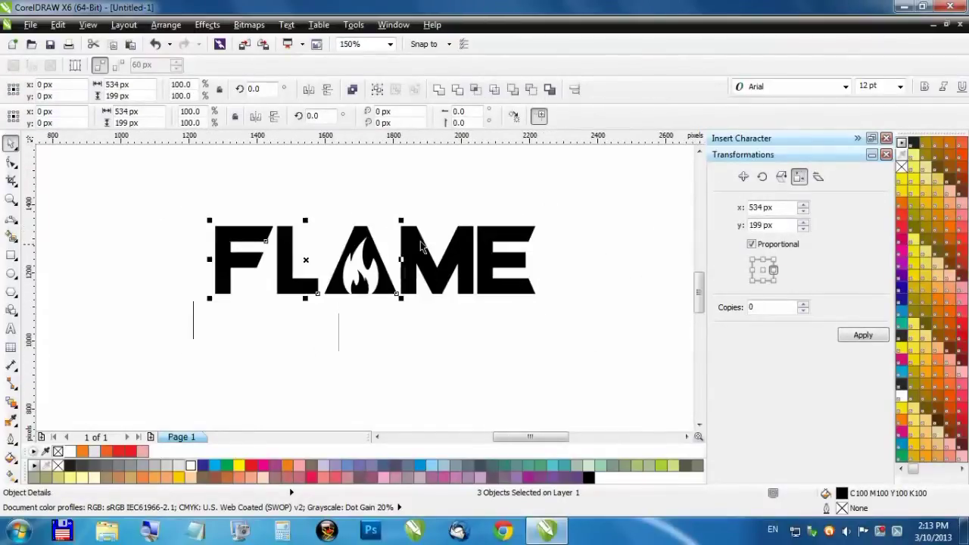
{"action": "scroll", "coordinate": [418, 244], "scroll_direction": "up", "scroll_amount": 1}
{"action": "left_click", "coordinate": [397, 242], "text": "shift"}
{"action": "left_click", "coordinate": [564, 244], "text": "shift"}
{"action": "scroll", "coordinate": [528, 239], "scroll_direction": "down", "scroll_amount": 1}
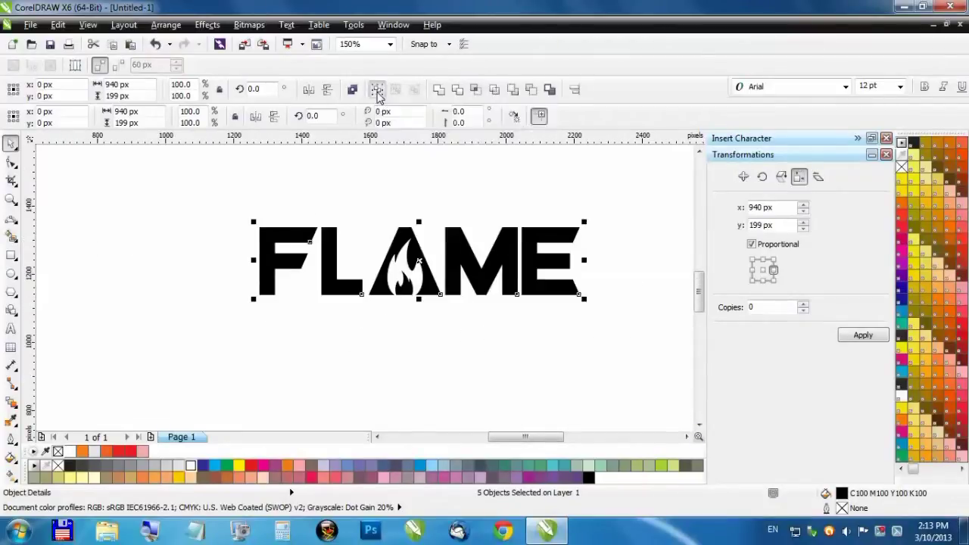
{"action": "left_click", "coordinate": [376, 90]}
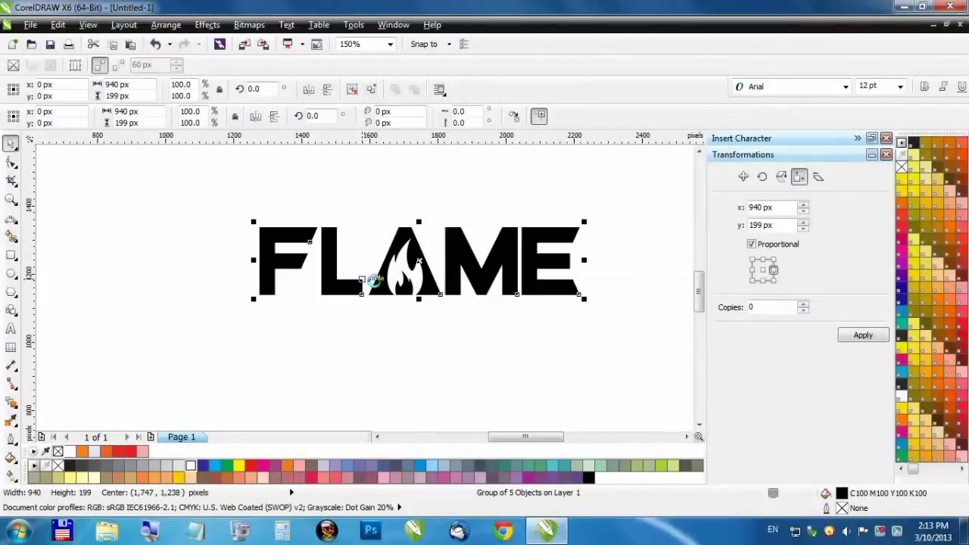
Duplicate the grouped wordmark and move the copy straight down about 270 px, below the original
{"action": "key", "text": "KP_Add"}
{"action": "key", "text": "Down"}
{"action": "key", "text": "Down"}
{"action": "key", "text": "Down"}
{"action": "key", "text": "Down"}
{"action": "key", "text": "Down"}
{"action": "key", "text": "Down"}
{"action": "key", "text": "Down"}
{"action": "key", "text": "Down"}
{"action": "key", "text": "Down"}
{"action": "key", "text": "Down"}
{"action": "key", "text": "Down"}
{"action": "key", "text": "Down"}
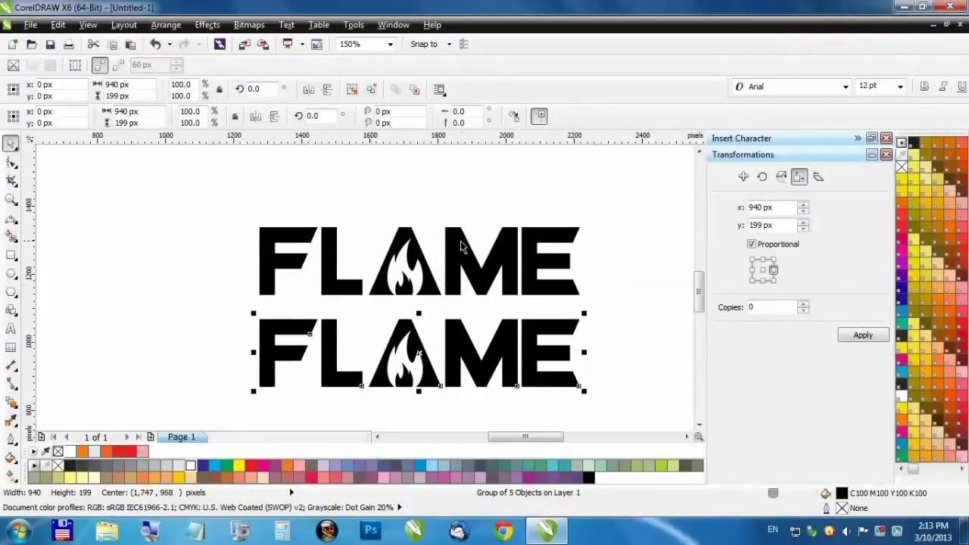
Fill the upper FLAME wordmark with orange (C0 M60 Y100 K0)
{"action": "left_click", "coordinate": [462, 246]}
{"action": "left_click", "coordinate": [287, 465]}
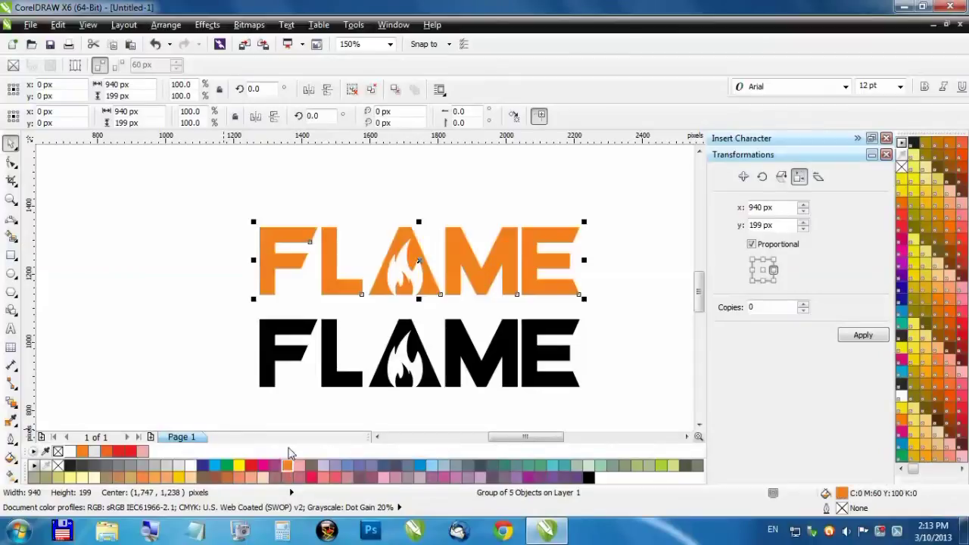
Draw a three-point arc about 940 px wide and 124 px high between the black wordmark's bottom corners and outline it red (C0 M100 Y100 K0)
{"action": "left_click", "coordinate": [461, 349]}
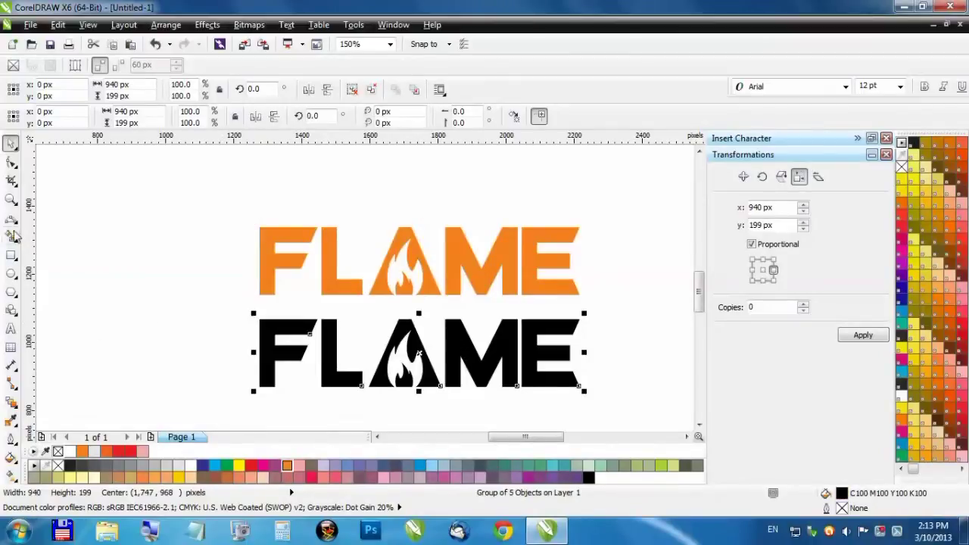
{"action": "left_click", "coordinate": [12, 218]}
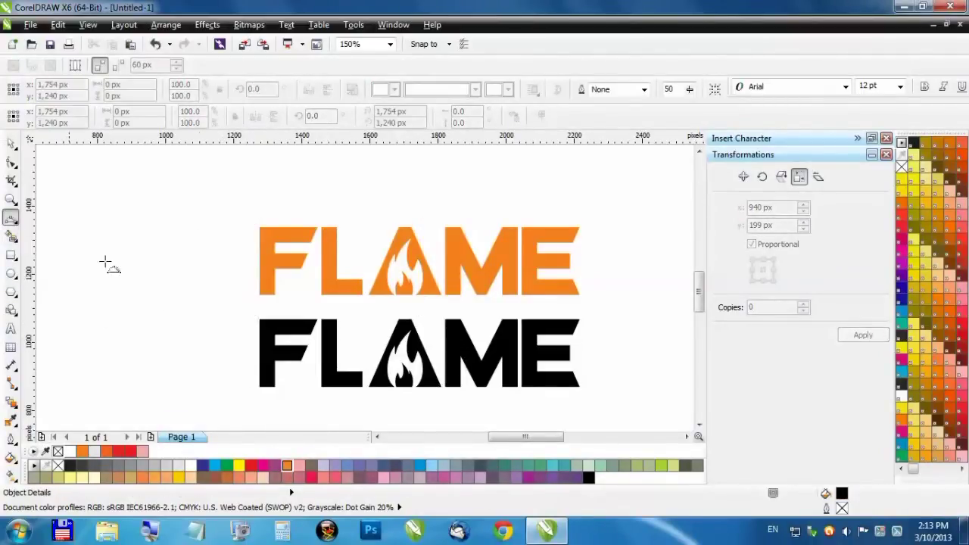
{"action": "left_click_drag", "start_coordinate": [261, 388], "coordinate": [579, 387]}
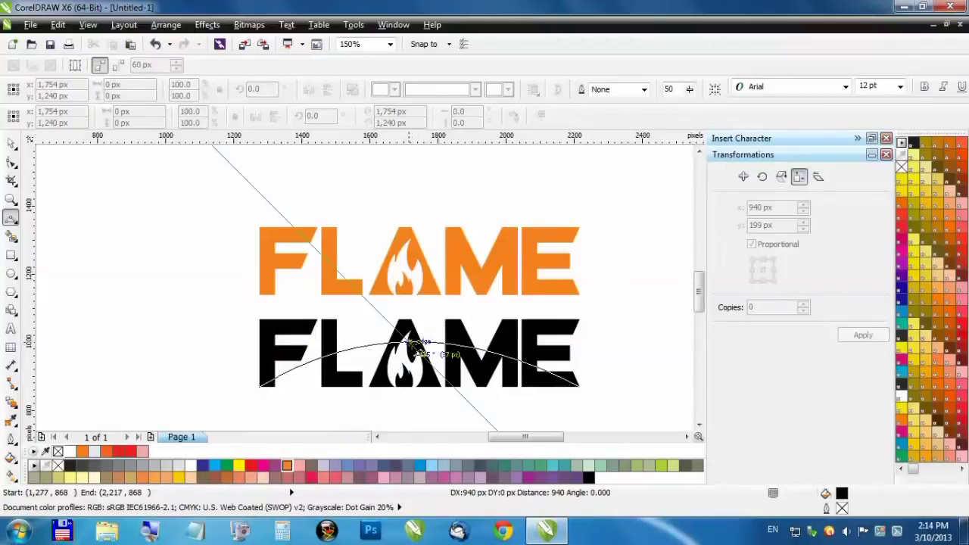
{"action": "left_click", "coordinate": [420, 351]}
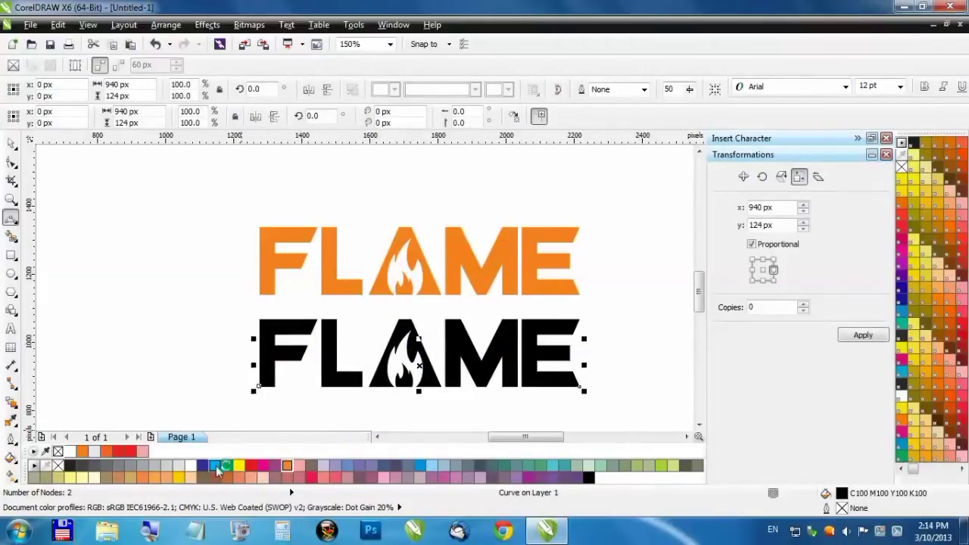
{"action": "right_click", "coordinate": [253, 465]}
Select the red arc together with the black FLAME wordmark and trim the letters along the arc
{"action": "left_click", "coordinate": [11, 144]}
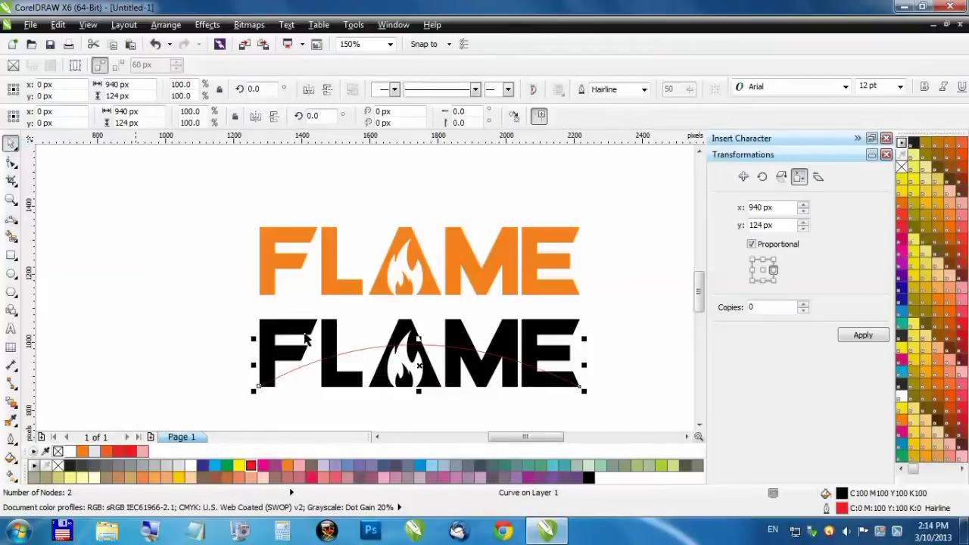
{"action": "left_click_drag", "start_coordinate": [203, 313], "coordinate": [623, 417]}
{"action": "left_click", "coordinate": [459, 91]}
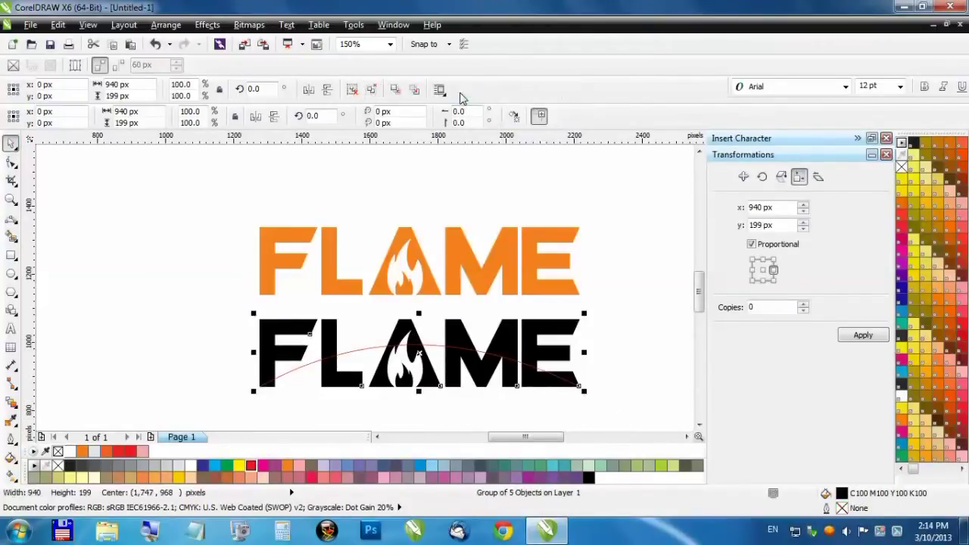
{"action": "left_click", "coordinate": [653, 355]}
Ungroup the black FLAME wordmark completely and break its letters E and M apart
{"action": "right_click", "coordinate": [538, 361]}
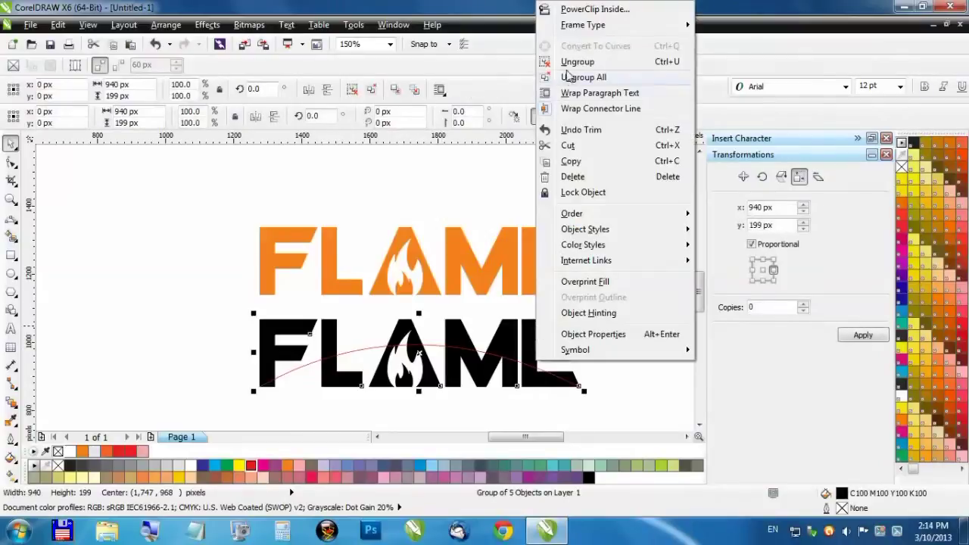
{"action": "left_click", "coordinate": [568, 78]}
{"action": "left_click", "coordinate": [559, 327]}
{"action": "right_click", "coordinate": [558, 327]}
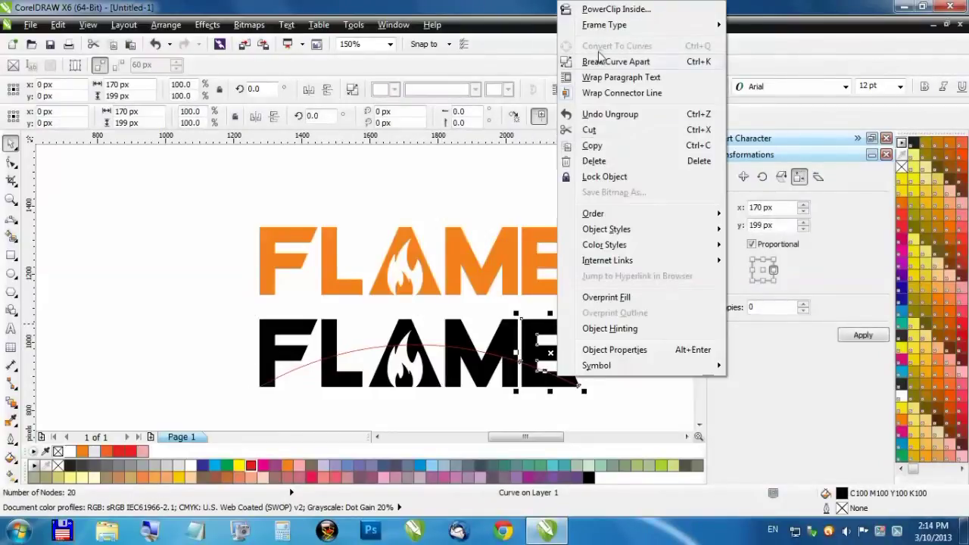
{"action": "left_click", "coordinate": [604, 64]}
{"action": "right_click", "coordinate": [506, 340]}
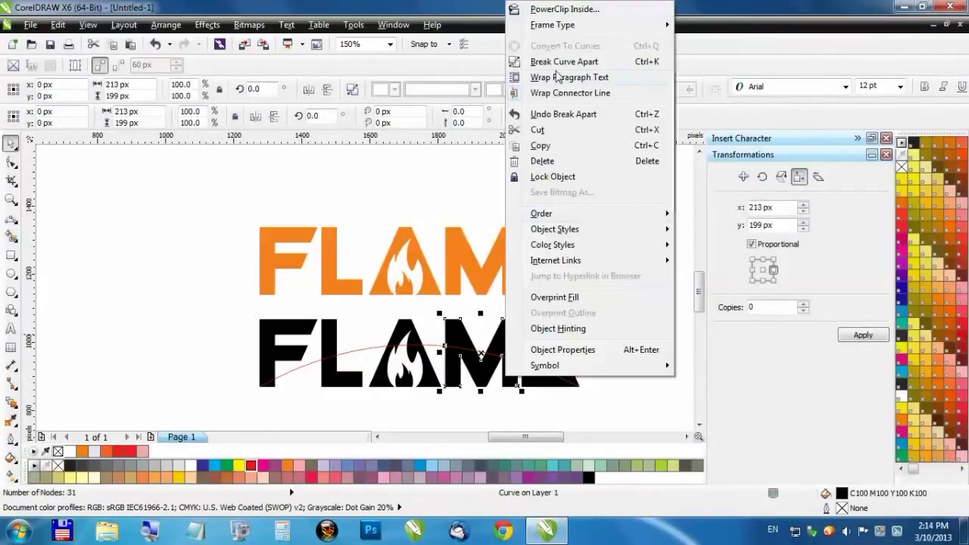
{"action": "left_click", "coordinate": [542, 61]}
Break the letters A, L and F of the black wordmark apart into separate curves
{"action": "right_click", "coordinate": [413, 341]}
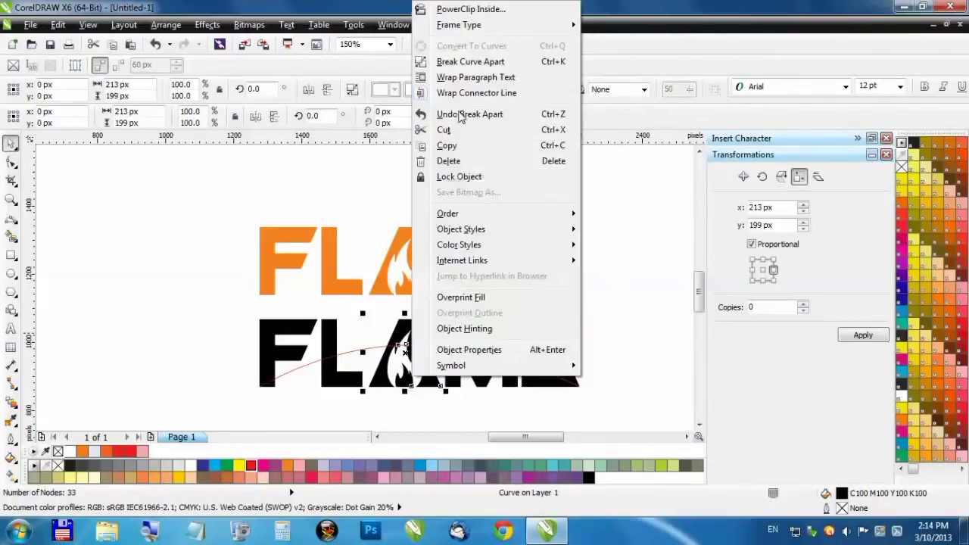
{"action": "left_click", "coordinate": [464, 61]}
{"action": "right_click", "coordinate": [324, 342]}
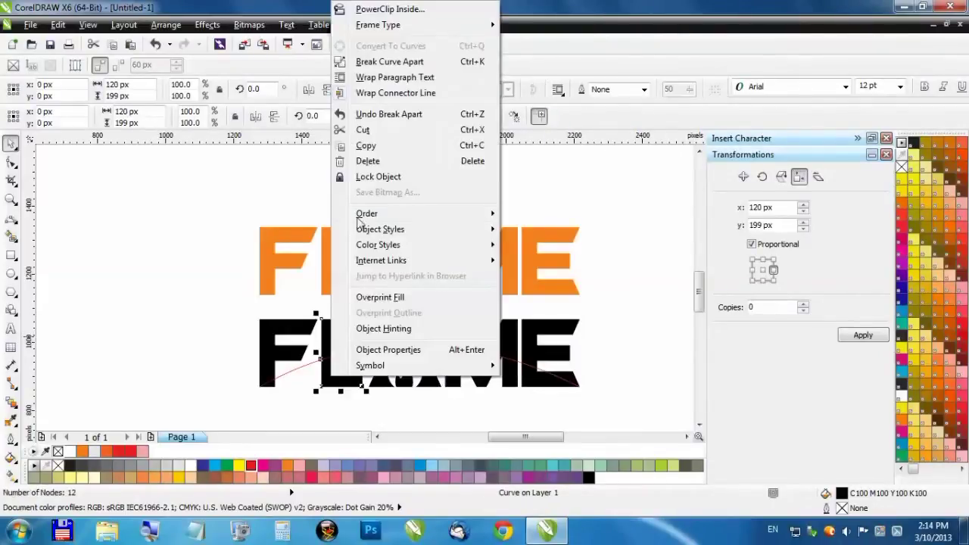
{"action": "left_click", "coordinate": [371, 68]}
{"action": "right_click", "coordinate": [285, 329]}
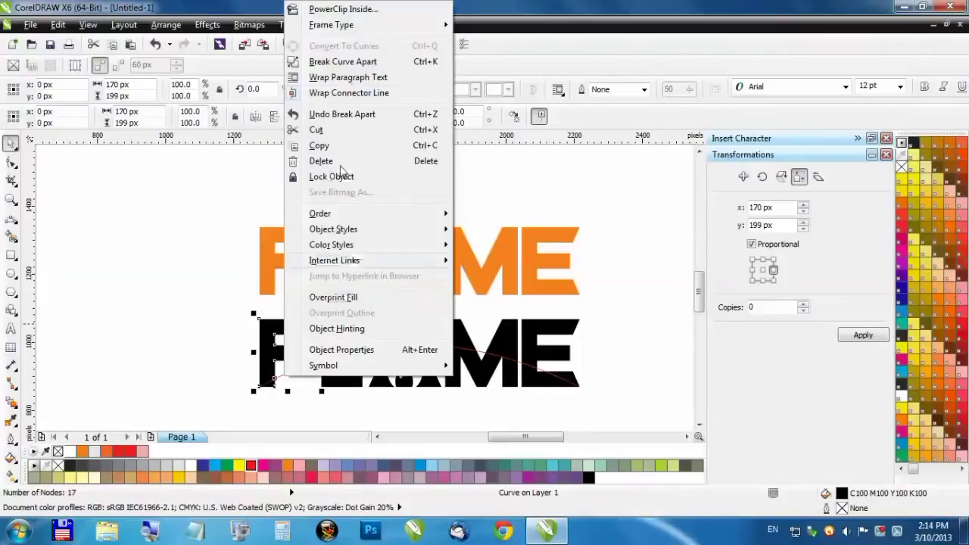
{"action": "left_click", "coordinate": [346, 62]}
{"action": "left_click", "coordinate": [240, 277]}
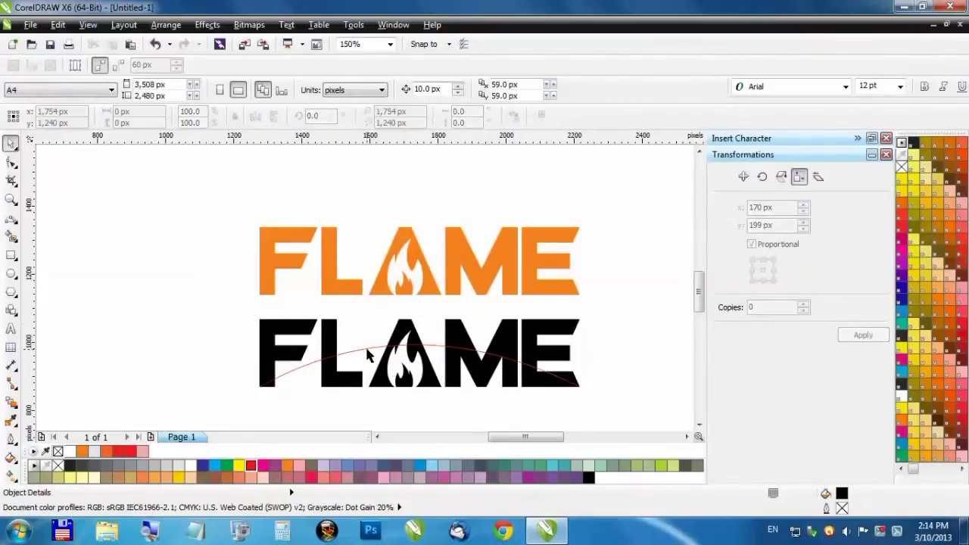
Delete the red arc and the pieces of the black E and M that lie below it
{"action": "left_click", "coordinate": [365, 350]}
{"action": "left_click", "coordinate": [512, 412]}
{"action": "left_click", "coordinate": [540, 387]}
{"action": "key", "text": "Delete"}
{"action": "left_click", "coordinate": [513, 378]}
{"action": "key", "text": "Delete"}
{"action": "left_click", "coordinate": [462, 378]}
{"action": "key", "text": "Delete"}
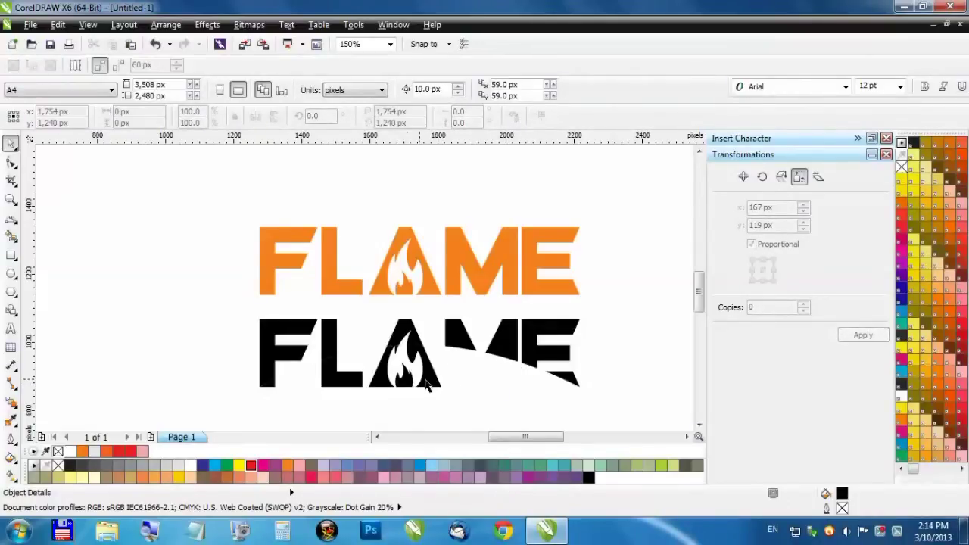
Delete the lower cut pieces of the black A, including its inner flame piece, and of the L and F
{"action": "left_click", "coordinate": [424, 386]}
{"action": "key", "text": "Delete"}
{"action": "left_click", "coordinate": [390, 384]}
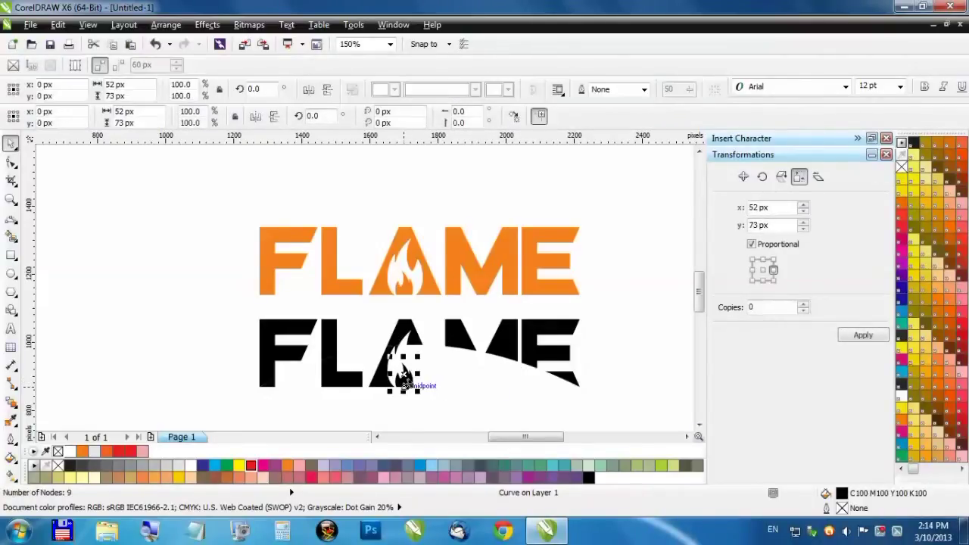
{"action": "key", "text": "Delete"}
{"action": "left_click", "coordinate": [385, 390]}
{"action": "key", "text": "Delete"}
{"action": "left_click", "coordinate": [348, 375]}
{"action": "key", "text": "Delete"}
{"action": "left_click", "coordinate": [272, 384]}
{"action": "left_click", "coordinate": [274, 388]}
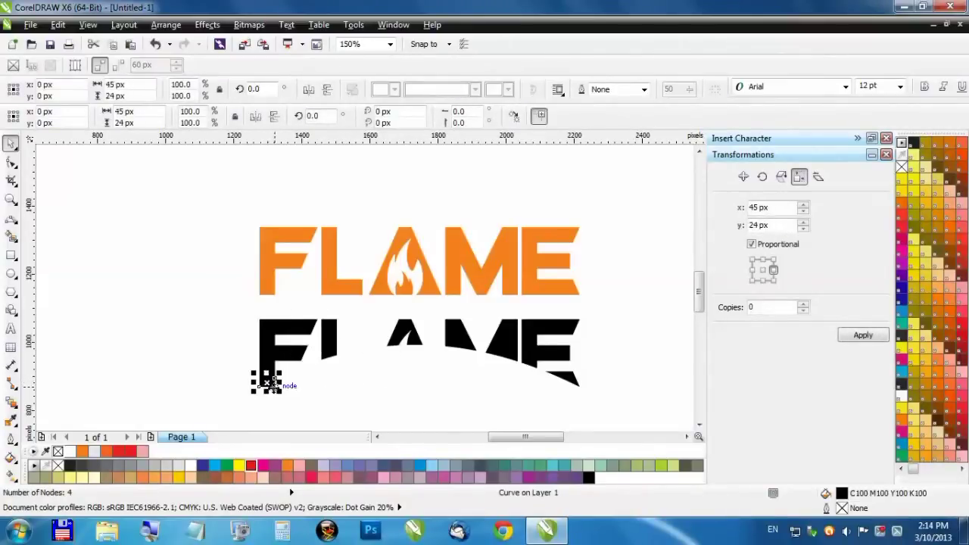
{"action": "key", "text": "Delete"}
Group the remaining upper pieces of the black wordmark and fill the group with white
{"action": "scroll", "coordinate": [325, 378], "scroll_direction": "down", "scroll_amount": 2}
{"action": "left_click_drag", "start_coordinate": [259, 347], "coordinate": [522, 407]}
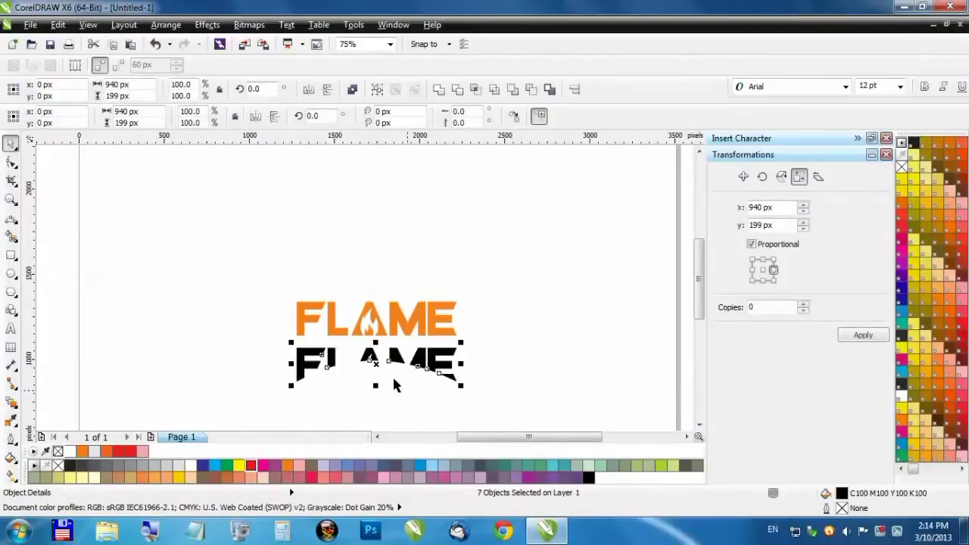
{"action": "left_click", "coordinate": [378, 89]}
{"action": "left_click", "coordinate": [191, 467]}
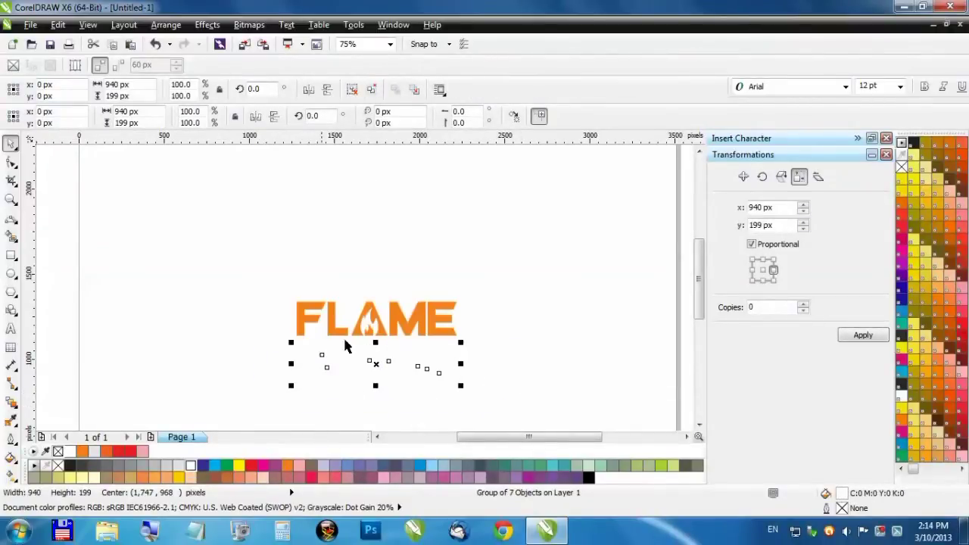
Move the white group straight up about 270 px so it aligns exactly over the orange FLAME wordmark
{"action": "scroll", "coordinate": [362, 327], "scroll_direction": "up", "scroll_amount": 2}
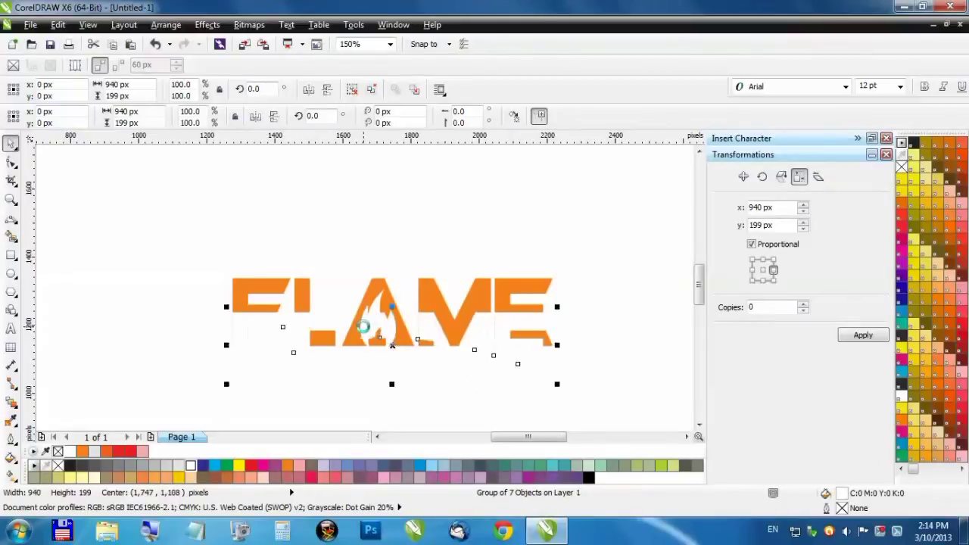
{"action": "key", "text": "Up"}
{"action": "key", "text": "Up"}
{"action": "key", "text": "Up"}
{"action": "key", "text": "Up"}
{"action": "key", "text": "Up"}
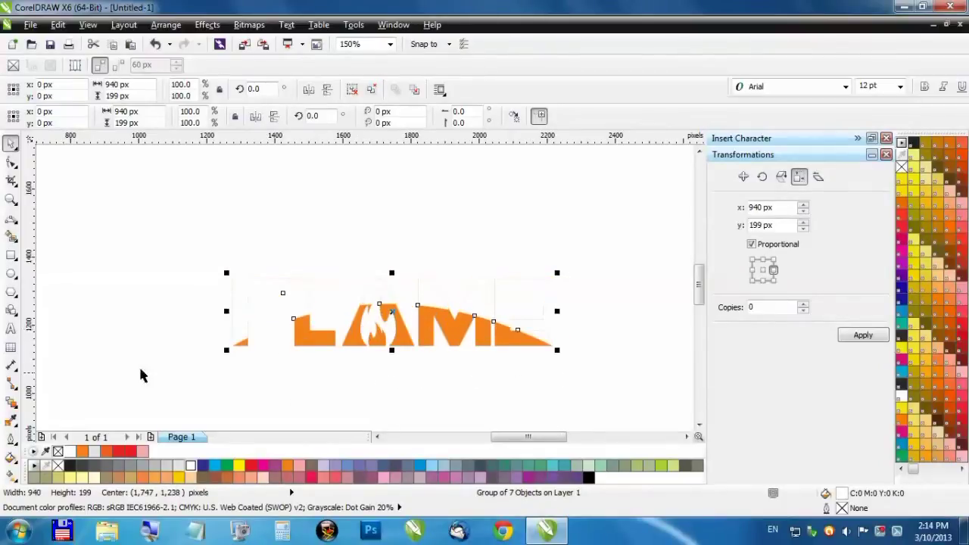
Apply a linear transparency at 270° to the white group, running from above the letters down to just above their base
{"action": "left_click", "coordinate": [11, 402]}
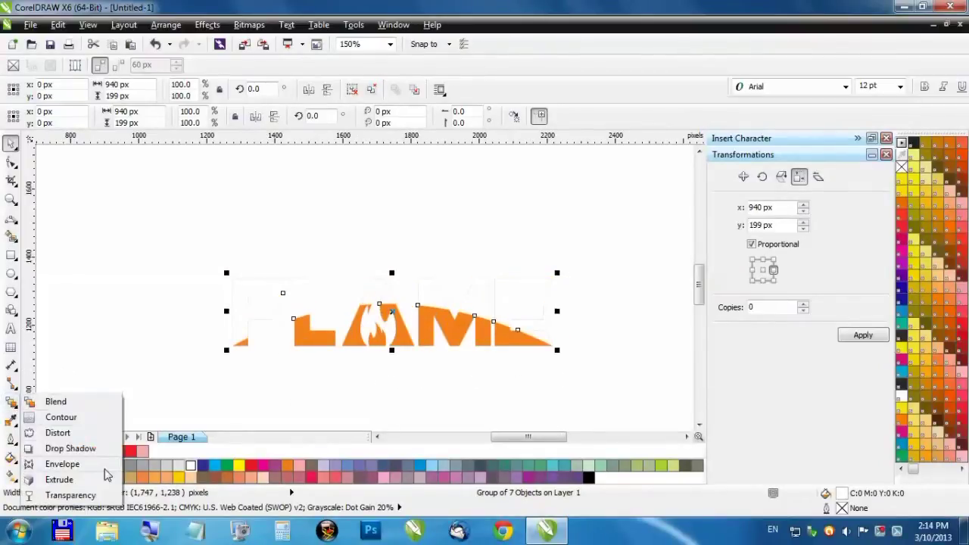
{"action": "left_click", "coordinate": [69, 495]}
{"action": "left_click_drag", "start_coordinate": [399, 246], "coordinate": [399, 327]}
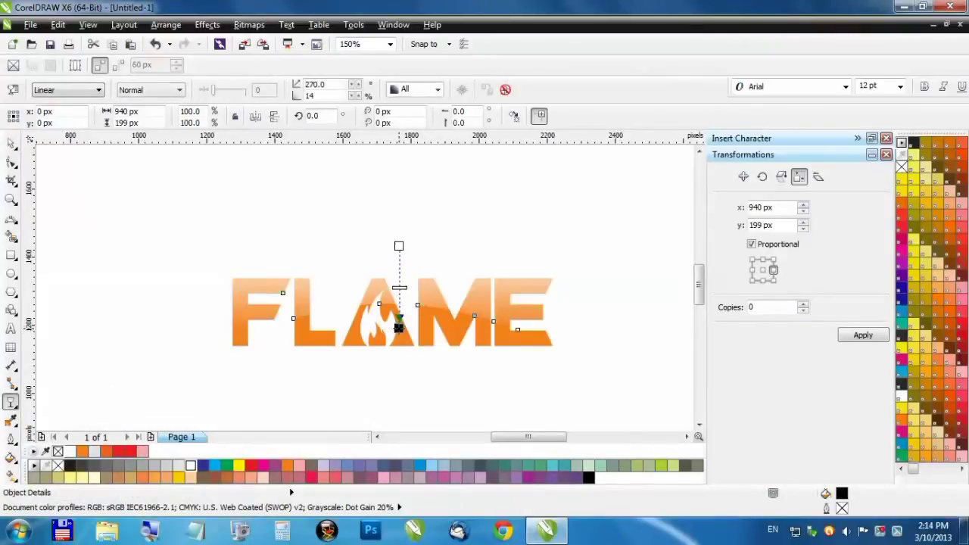
{"action": "scroll", "coordinate": [399, 327], "scroll_direction": "up", "scroll_amount": 2}
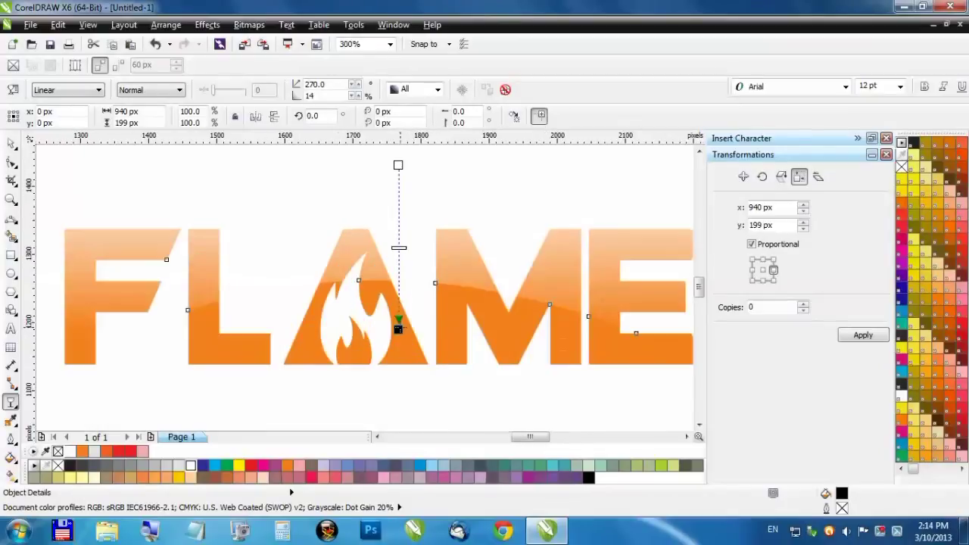
Try a red fill on the transparent overlay
{"action": "left_click", "coordinate": [251, 465]}
{"action": "scroll", "coordinate": [350, 347], "scroll_direction": "down", "scroll_amount": 2}
{"action": "scroll", "coordinate": [350, 348], "scroll_direction": "up", "scroll_amount": 2}
Shorten the overlay's linear transparency to a 20% edge pad at about 272° and fill the overlay with white
{"action": "mouse_move", "coordinate": [395, 330]}
{"action": "left_mouse_down"}
{"action": "mouse_move", "coordinate": [397, 356]}
{"action": "mouse_move", "coordinate": [396, 319]}
{"action": "left_mouse_up"}
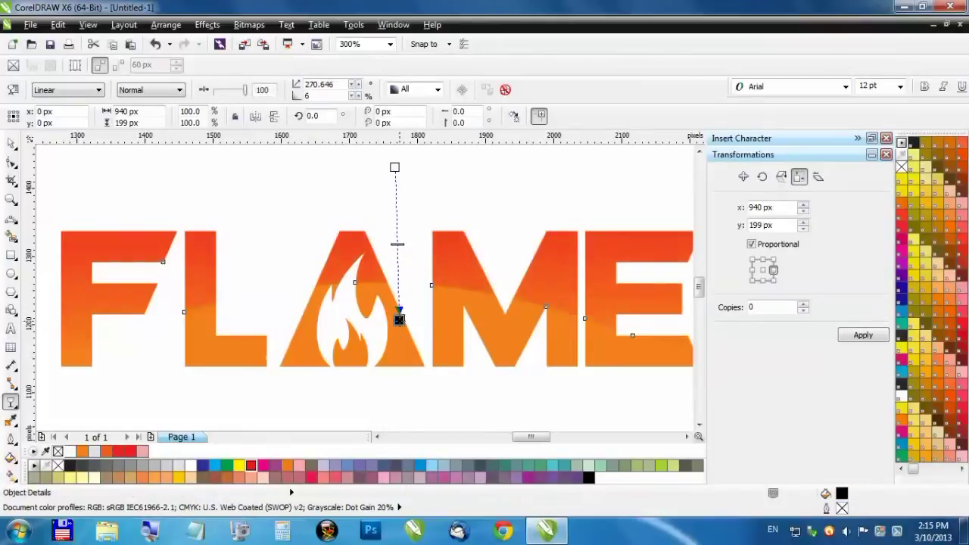
{"action": "scroll", "coordinate": [402, 328], "scroll_direction": "down", "scroll_amount": 2}
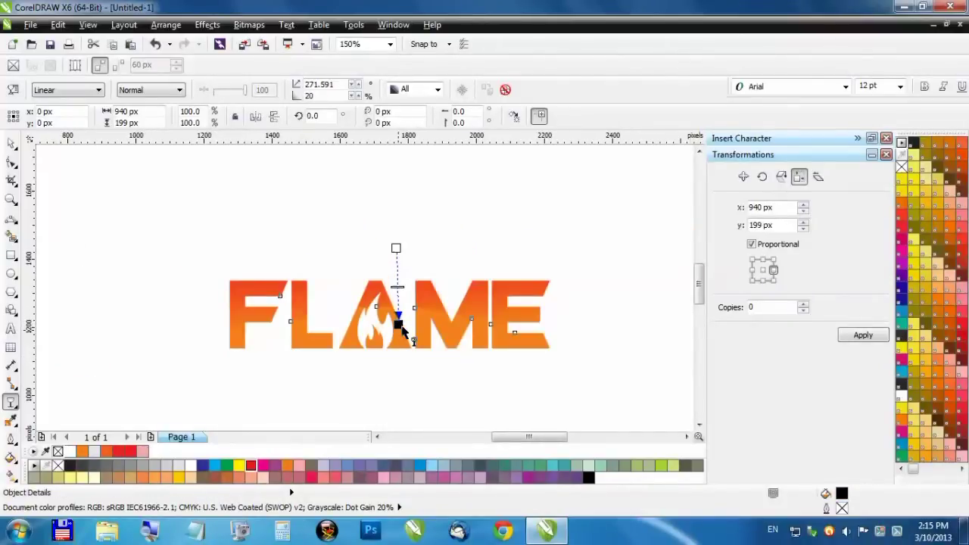
{"action": "left_click", "coordinate": [194, 466]}
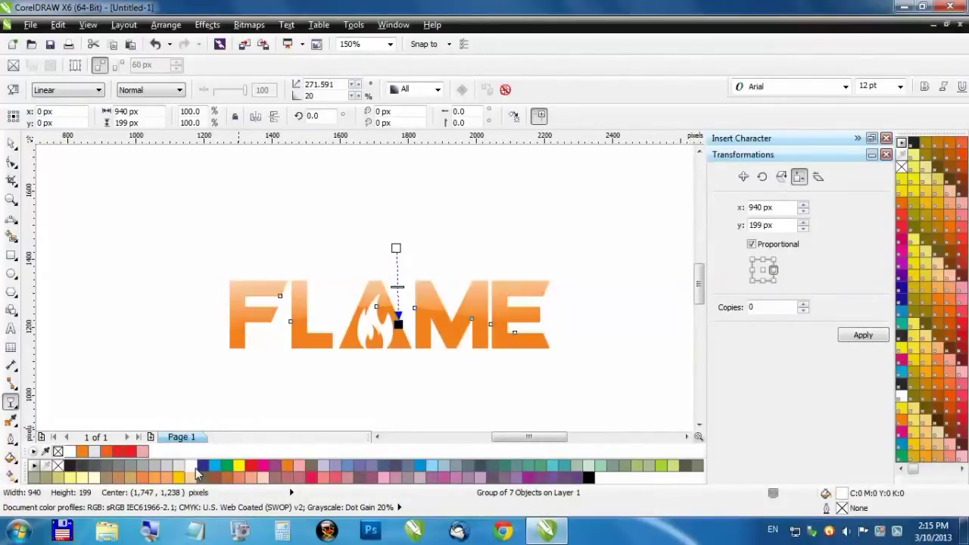
Give the orange wordmark beneath the overlay a linear two-color fountain fill from orange to red at -90°
{"action": "left_click", "coordinate": [11, 143]}
{"action": "left_click", "coordinate": [453, 369]}
{"action": "left_click", "coordinate": [453, 344]}
{"action": "key", "text": "F11"}
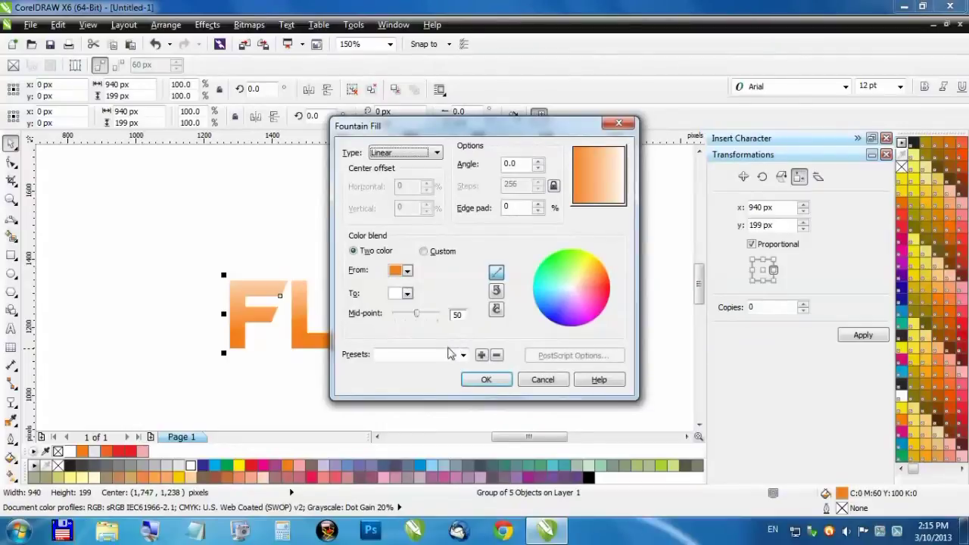
{"action": "left_click", "coordinate": [539, 167]}
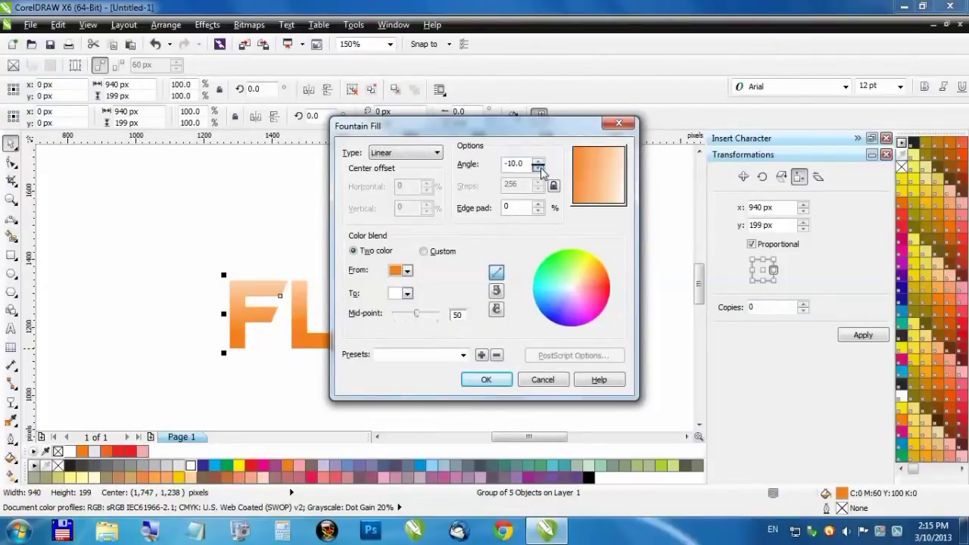
{"action": "left_click", "coordinate": [539, 167]}
{"action": "left_click", "coordinate": [539, 167]}
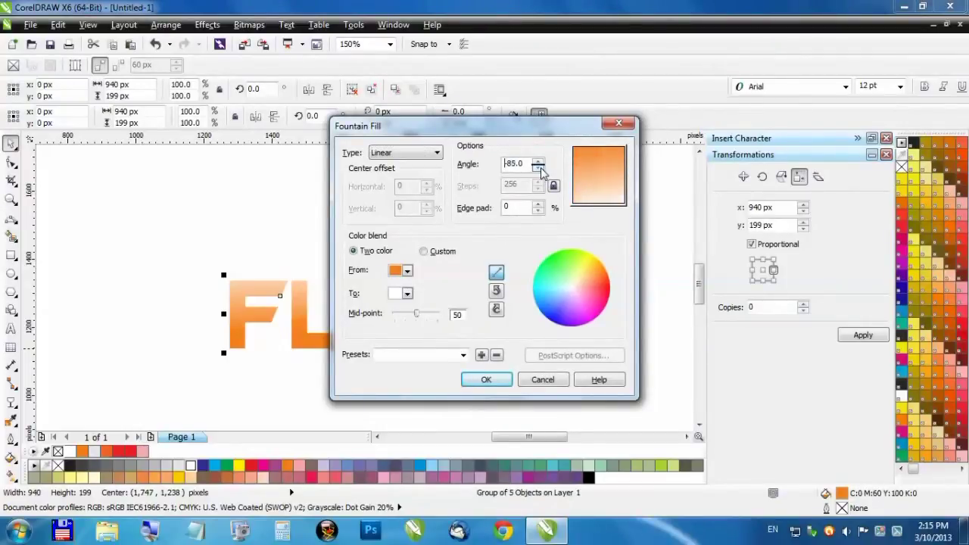
{"action": "left_click", "coordinate": [407, 293]}
{"action": "left_click", "coordinate": [433, 321]}
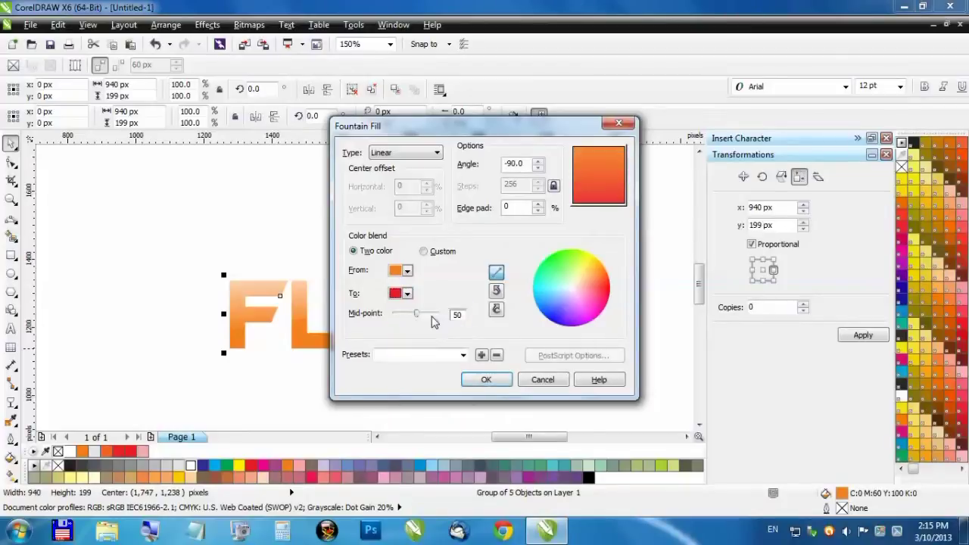
{"action": "left_click", "coordinate": [491, 378]}
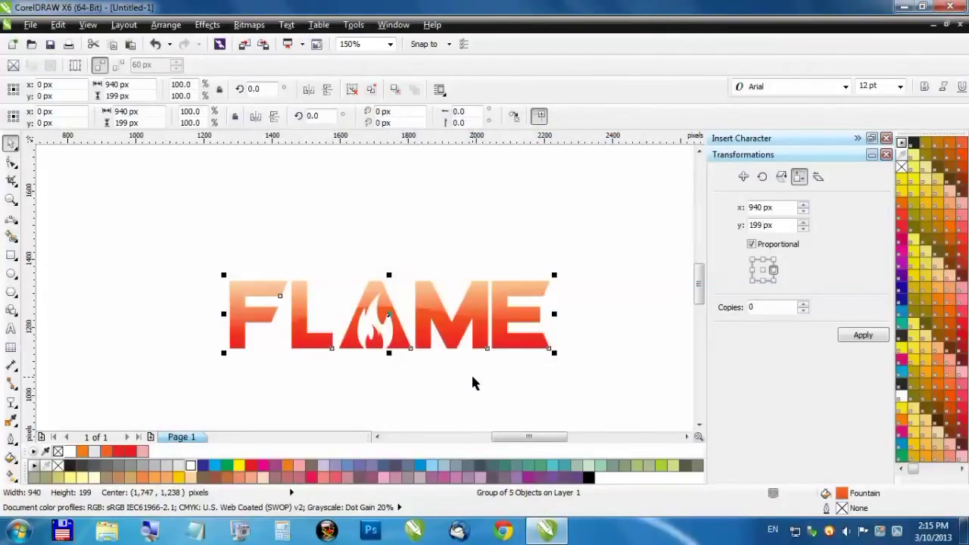
{"action": "left_click", "coordinate": [471, 382]}
Give the white transparent overlay on the letters a linear two-color fountain fill from white to golden yellow at 90°
{"action": "scroll", "coordinate": [471, 382], "scroll_direction": "down", "scroll_amount": 1}
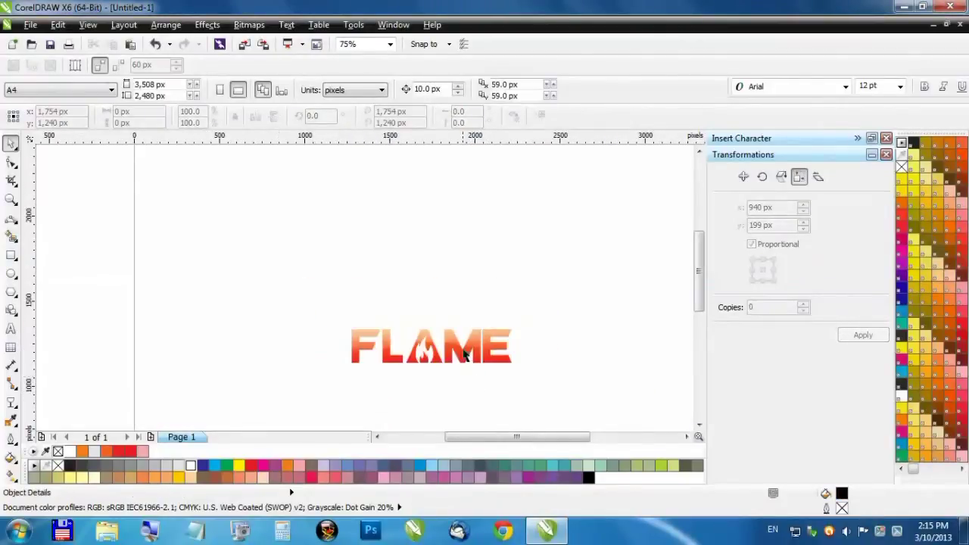
{"action": "scroll", "coordinate": [464, 352], "scroll_direction": "up", "scroll_amount": 1}
{"action": "scroll", "coordinate": [464, 352], "scroll_direction": "up", "scroll_amount": 1}
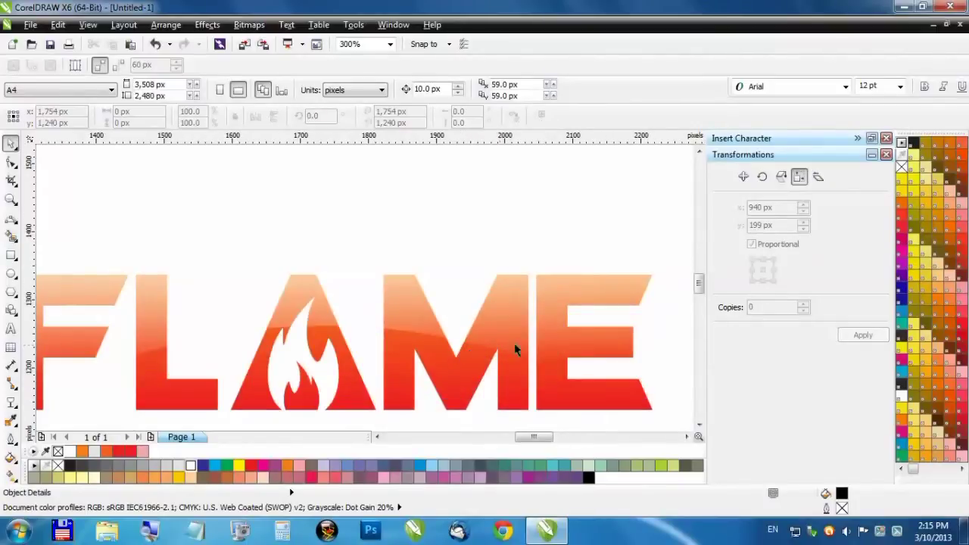
{"action": "scroll", "coordinate": [519, 345], "scroll_direction": "down", "scroll_amount": 1}
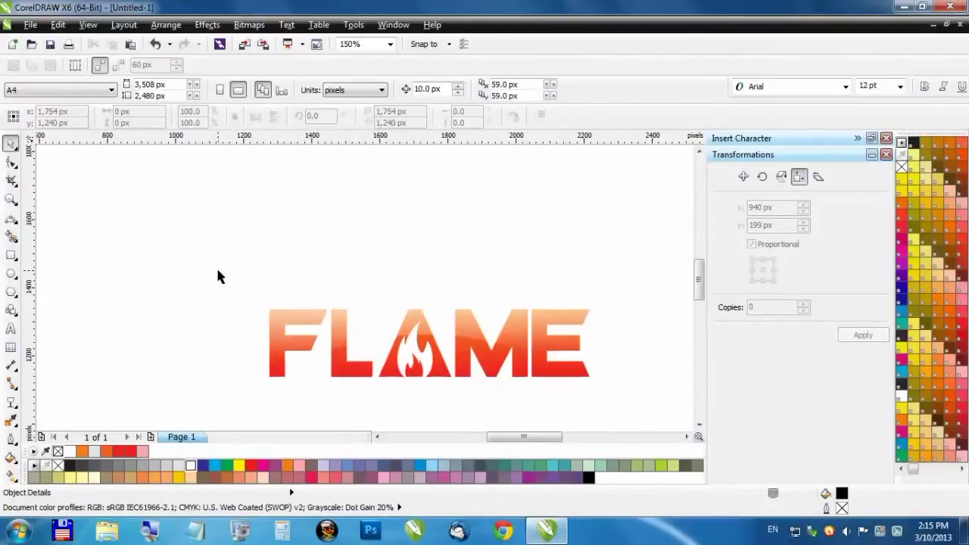
{"action": "scroll", "coordinate": [288, 333], "scroll_direction": "up", "scroll_amount": 1}
{"action": "left_click", "coordinate": [296, 308]}
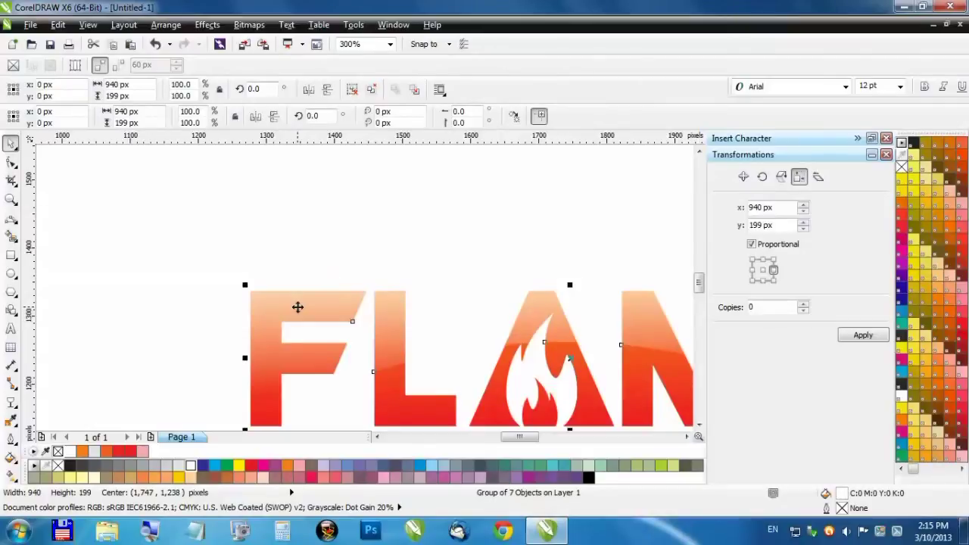
{"action": "key", "text": "F11"}
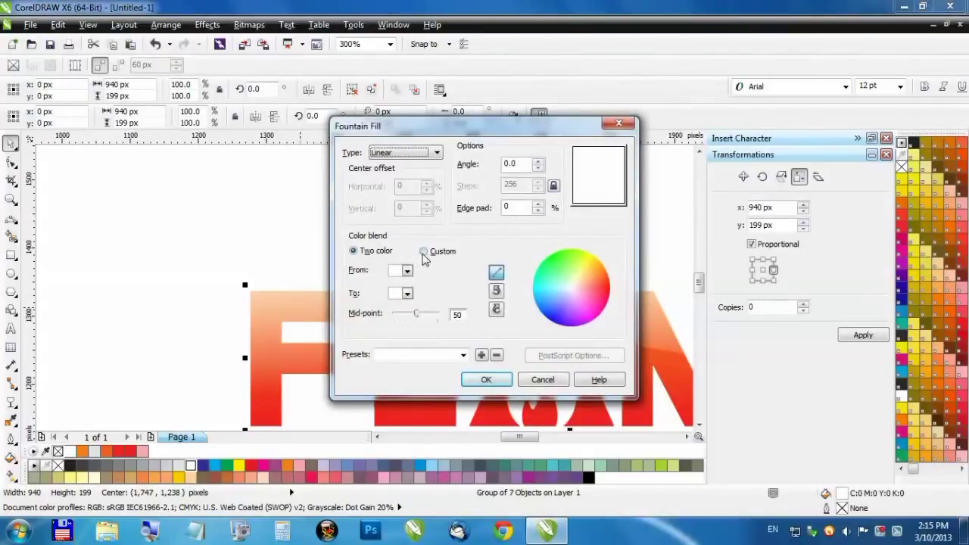
{"action": "left_click", "coordinate": [407, 294]}
{"action": "left_click_drag", "start_coordinate": [465, 334], "coordinate": [465, 356]}
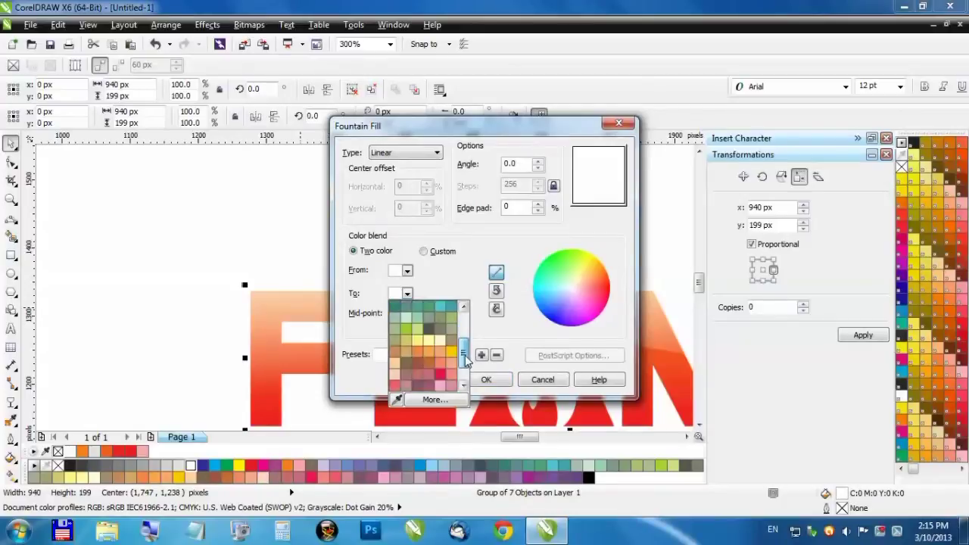
{"action": "left_click", "coordinate": [452, 351]}
{"action": "left_click", "coordinate": [538, 162]}
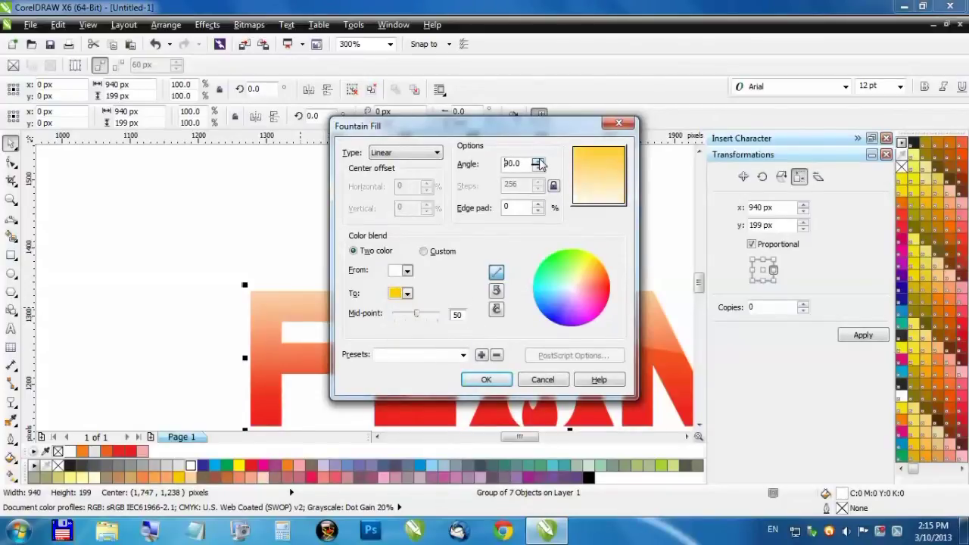
Switch the overlay's fountain fill to a custom blend with a near-white intermediate stop just past the middle
{"action": "left_click", "coordinate": [433, 252]}
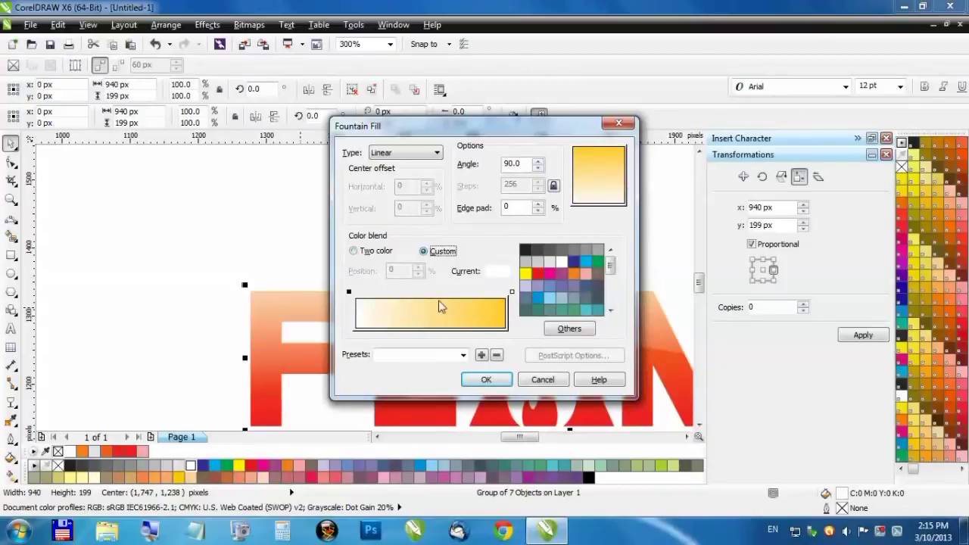
{"action": "double_click", "coordinate": [371, 291]}
{"action": "mouse_move", "coordinate": [371, 292]}
{"action": "left_mouse_down"}
{"action": "mouse_move", "coordinate": [444, 299]}
{"action": "mouse_move", "coordinate": [437, 303]}
{"action": "left_mouse_up"}
{"action": "left_click", "coordinate": [486, 380]}
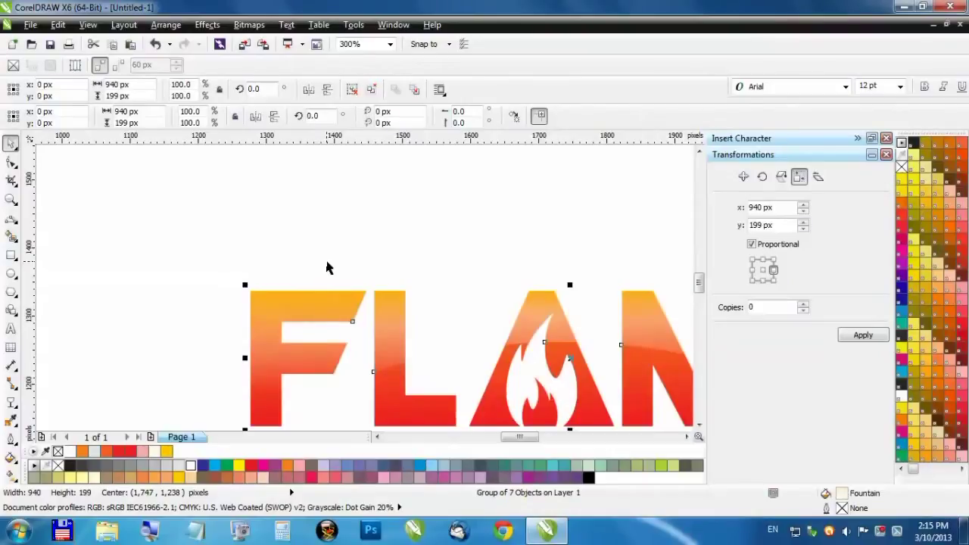
Add a pale yellow intermediate stop at about 45% to the overlay's custom blend, apply it and deselect the overlay
{"action": "scroll", "coordinate": [327, 267], "scroll_direction": "down", "scroll_amount": 2}
{"action": "scroll", "coordinate": [478, 277], "scroll_direction": "up", "scroll_amount": 2}
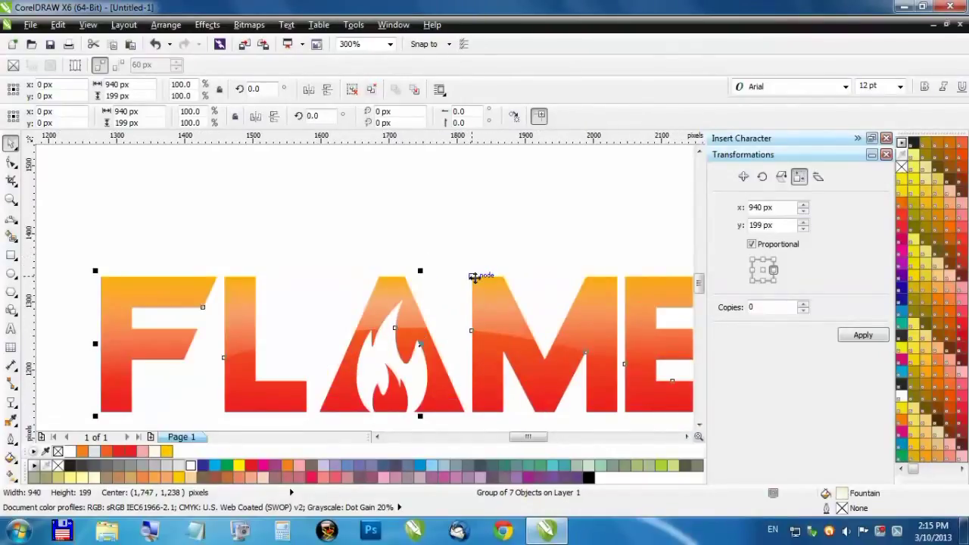
{"action": "key", "text": "F11"}
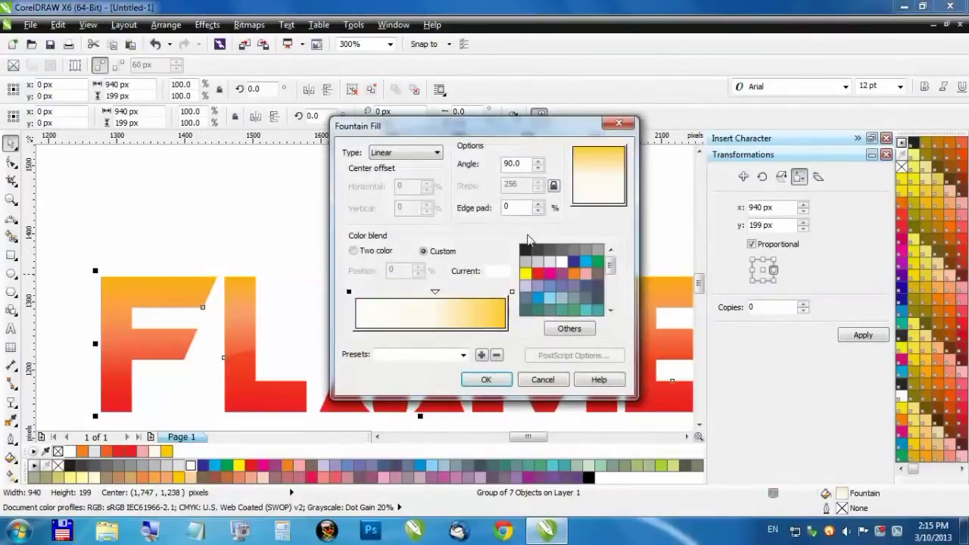
{"action": "double_click", "coordinate": [437, 294]}
{"action": "mouse_move", "coordinate": [438, 294]}
{"action": "left_mouse_down"}
{"action": "mouse_move", "coordinate": [413, 296]}
{"action": "mouse_move", "coordinate": [445, 295]}
{"action": "mouse_move", "coordinate": [424, 298]}
{"action": "left_mouse_up"}
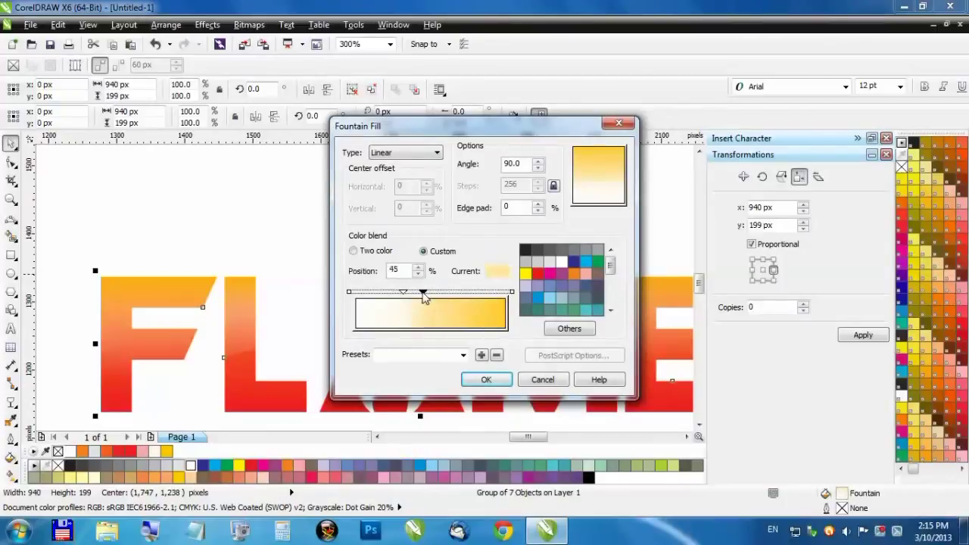
{"action": "left_click", "coordinate": [487, 380]}
{"action": "scroll", "coordinate": [462, 390], "scroll_direction": "down", "scroll_amount": 1}
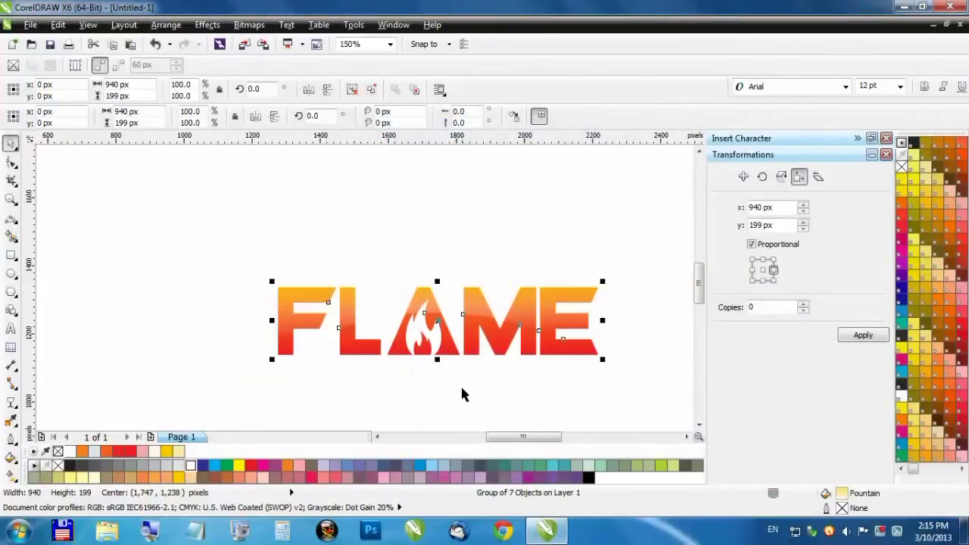
{"action": "left_click", "coordinate": [462, 390]}
{"action": "left_click", "coordinate": [462, 394]}
{"action": "scroll", "coordinate": [396, 321], "scroll_direction": "down", "scroll_amount": 2}
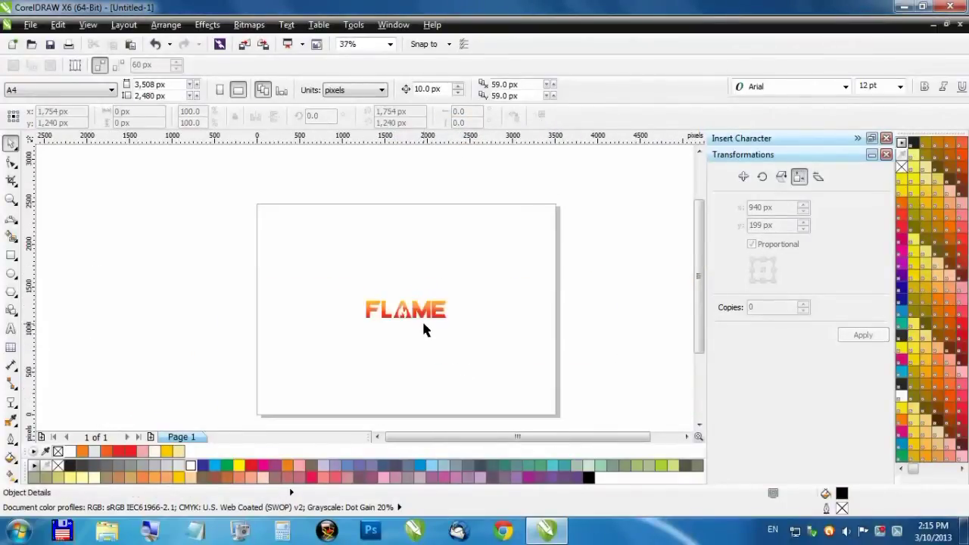
Draw a background rectangle about 2,417 by 1,850 px on the page, covering the wordmark
{"action": "scroll", "coordinate": [418, 316], "scroll_direction": "up", "scroll_amount": 1}
{"action": "left_click", "coordinate": [13, 255]}
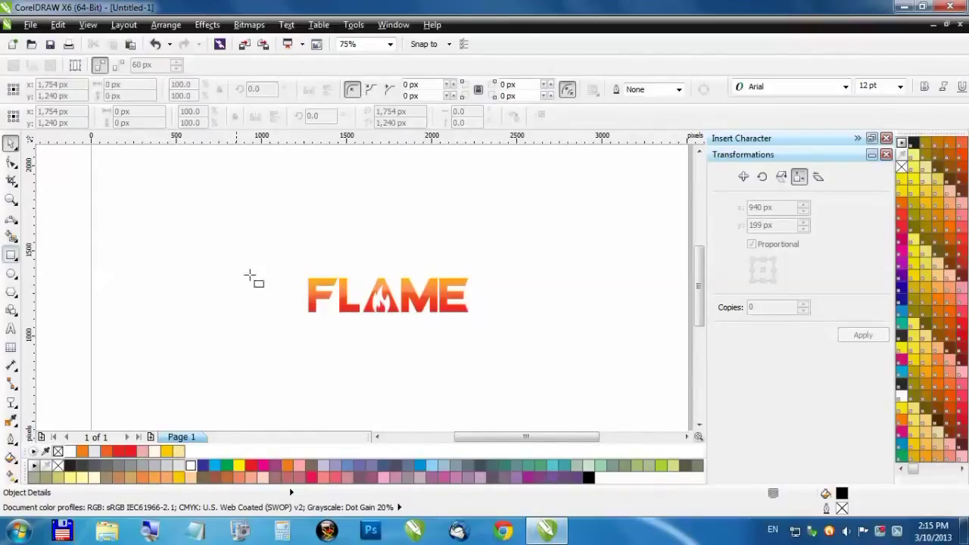
{"action": "scroll", "coordinate": [252, 276], "scroll_direction": "down", "scroll_amount": 1}
{"action": "left_click_drag", "start_coordinate": [212, 212], "coordinate": [416, 371]}
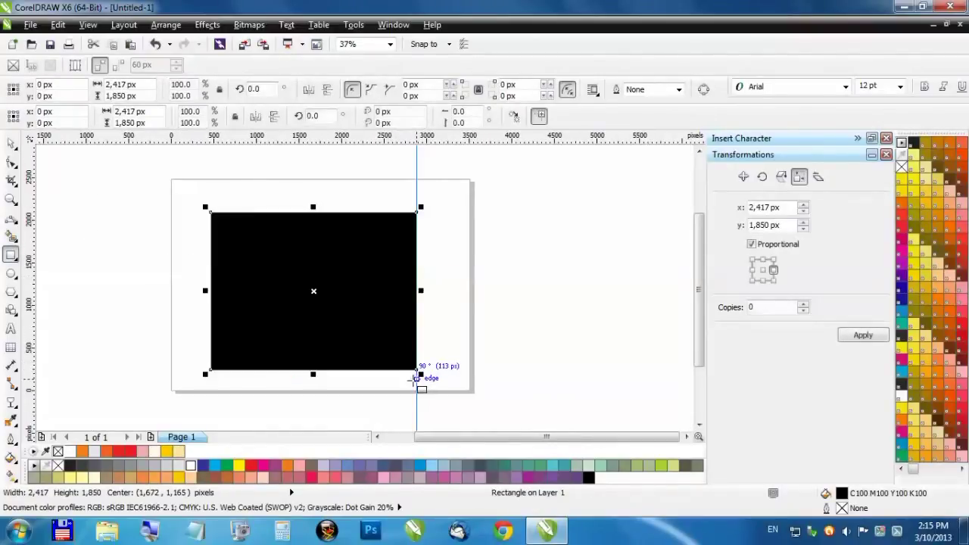
Fill the rectangle with 30% black and center it on the page behind the wordmark
{"action": "left_click", "coordinate": [155, 468]}
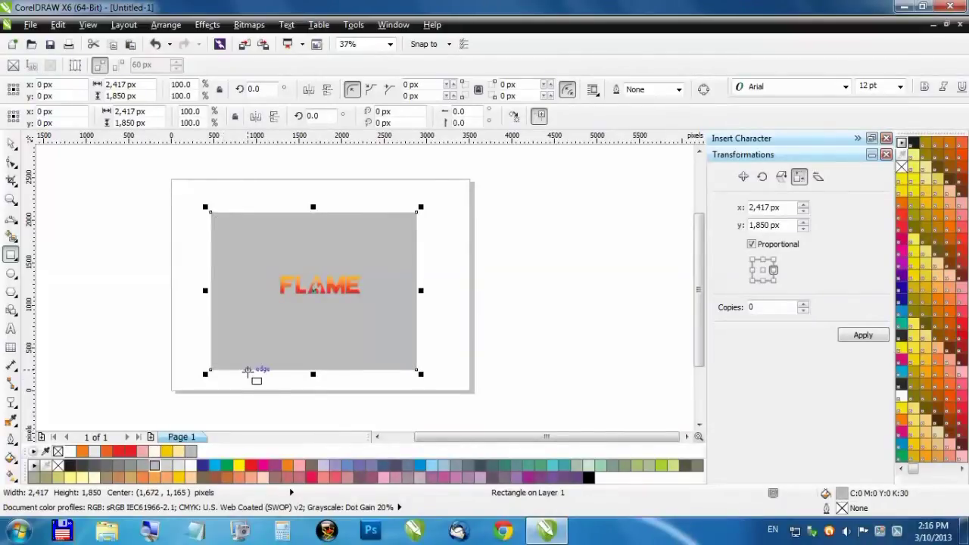
{"action": "key", "text": "p"}
{"action": "left_click", "coordinate": [11, 144]}
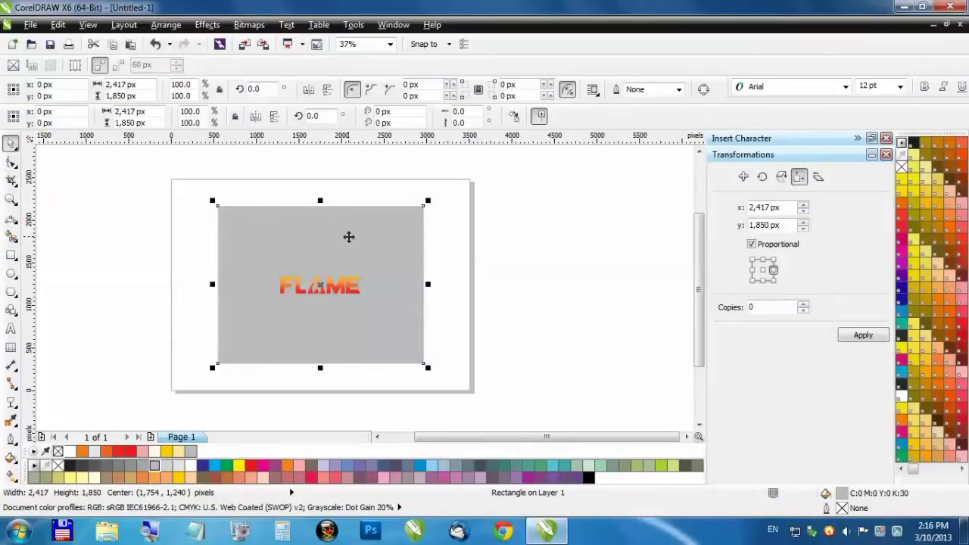
Set up a radial custom fountain fill for the rectangle from gray to white, with an added white stop at about 33%
{"action": "key", "text": "F11"}
{"action": "left_click", "coordinate": [437, 153]}
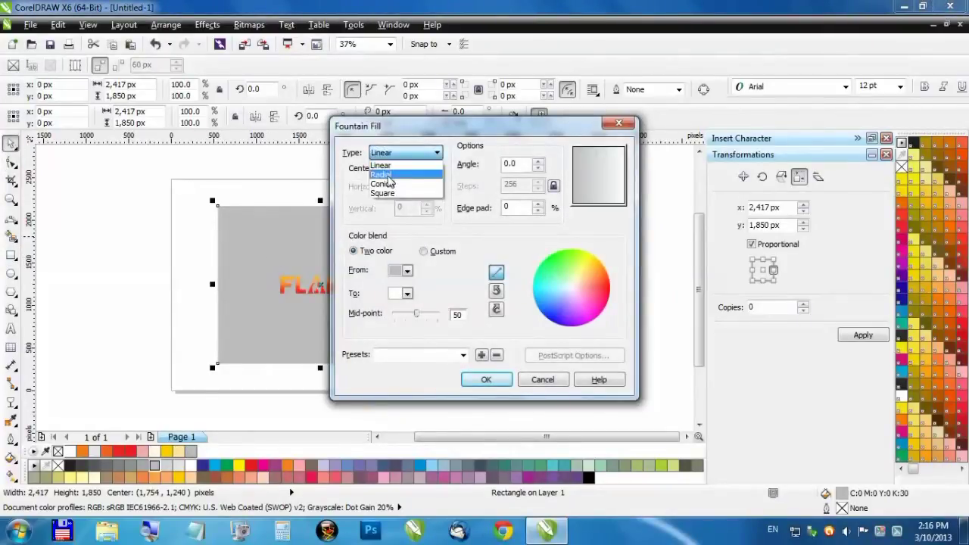
{"action": "left_click", "coordinate": [390, 175]}
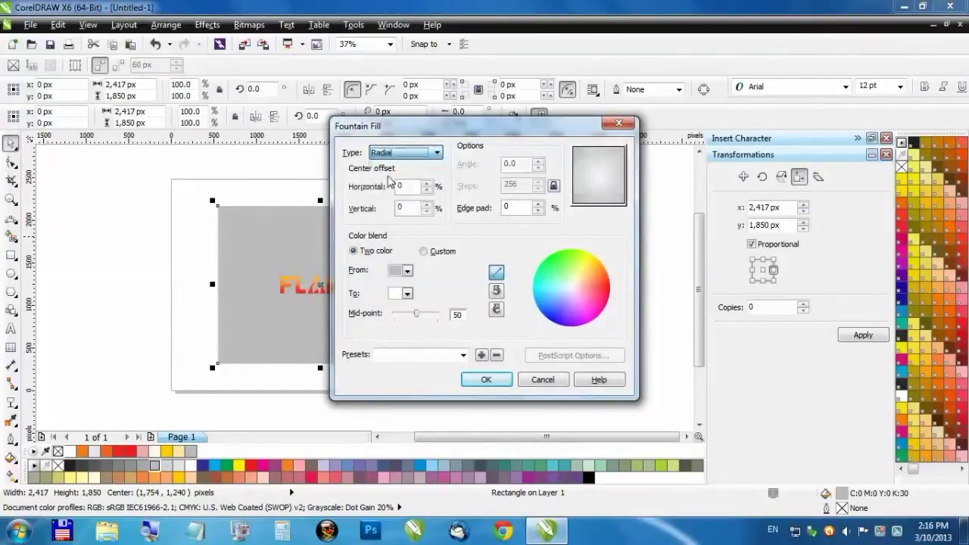
{"action": "left_click", "coordinate": [424, 252]}
{"action": "left_click_drag", "start_coordinate": [504, 129], "coordinate": [645, 142]}
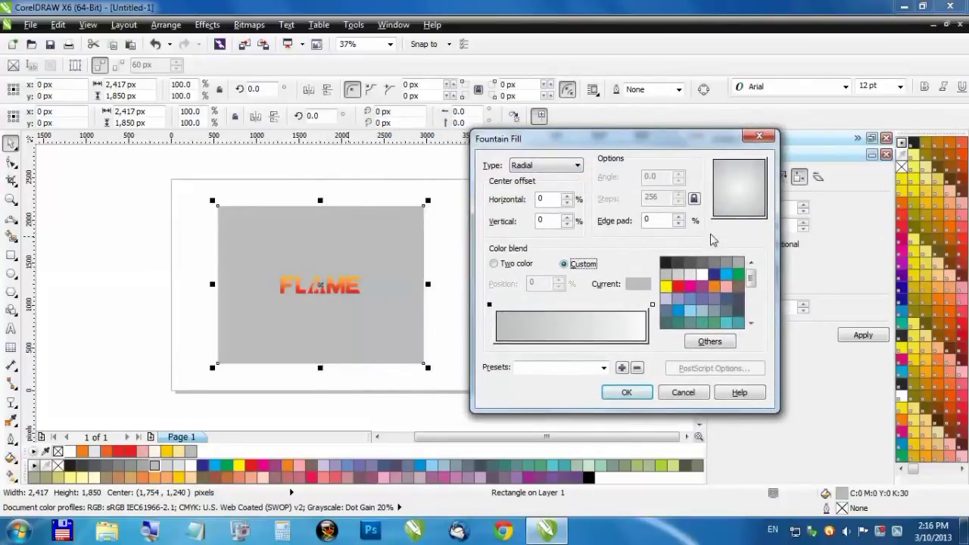
{"action": "double_click", "coordinate": [639, 306]}
{"action": "mouse_move", "coordinate": [639, 305]}
{"action": "left_mouse_down"}
{"action": "mouse_move", "coordinate": [543, 306]}
{"action": "mouse_move", "coordinate": [583, 312]}
{"action": "mouse_move", "coordinate": [542, 318]}
{"action": "left_mouse_up"}
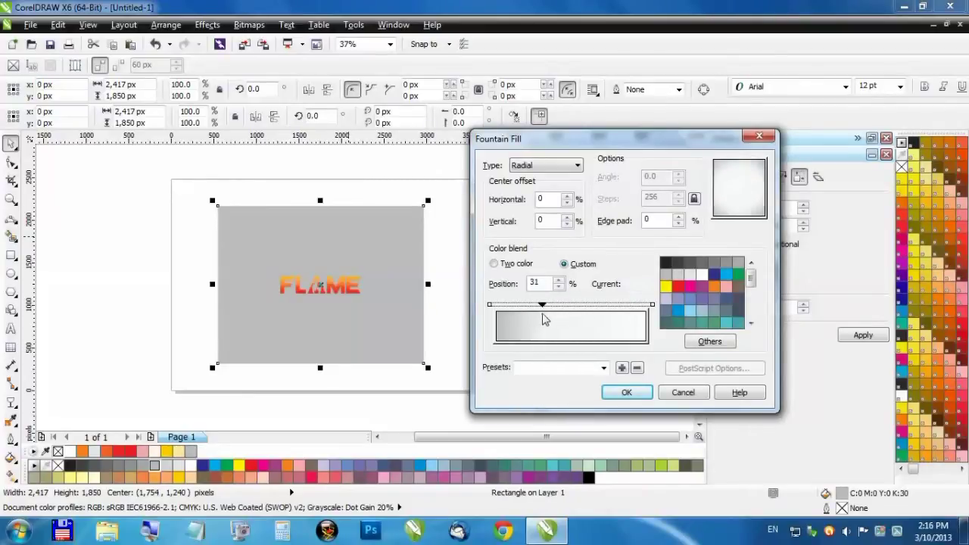
Offset the radial fill's center by about -5% horizontally and -40% vertically, apply it to the rectangle and deselect
{"action": "left_click_drag", "start_coordinate": [738, 189], "coordinate": [739, 220]}
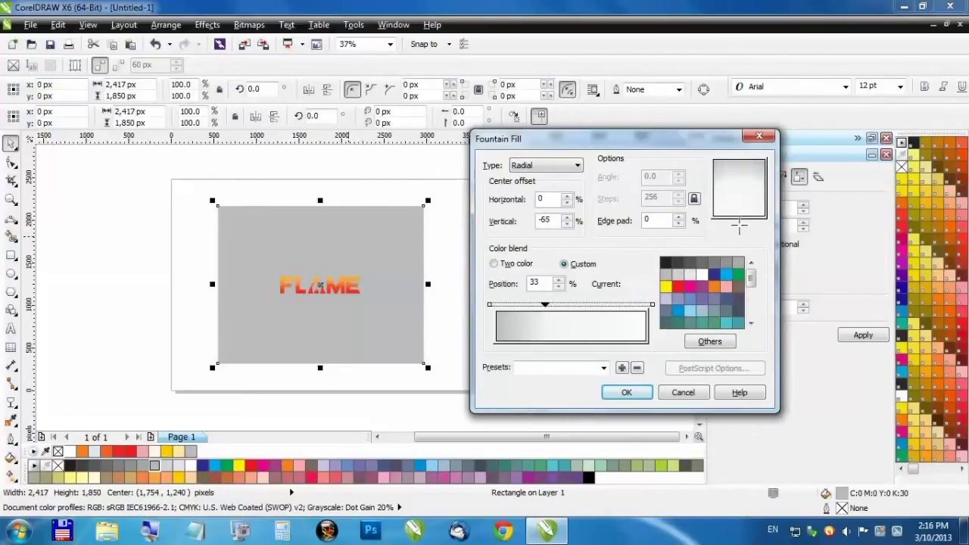
{"action": "left_click_drag", "start_coordinate": [742, 186], "coordinate": [736, 211]}
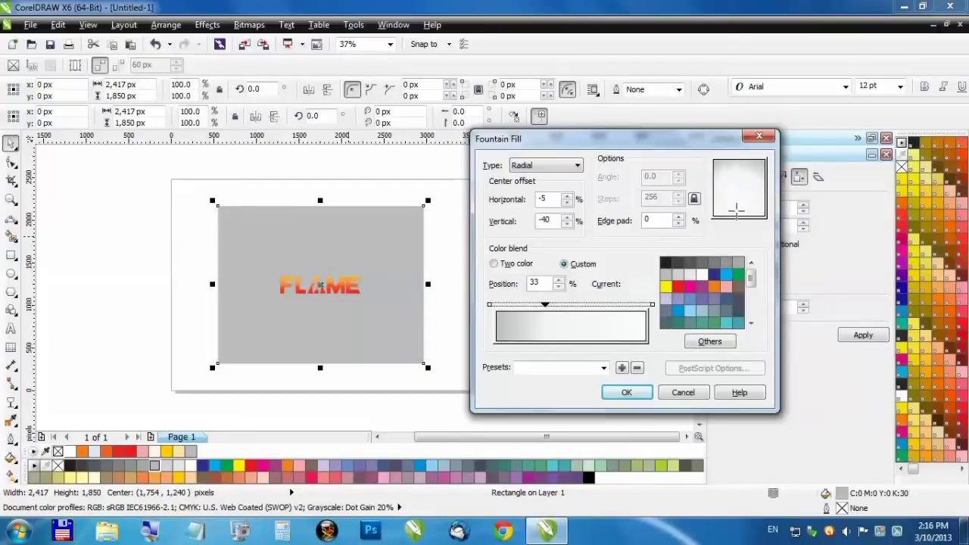
{"action": "left_click", "coordinate": [626, 393]}
{"action": "right_click", "coordinate": [416, 240]}
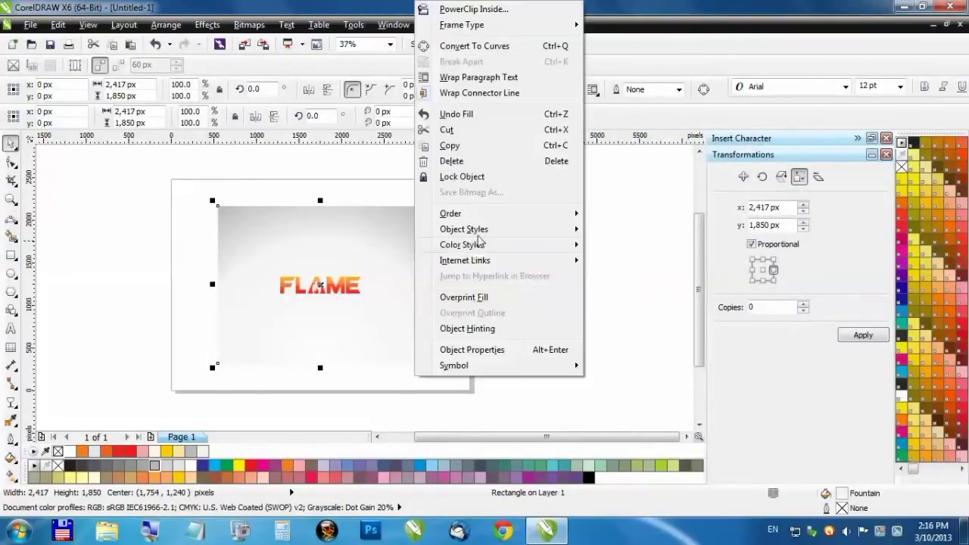
{"action": "left_click", "coordinate": [469, 116]}
{"action": "left_click", "coordinate": [559, 307]}
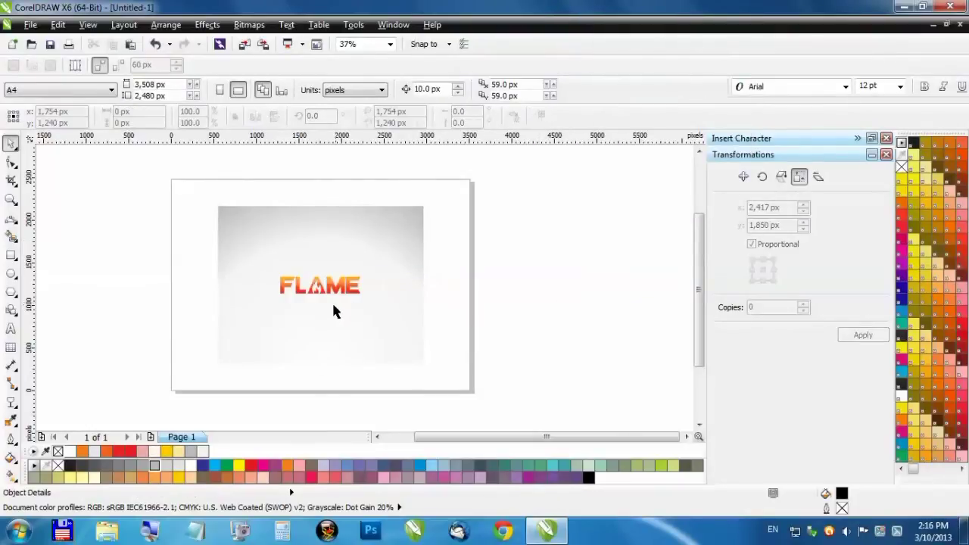
Group the gradient wordmark together with its glossy overlay
{"action": "scroll", "coordinate": [333, 304], "scroll_direction": "up", "scroll_amount": 1}
{"action": "left_click_drag", "start_coordinate": [585, 219], "coordinate": [124, 329]}
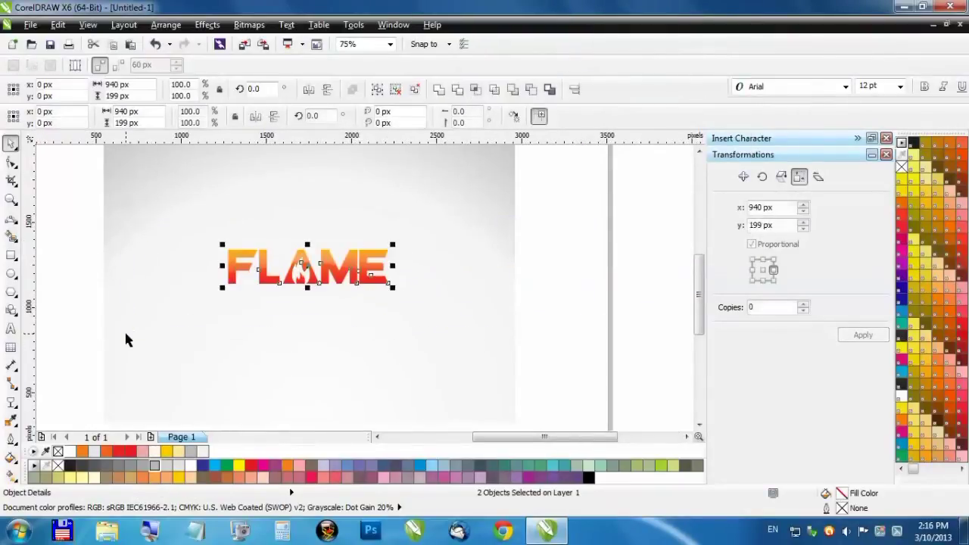
{"action": "left_click", "coordinate": [375, 97]}
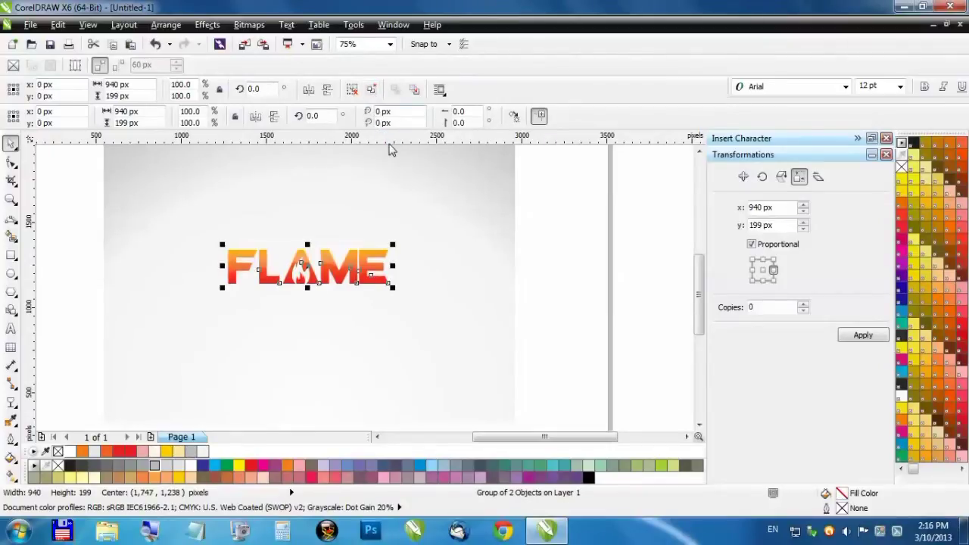
Place a black (K:100) copy of the grouped wordmark behind the original, offset 10 px down and 10 px to the right
{"action": "left_click", "coordinate": [71, 467]}
{"action": "key", "text": "ctrl+z"}
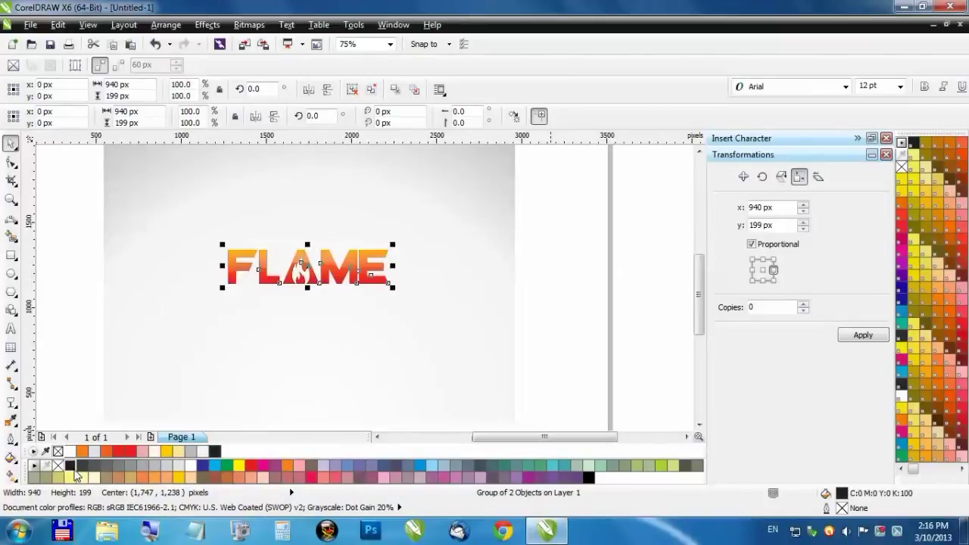
{"action": "key", "text": "Down"}
{"action": "key", "text": "Right"}
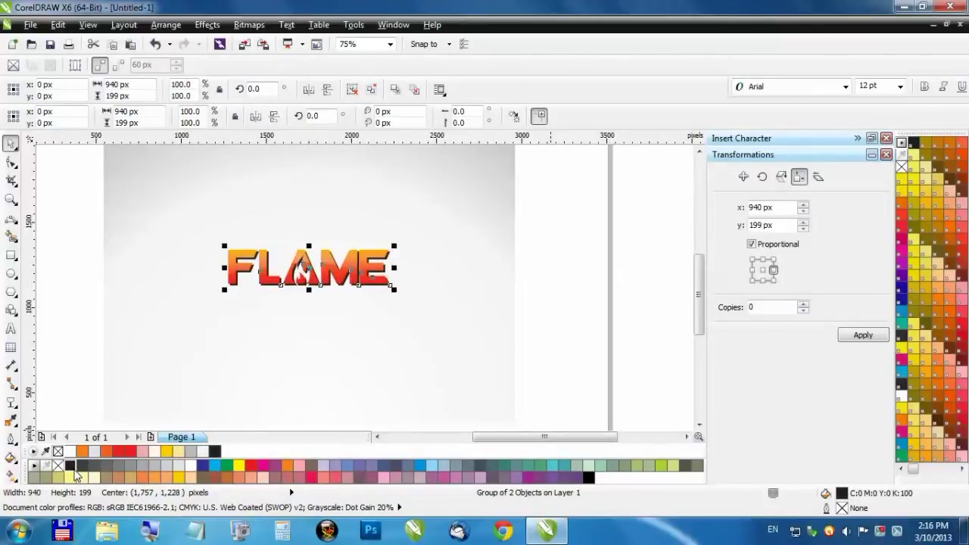
{"action": "scroll", "coordinate": [301, 267], "scroll_direction": "up", "scroll_amount": 2}
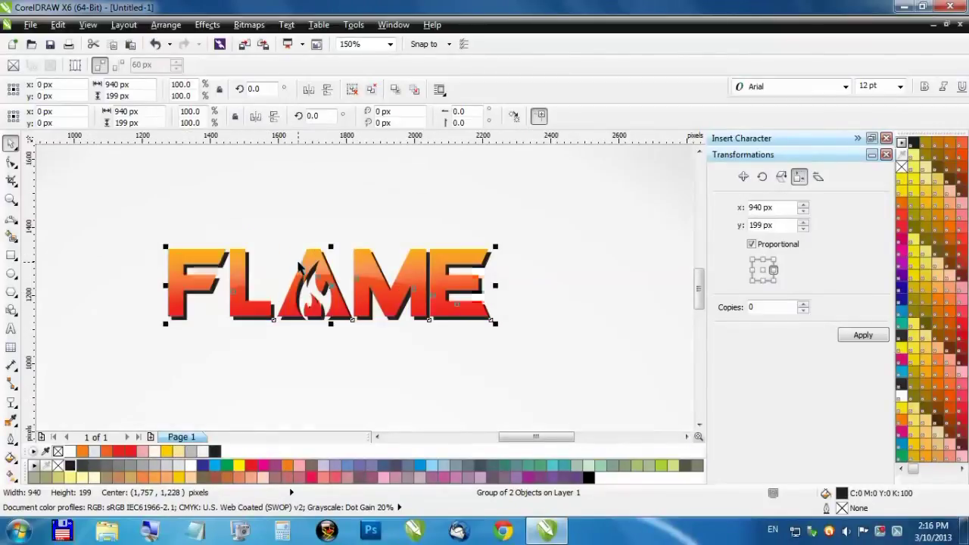
{"action": "scroll", "coordinate": [376, 301], "scroll_direction": "up", "scroll_amount": 2}
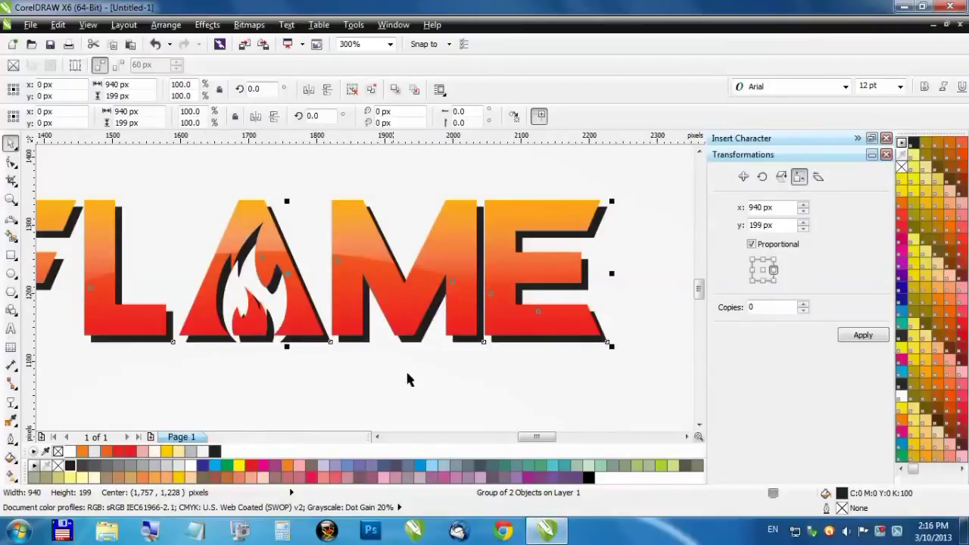
Fill the shadow copy with C:100 M:100 Y:100 K:100 and move it about 3 px left and 4 px up toward the letters
{"action": "left_click", "coordinate": [593, 480]}
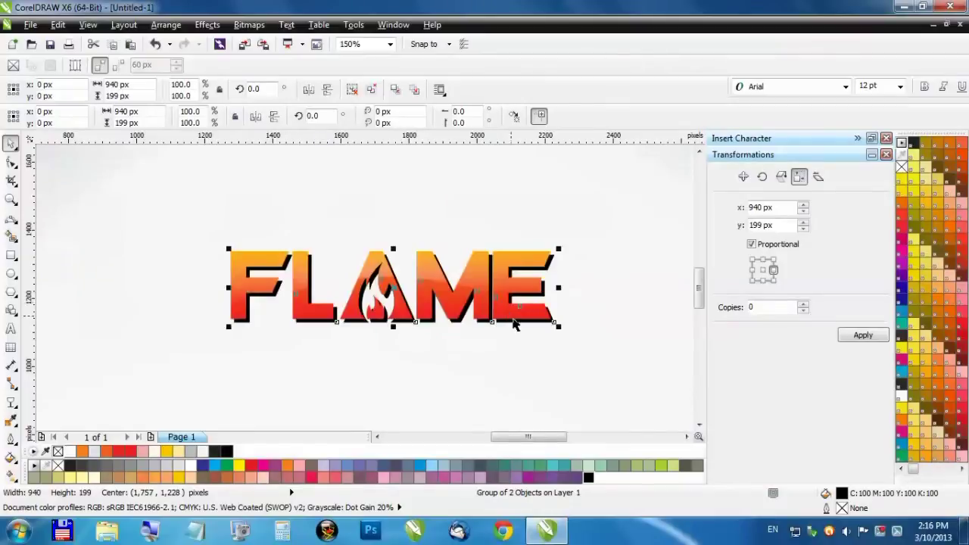
{"action": "scroll", "coordinate": [513, 324], "scroll_direction": "up", "scroll_amount": 3}
{"action": "left_click_drag", "start_coordinate": [630, 308], "coordinate": [604, 306]}
{"action": "scroll", "coordinate": [606, 309], "scroll_direction": "down", "scroll_amount": 4}
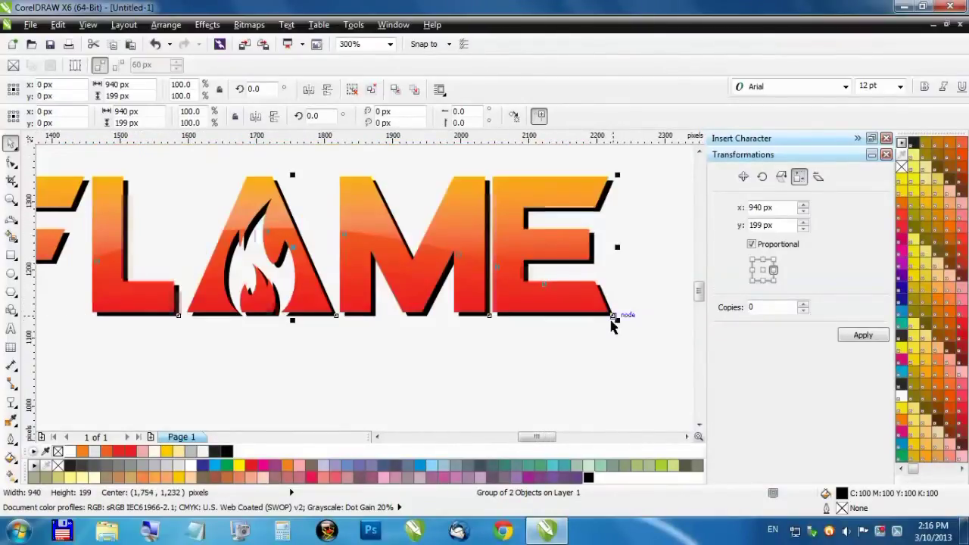
{"action": "scroll", "coordinate": [613, 324], "scroll_direction": "down", "scroll_amount": 2}
{"action": "left_click", "coordinate": [217, 277]}
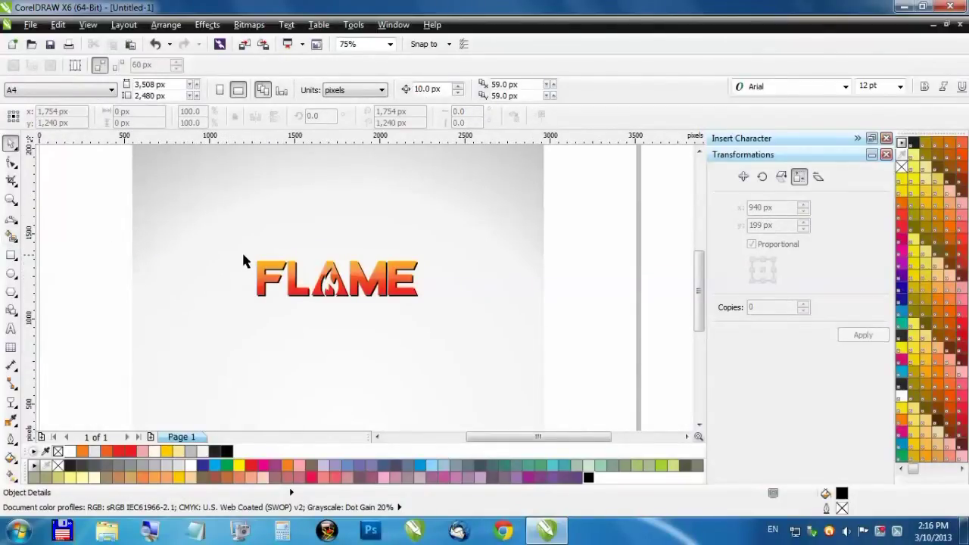
Skew a C:100 M:100 Y:100 K:100 copy of the wordmark rightward behind the letters to about 1,496 px wide and flatten it to about 101 px high
{"action": "left_click", "coordinate": [275, 270]}
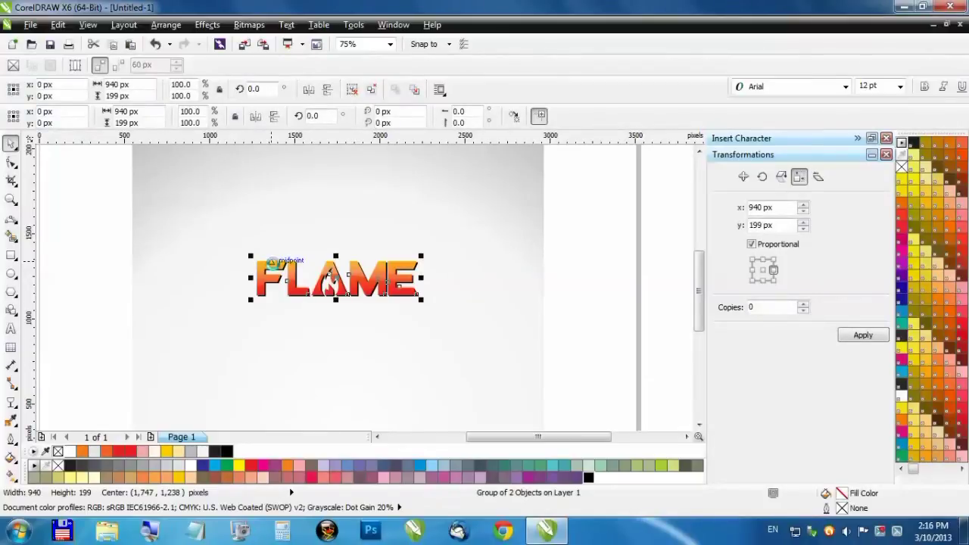
{"action": "scroll", "coordinate": [352, 267], "scroll_direction": "up", "scroll_amount": 2}
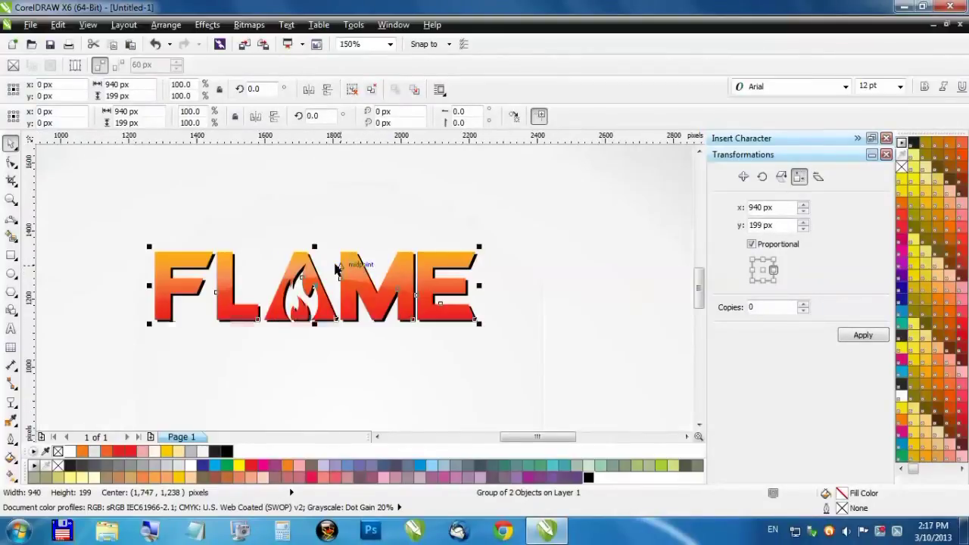
{"action": "left_click", "coordinate": [318, 288]}
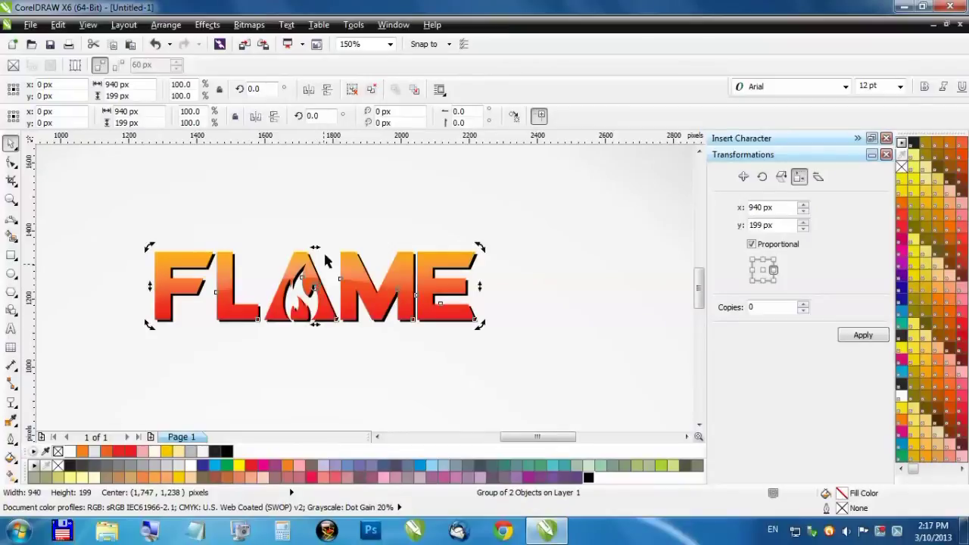
{"action": "left_click_drag", "start_coordinate": [317, 247], "coordinate": [444, 272]}
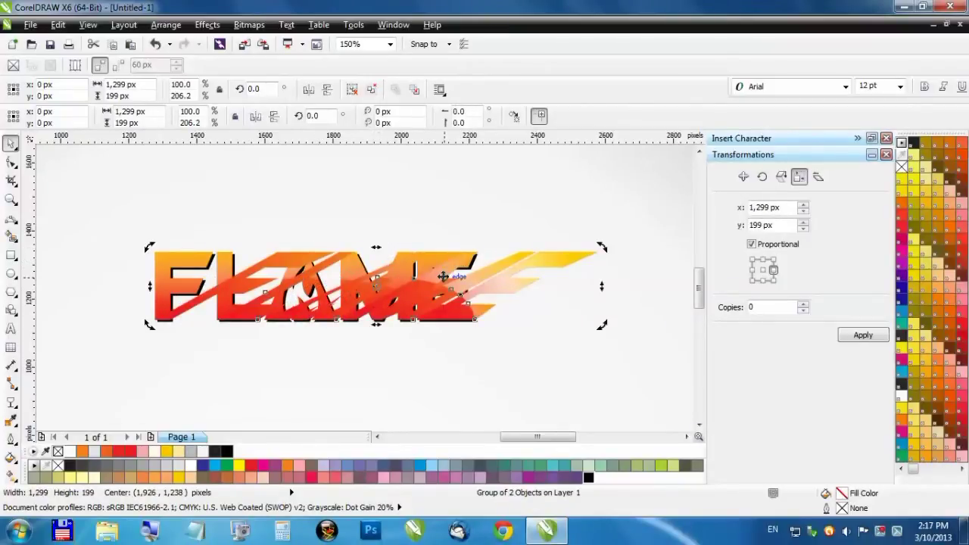
{"action": "left_click", "coordinate": [589, 478]}
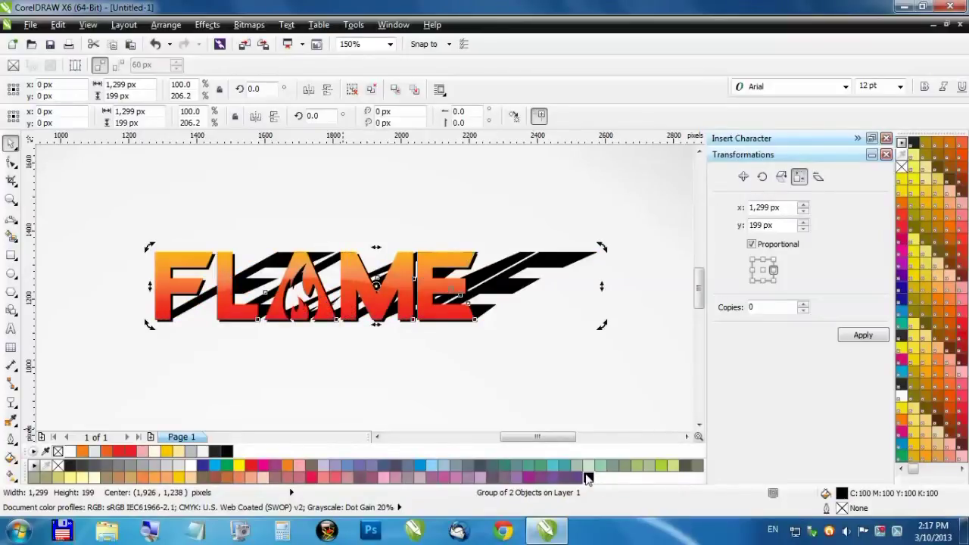
{"action": "left_click_drag", "start_coordinate": [376, 248], "coordinate": [445, 250]}
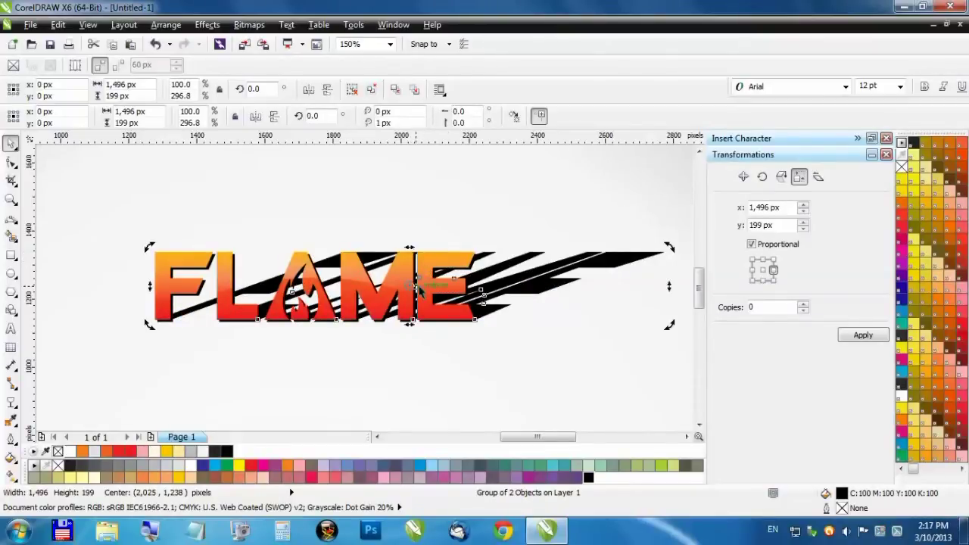
{"action": "left_click_drag", "start_coordinate": [409, 247], "coordinate": [412, 287]}
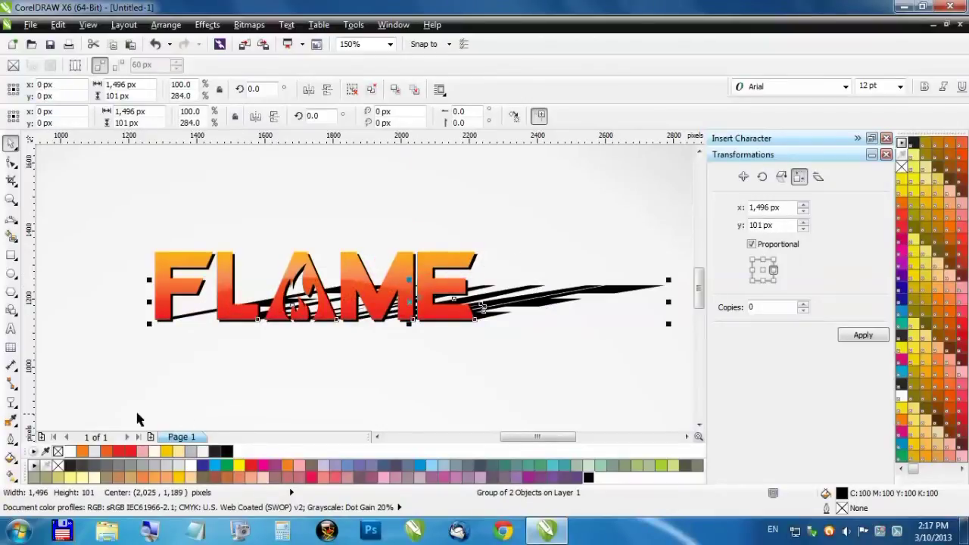
Try a near-vertical linear transparency on the skewed shadow copy and delete that copy
{"action": "left_click", "coordinate": [12, 403]}
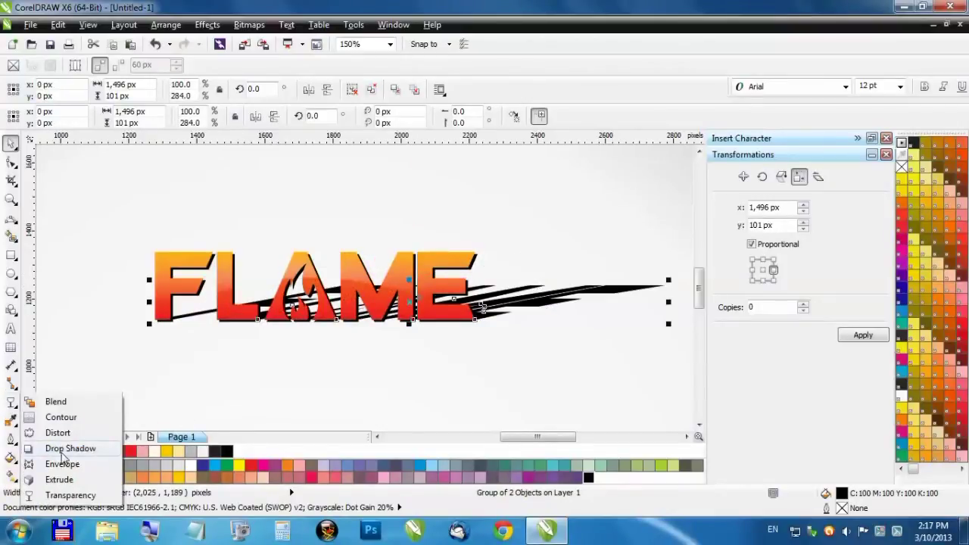
{"action": "left_click", "coordinate": [65, 496]}
{"action": "left_click_drag", "start_coordinate": [384, 244], "coordinate": [340, 324]}
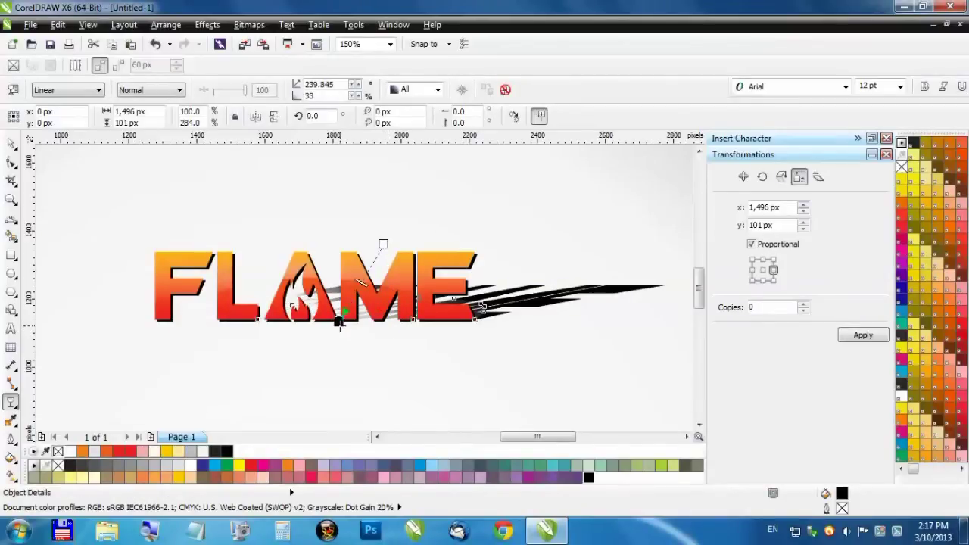
{"action": "left_click_drag", "start_coordinate": [509, 257], "coordinate": [394, 327]}
{"action": "left_click_drag", "start_coordinate": [411, 176], "coordinate": [416, 330]}
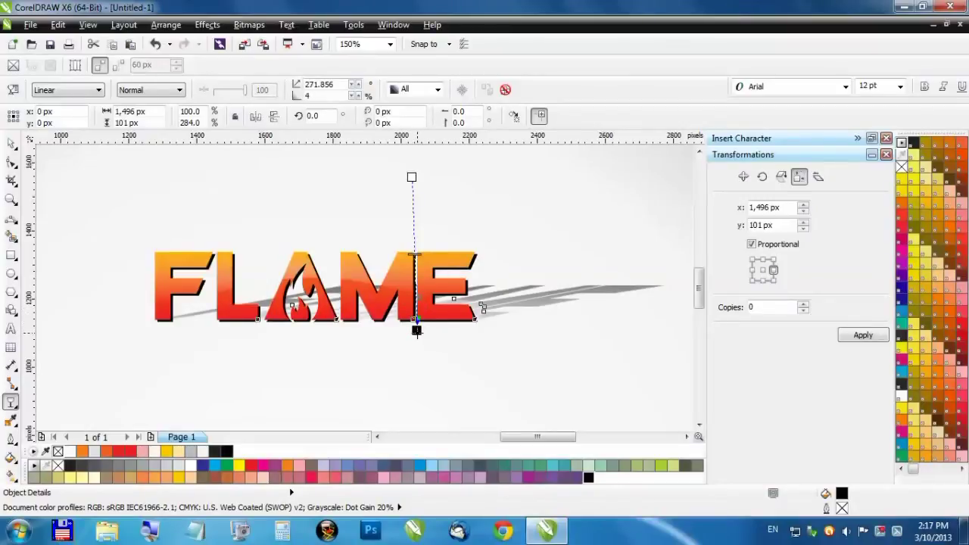
{"action": "left_click", "coordinate": [11, 144]}
{"action": "key", "text": "Escape"}
{"action": "scroll", "coordinate": [325, 334], "scroll_direction": "down", "scroll_amount": 2}
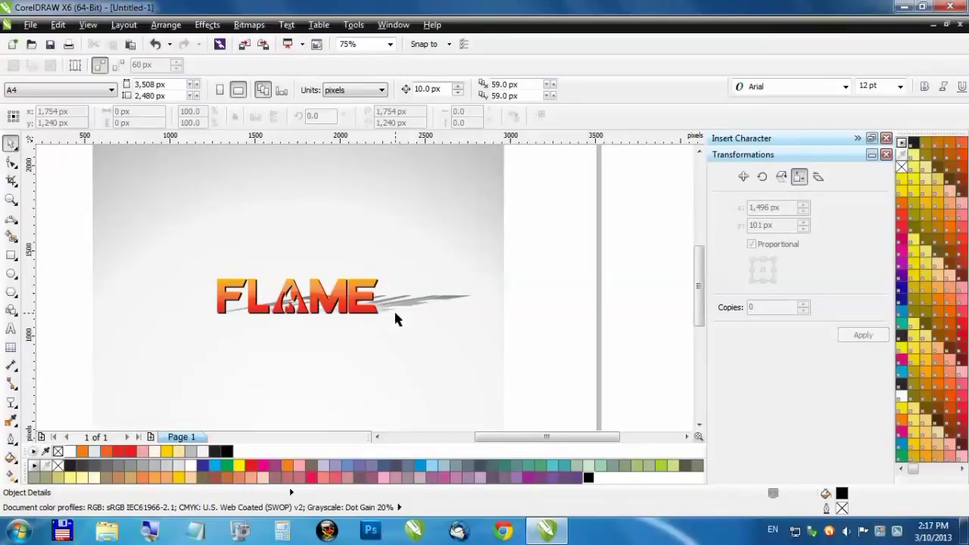
{"action": "left_click", "coordinate": [413, 302]}
{"action": "left_click", "coordinate": [340, 319]}
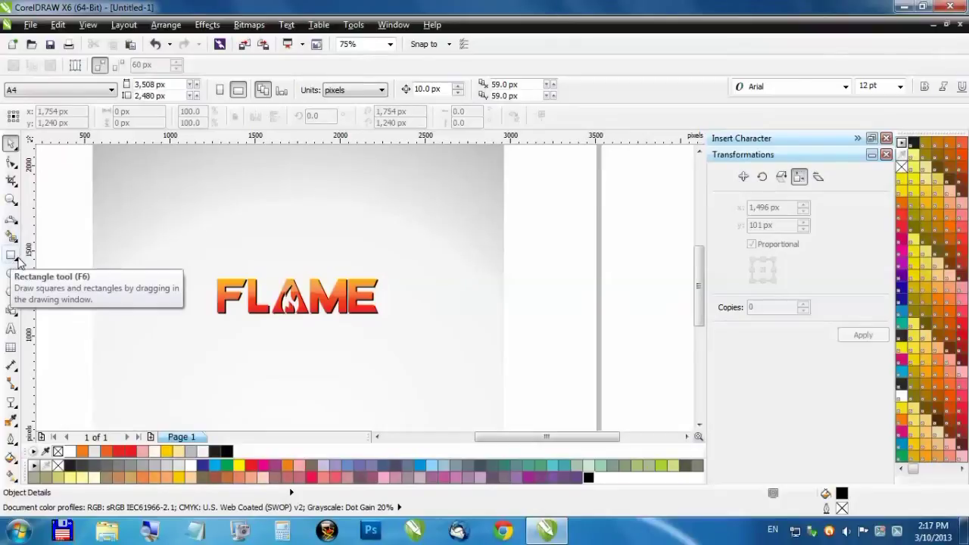
Draw a flat black ellipse about 1,075 px wide and 31 px high, centered horizontally on the page just below the wordmark
{"action": "left_click", "coordinate": [12, 274]}
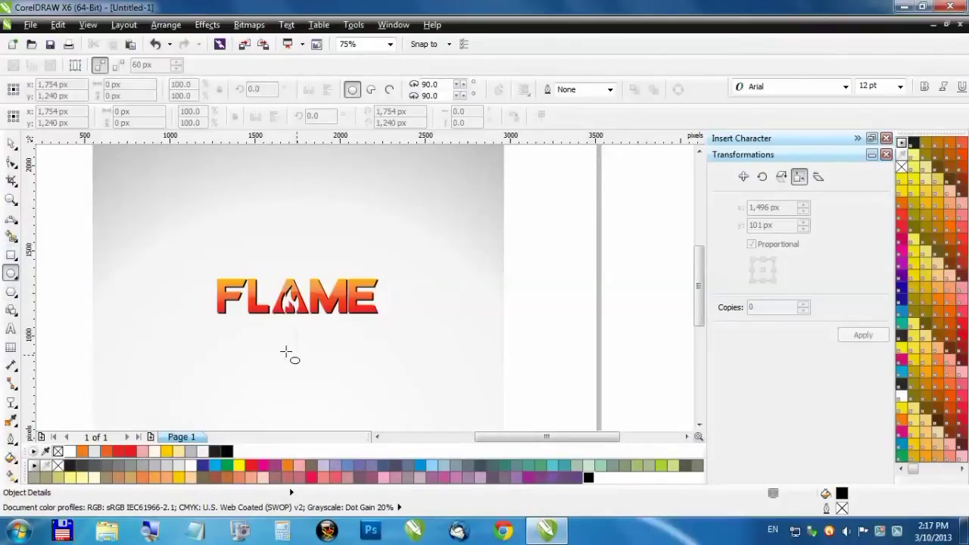
{"action": "scroll", "coordinate": [209, 320], "scroll_direction": "up", "scroll_amount": 2}
{"action": "left_click_drag", "start_coordinate": [218, 311], "coordinate": [588, 316]}
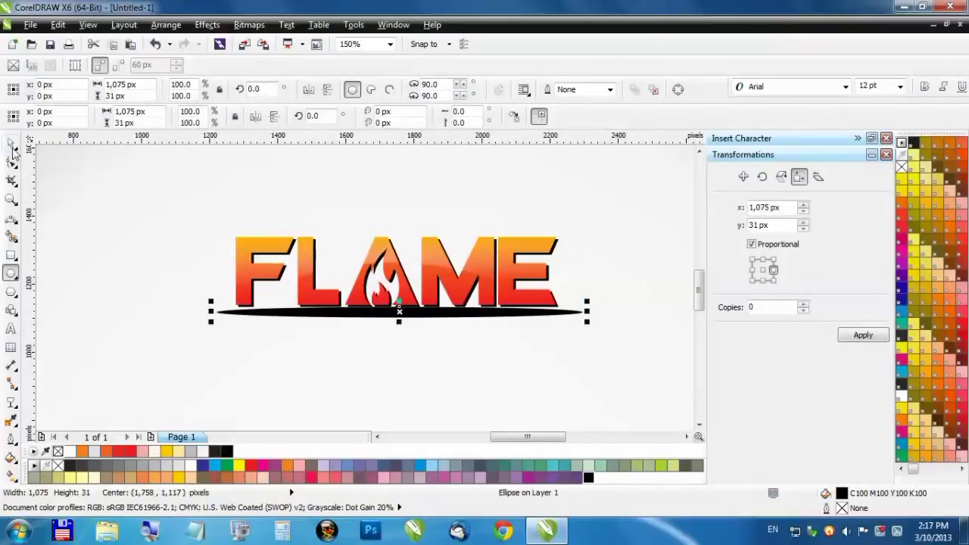
{"action": "key", "text": "p"}
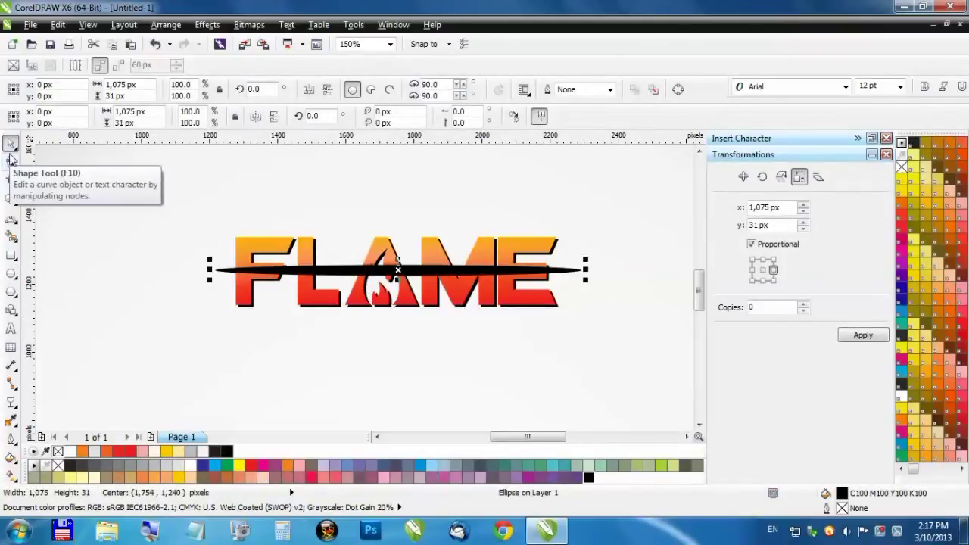
{"action": "key", "text": "ctrl+z"}
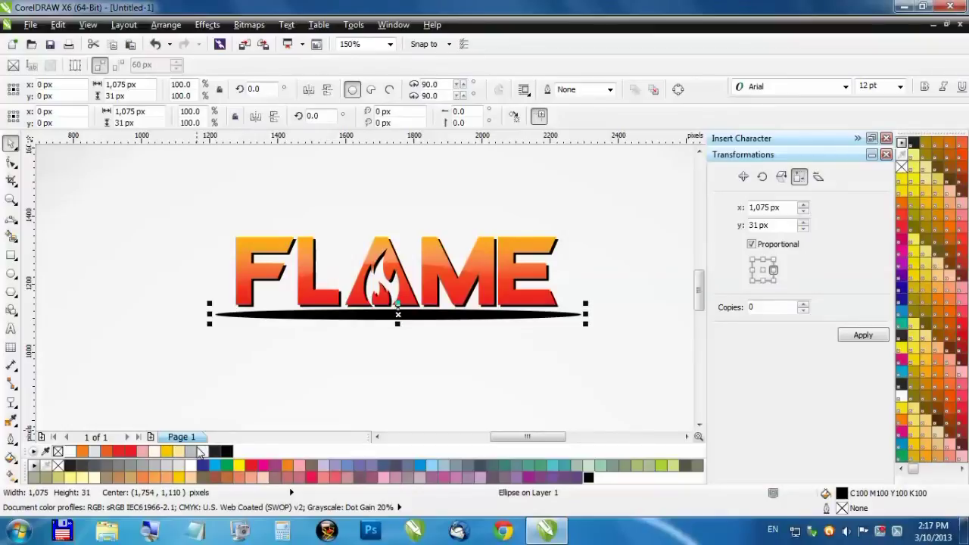
Fill the ellipse with C:0 M:0 Y:0 K:70 and convert it to a 300 dpi RGB bitmap with a transparent background
{"action": "scroll", "coordinate": [395, 312], "scroll_direction": "up", "scroll_amount": 1}
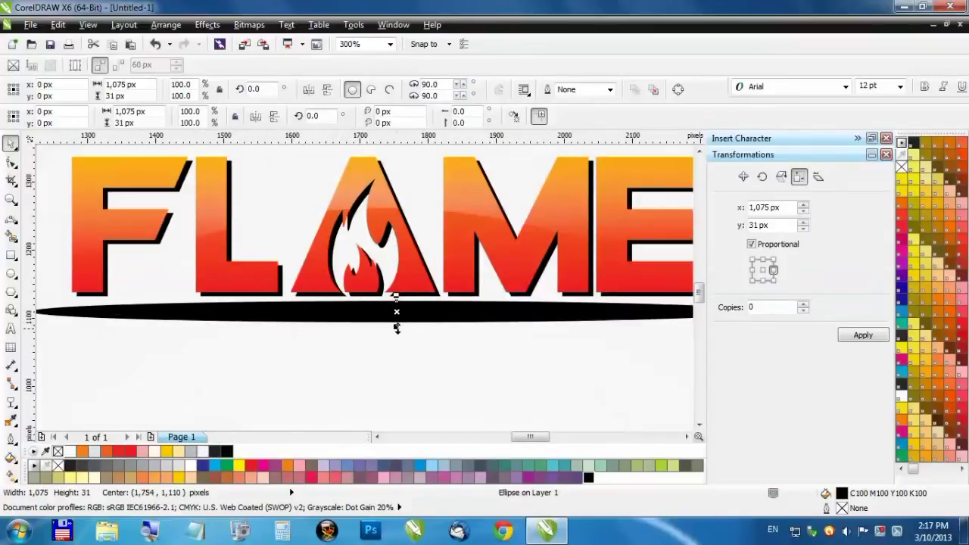
{"action": "left_click_drag", "start_coordinate": [396, 327], "coordinate": [397, 327]}
{"action": "left_click", "coordinate": [106, 466]}
{"action": "scroll", "coordinate": [377, 324], "scroll_direction": "down", "scroll_amount": 1}
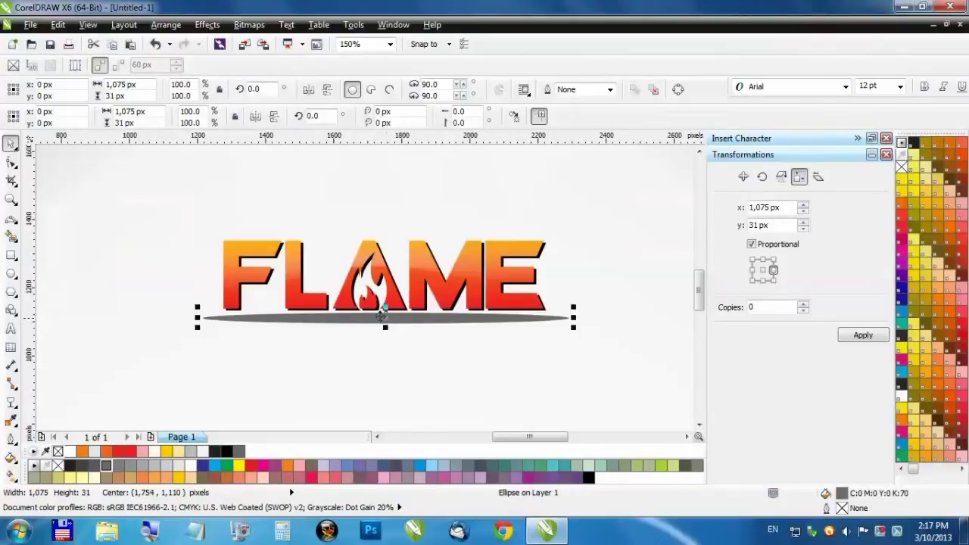
{"action": "left_click", "coordinate": [249, 24]}
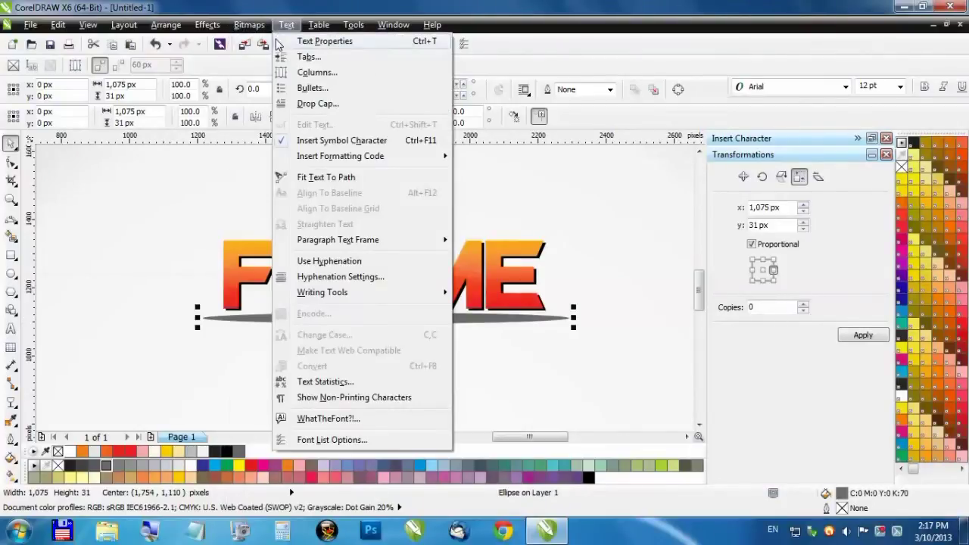
{"action": "left_click", "coordinate": [288, 41]}
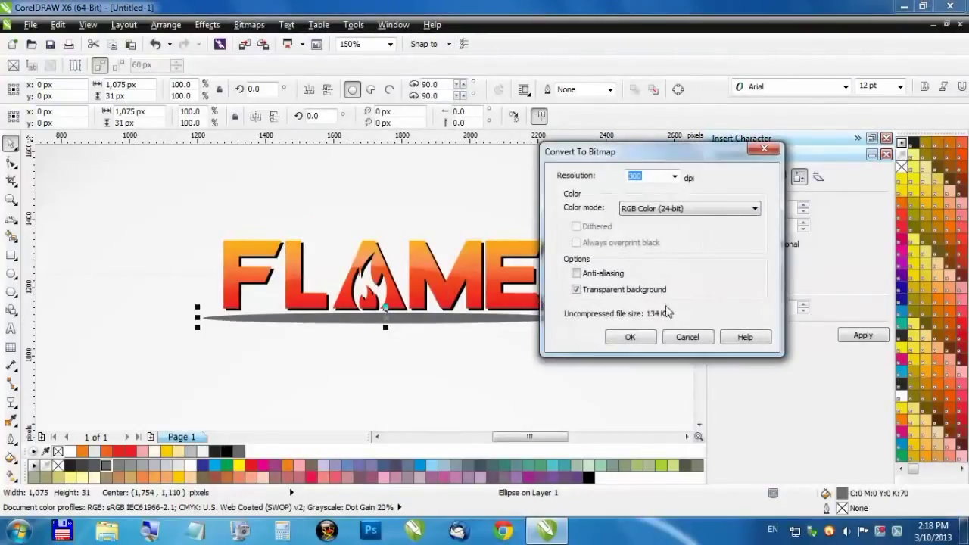
{"action": "left_click", "coordinate": [636, 341]}
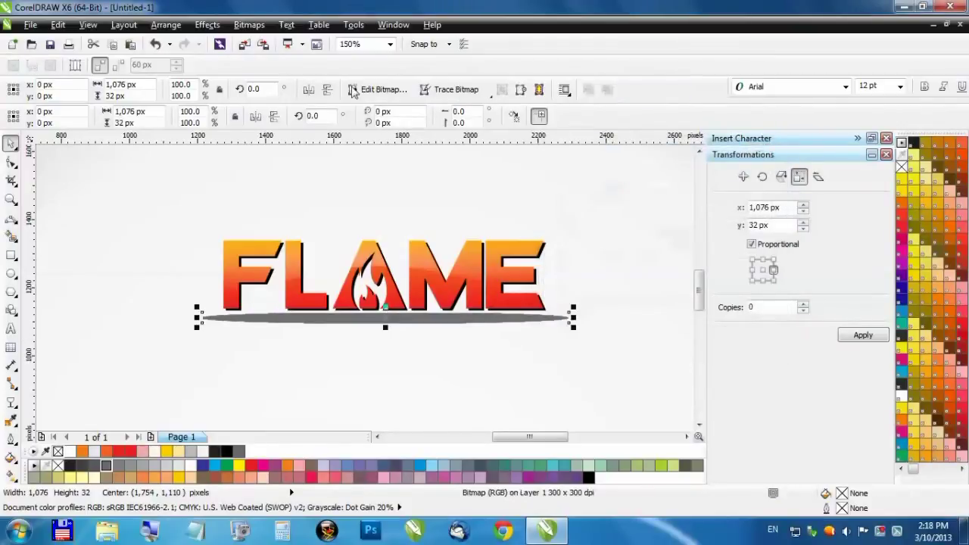
Apply a Gaussian Blur with a 6.0 px radius to the ellipse bitmap and deselect it
{"action": "left_click", "coordinate": [248, 25]}
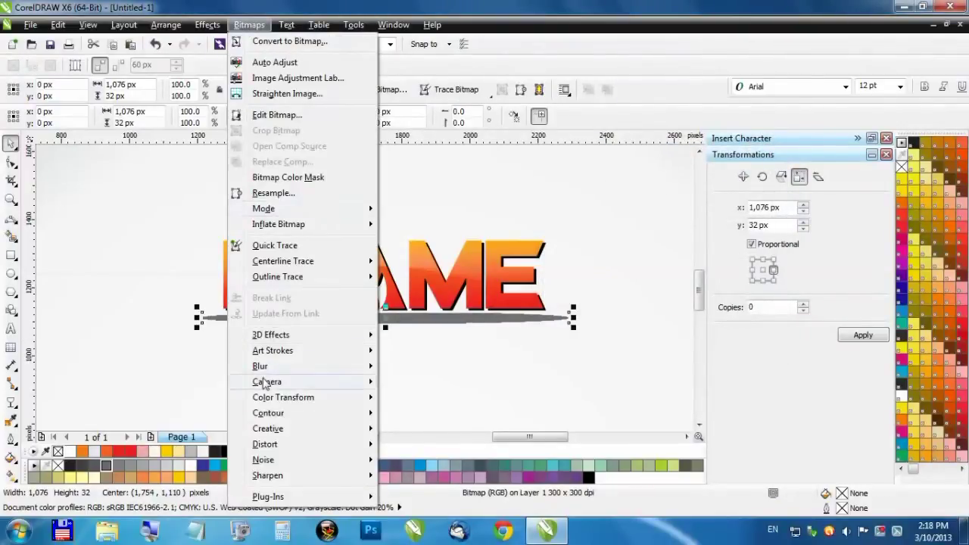
{"action": "mouse_move", "coordinate": [326, 366]}
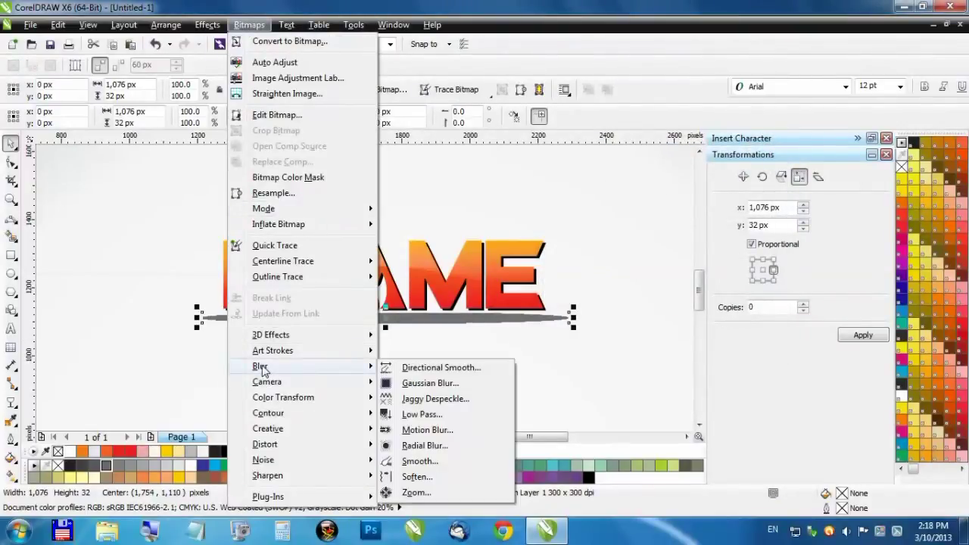
{"action": "left_click", "coordinate": [413, 384]}
{"action": "left_click_drag", "start_coordinate": [457, 207], "coordinate": [578, 172]}
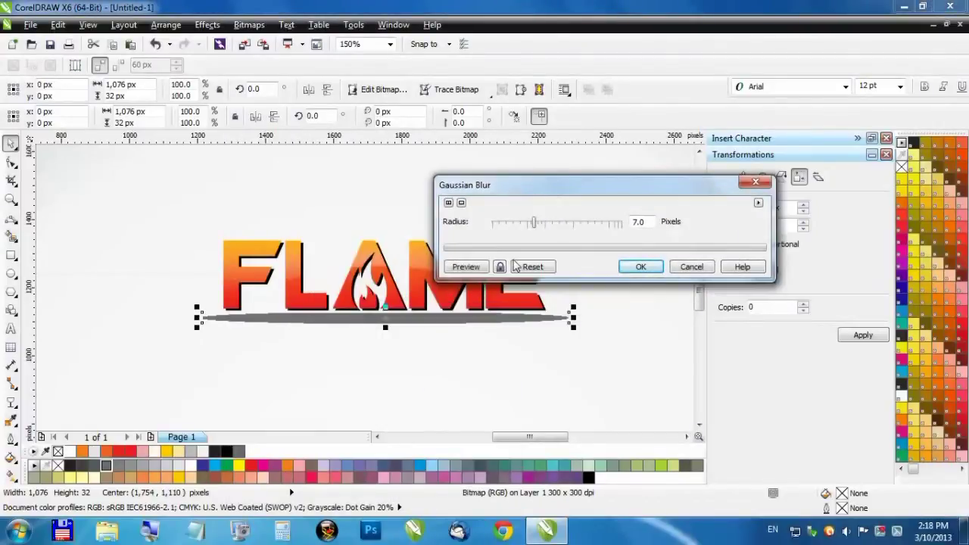
{"action": "left_click", "coordinate": [462, 268]}
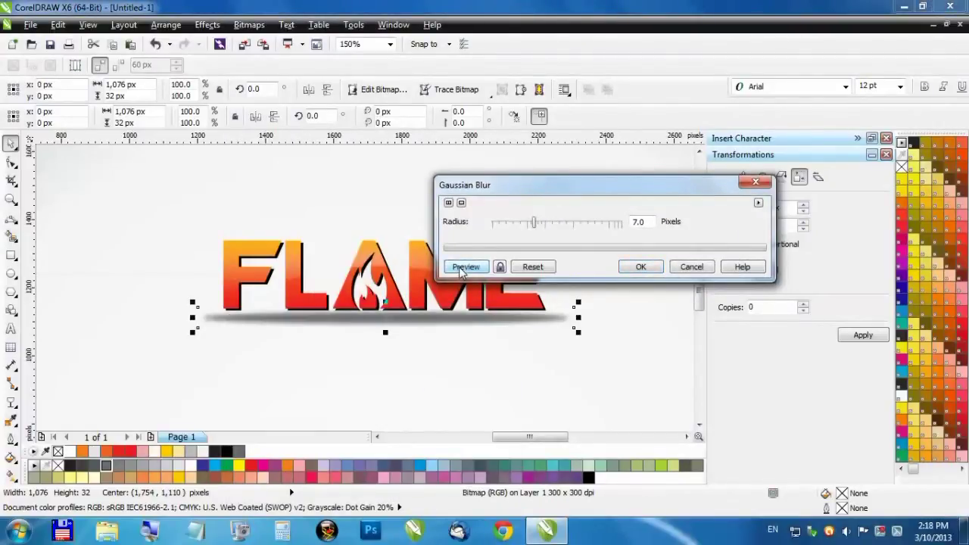
{"action": "left_click_drag", "start_coordinate": [534, 222], "coordinate": [521, 222]}
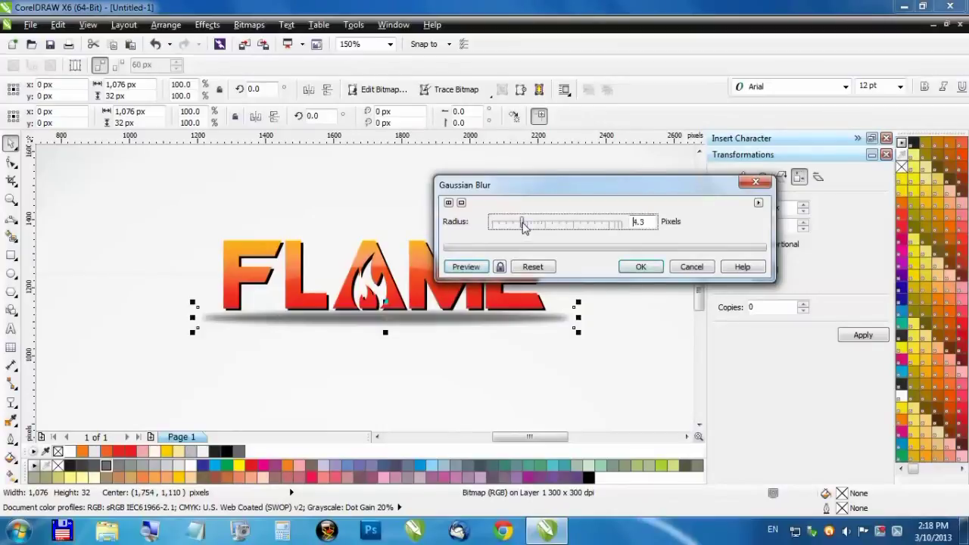
{"action": "left_click", "coordinate": [471, 271]}
{"action": "left_click_drag", "start_coordinate": [522, 223], "coordinate": [528, 223]}
{"action": "left_click", "coordinate": [462, 270]}
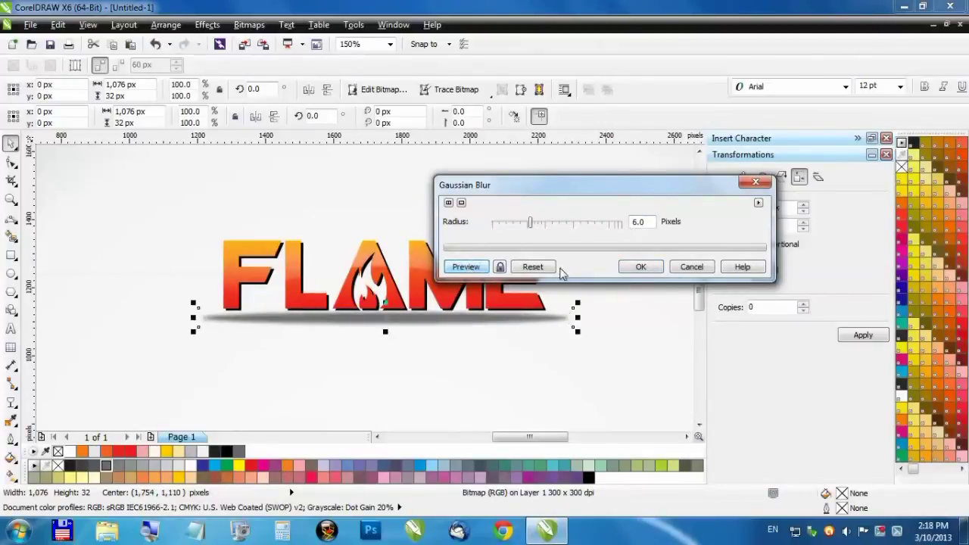
{"action": "left_click", "coordinate": [640, 267]}
{"action": "left_click", "coordinate": [479, 371]}
{"action": "scroll", "coordinate": [385, 303], "scroll_direction": "down", "scroll_amount": 2}
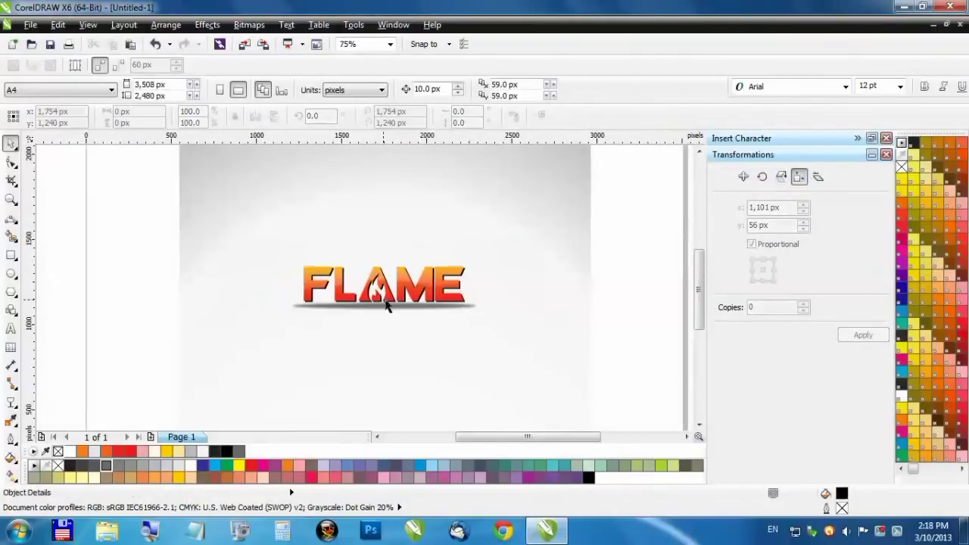
Give the blurred ellipse below the wordmark a radial transparency
{"action": "scroll", "coordinate": [396, 307], "scroll_direction": "up", "scroll_amount": 2}
{"action": "left_click", "coordinate": [396, 316]}
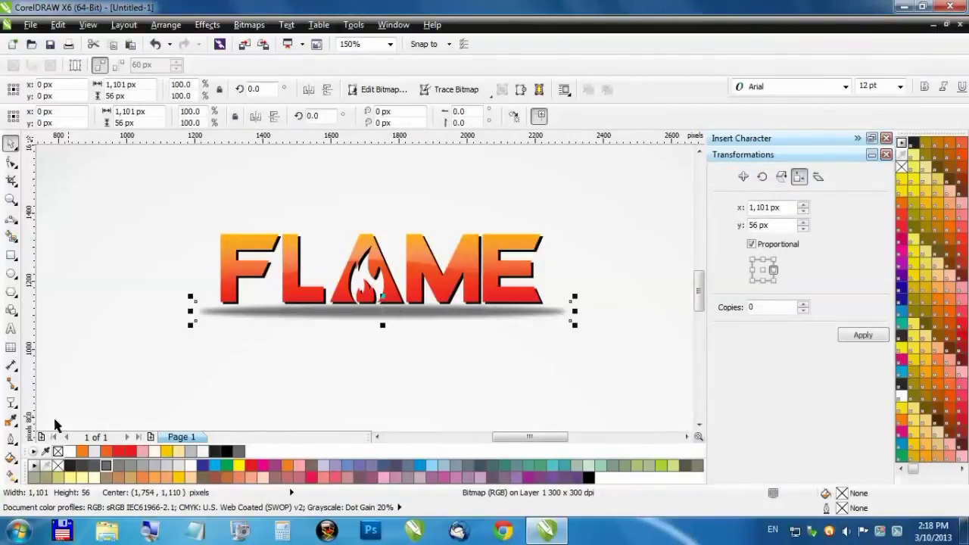
{"action": "left_click", "coordinate": [11, 403]}
{"action": "left_click", "coordinate": [66, 89]}
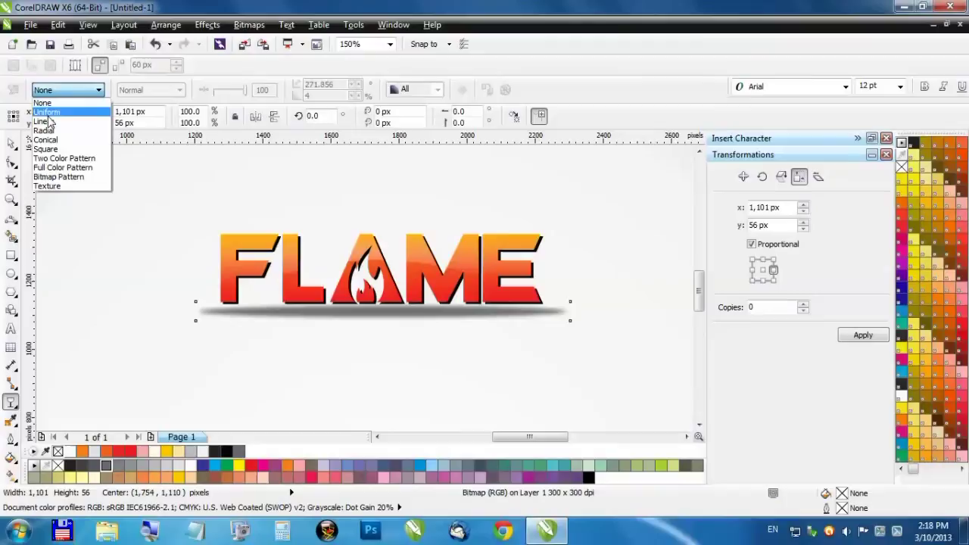
{"action": "left_click", "coordinate": [47, 124]}
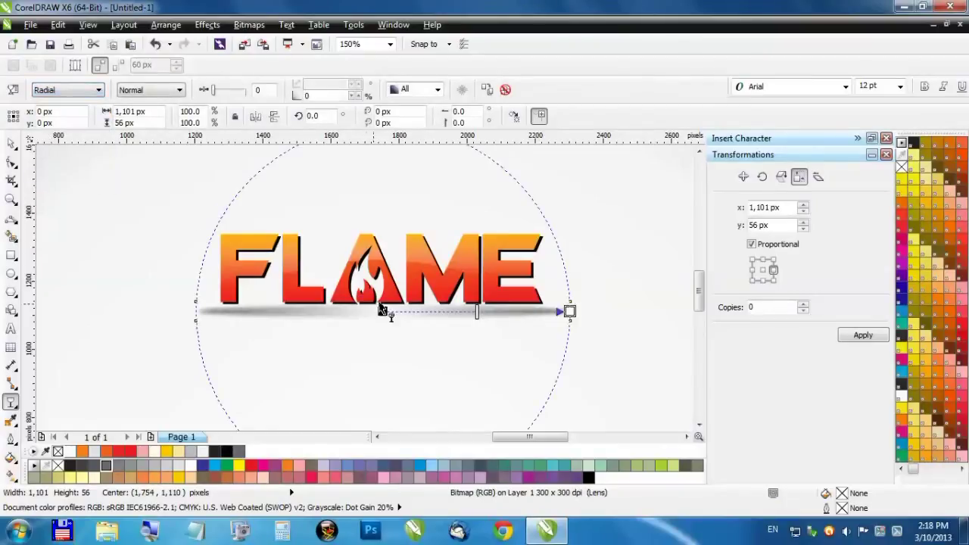
Center the radial transparency just below the middle of the blurred ellipse and shrink its radius so the outer end reaches up into the A
{"action": "left_click_drag", "start_coordinate": [467, 311], "coordinate": [515, 310]}
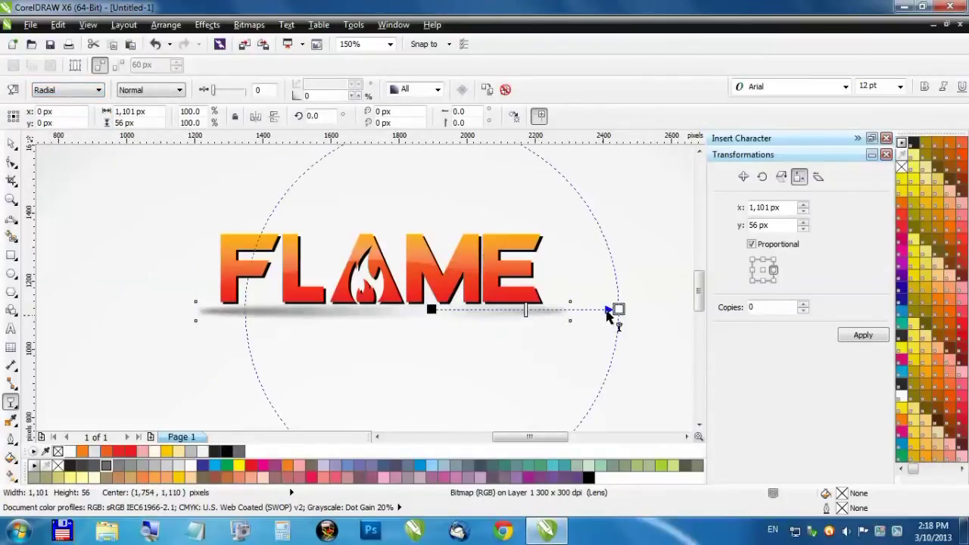
{"action": "left_click_drag", "start_coordinate": [619, 309], "coordinate": [348, 311]}
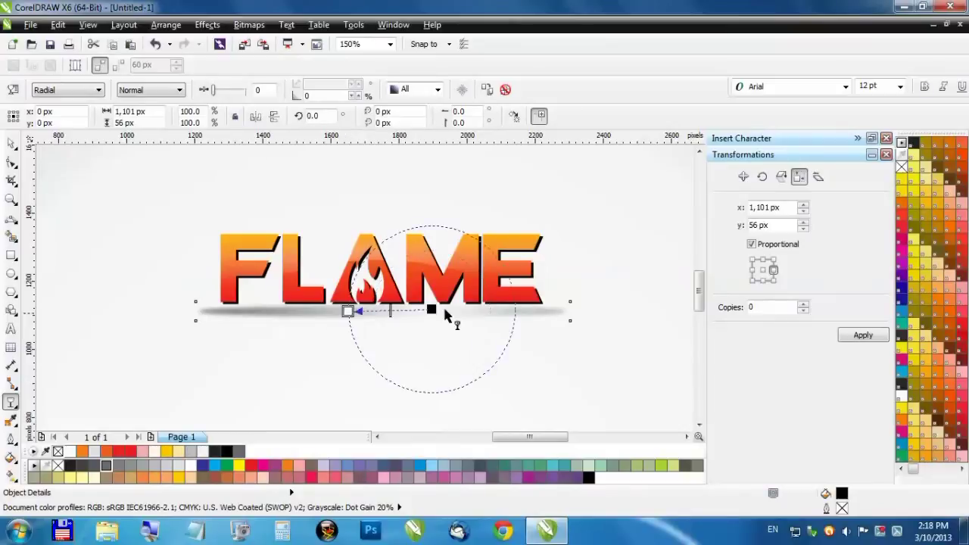
{"action": "left_click_drag", "start_coordinate": [431, 310], "coordinate": [602, 310]}
{"action": "left_click_drag", "start_coordinate": [356, 312], "coordinate": [272, 280]}
{"action": "scroll", "coordinate": [263, 321], "scroll_direction": "down", "scroll_amount": 2}
{"action": "left_click_drag", "start_coordinate": [321, 331], "coordinate": [318, 297]}
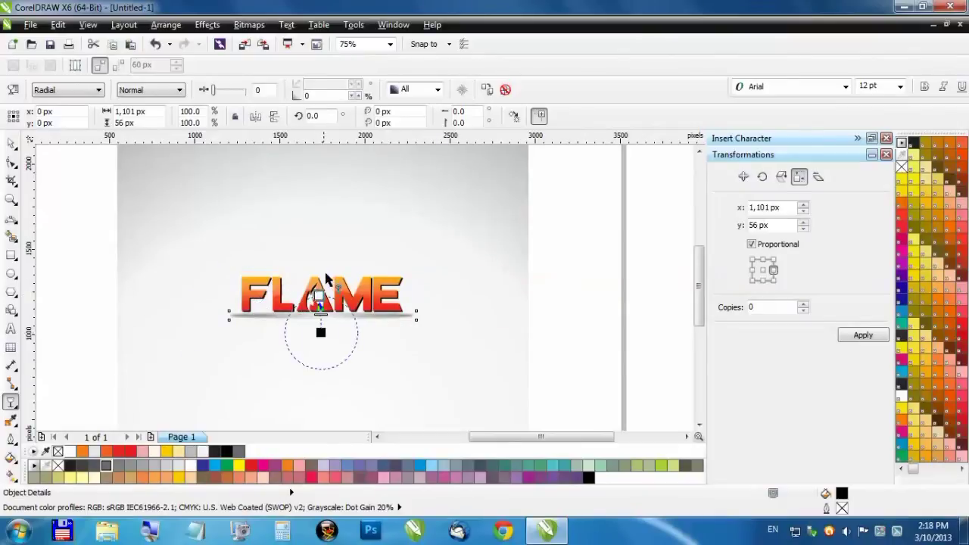
{"action": "scroll", "coordinate": [319, 299], "scroll_direction": "up", "scroll_amount": 2}
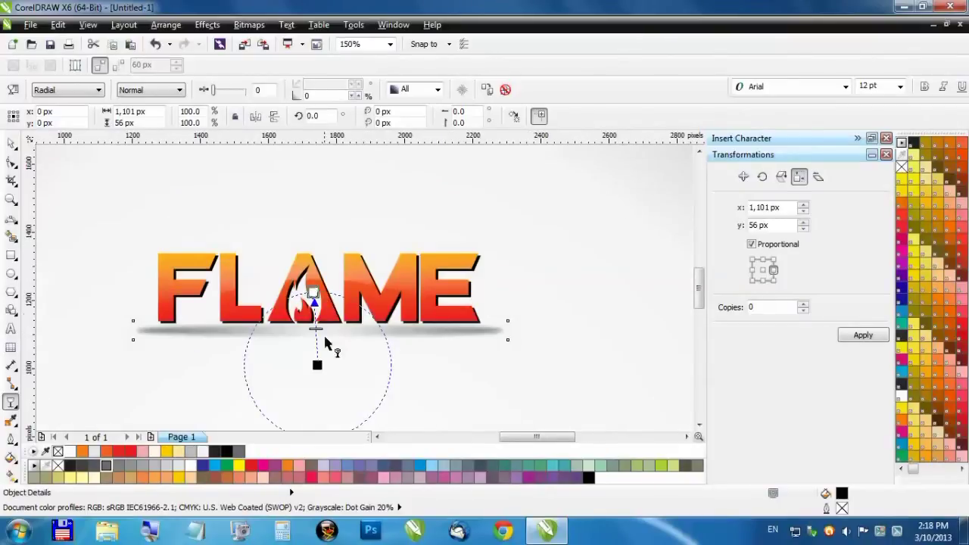
Try repositioning the blurred ellipse's radial transparency, and try a conical transparency with its center shifted up onto the end of the wordmark
{"action": "left_click_drag", "start_coordinate": [315, 292], "coordinate": [331, 339]}
{"action": "left_click_drag", "start_coordinate": [267, 334], "coordinate": [307, 279]}
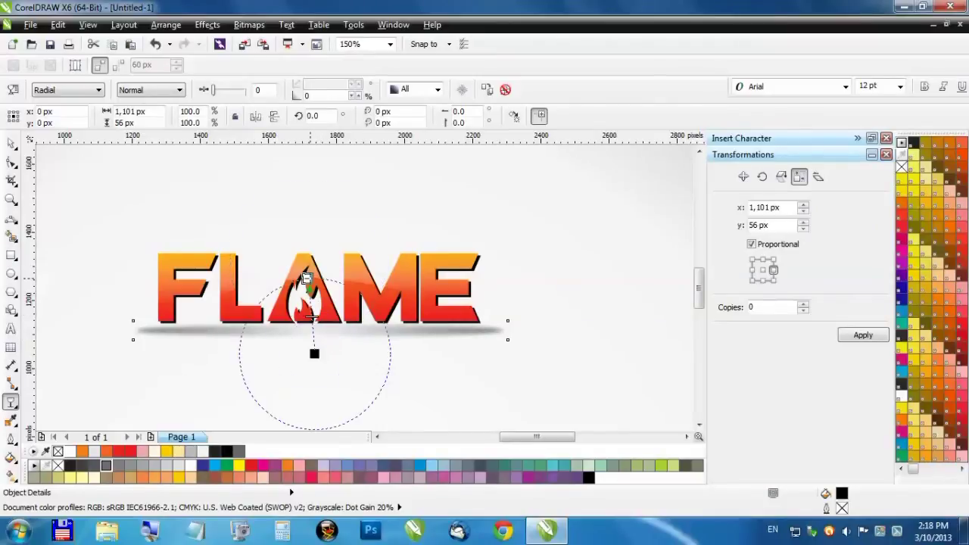
{"action": "left_click", "coordinate": [68, 97]}
{"action": "left_click", "coordinate": [55, 140]}
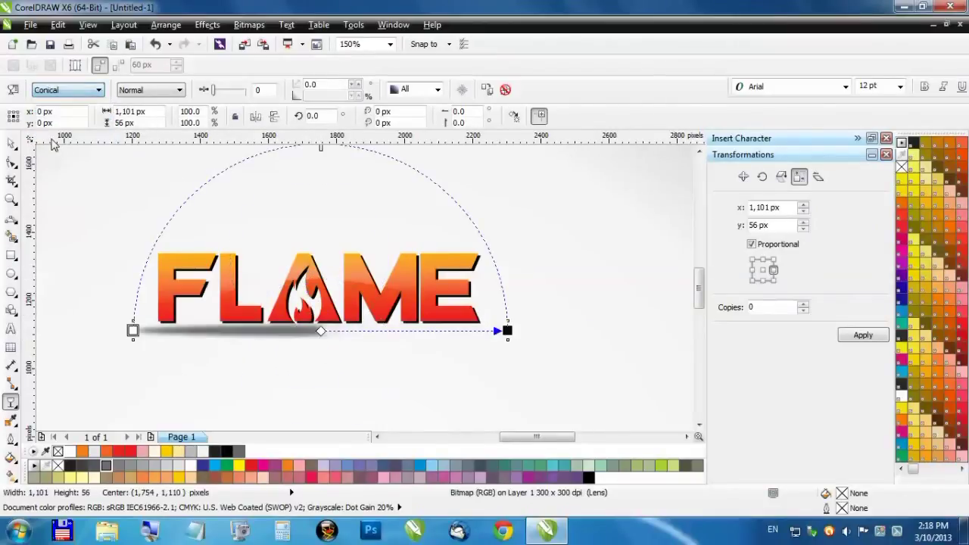
{"action": "left_click_drag", "start_coordinate": [322, 331], "coordinate": [430, 252]}
Give the blurred ellipse a uniform transparency of 50 and flatten it from below to about 36 px high
{"action": "left_click", "coordinate": [76, 91]}
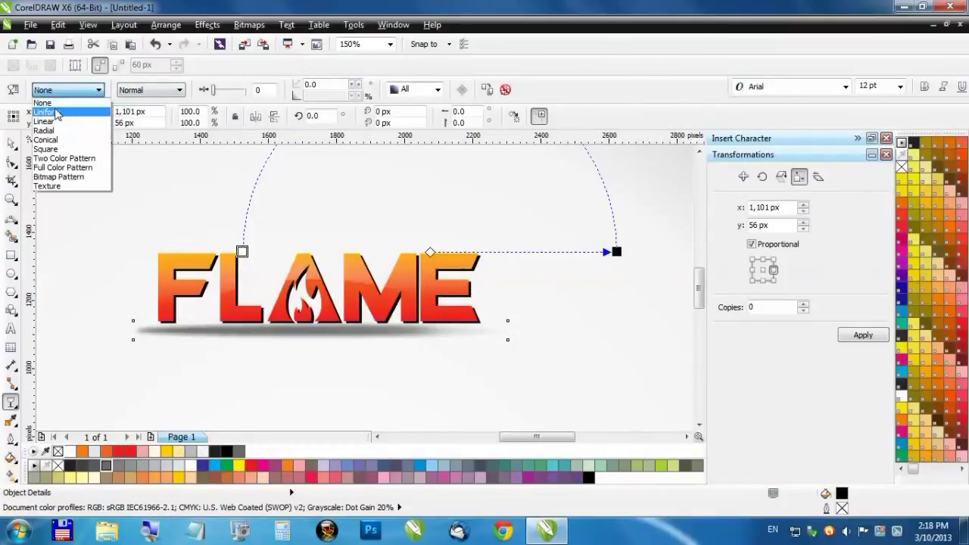
{"action": "left_click", "coordinate": [47, 112]}
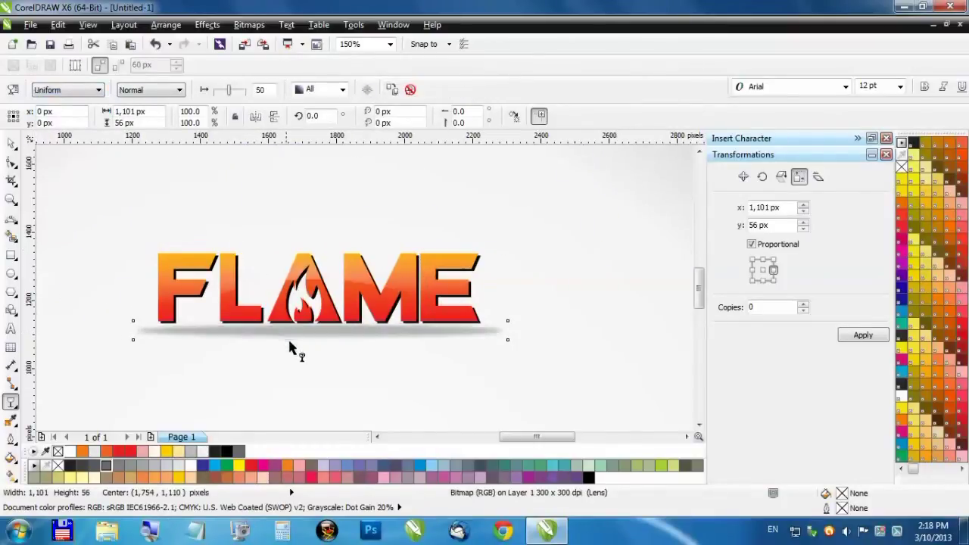
{"action": "left_click", "coordinate": [11, 143]}
{"action": "scroll", "coordinate": [328, 338], "scroll_direction": "up", "scroll_amount": 3}
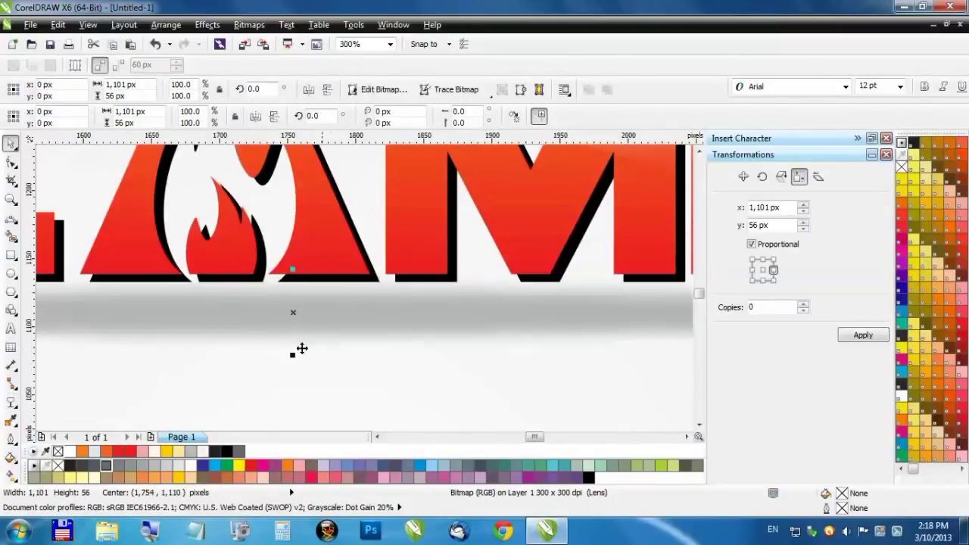
{"action": "left_click_drag", "start_coordinate": [294, 353], "coordinate": [292, 330]}
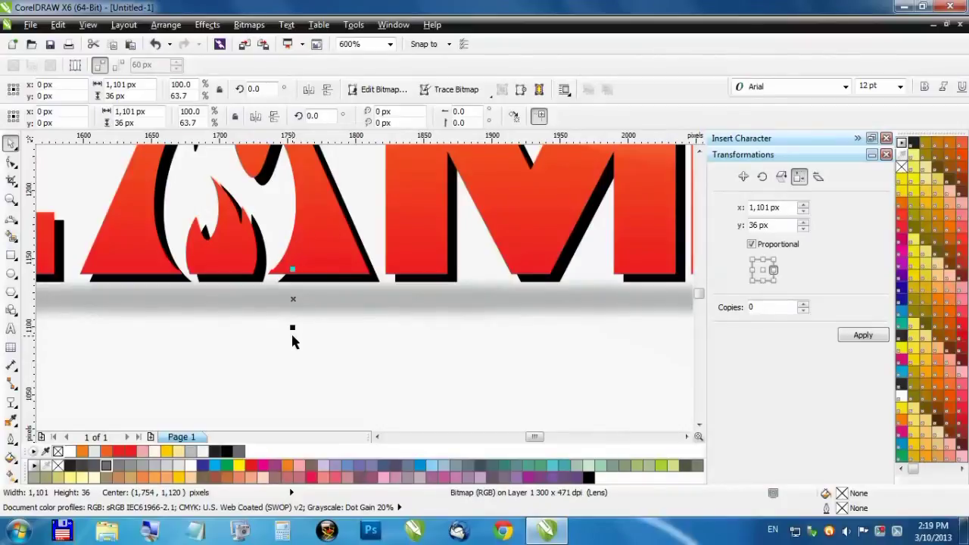
{"action": "scroll", "coordinate": [292, 341], "scroll_direction": "down", "scroll_amount": 3}
{"action": "left_click", "coordinate": [422, 347]}
{"action": "scroll", "coordinate": [372, 340], "scroll_direction": "down", "scroll_amount": 2}
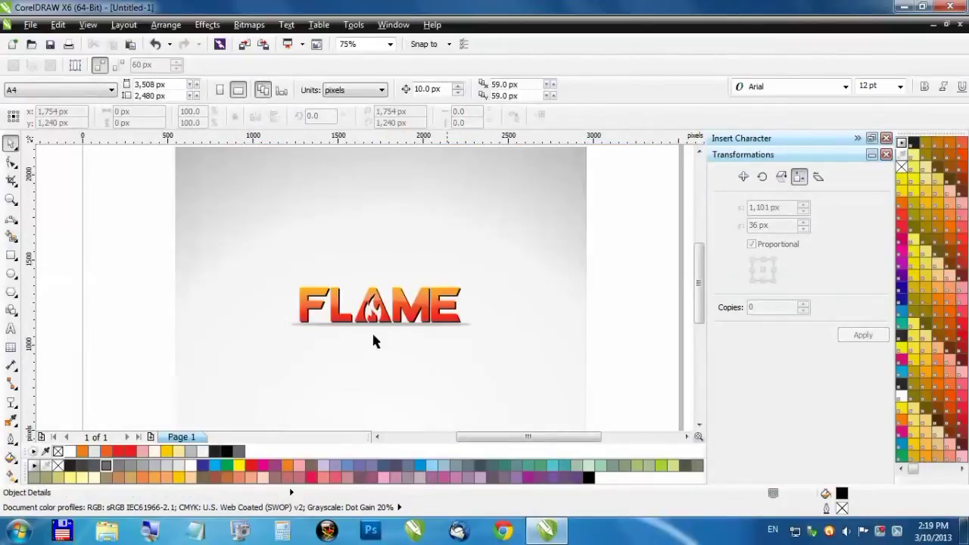
Nudge the blurred ellipse up by 10 px against the base of the letters and deselect it
{"action": "scroll", "coordinate": [386, 328], "scroll_direction": "up", "scroll_amount": 2}
{"action": "left_click", "coordinate": [375, 324]}
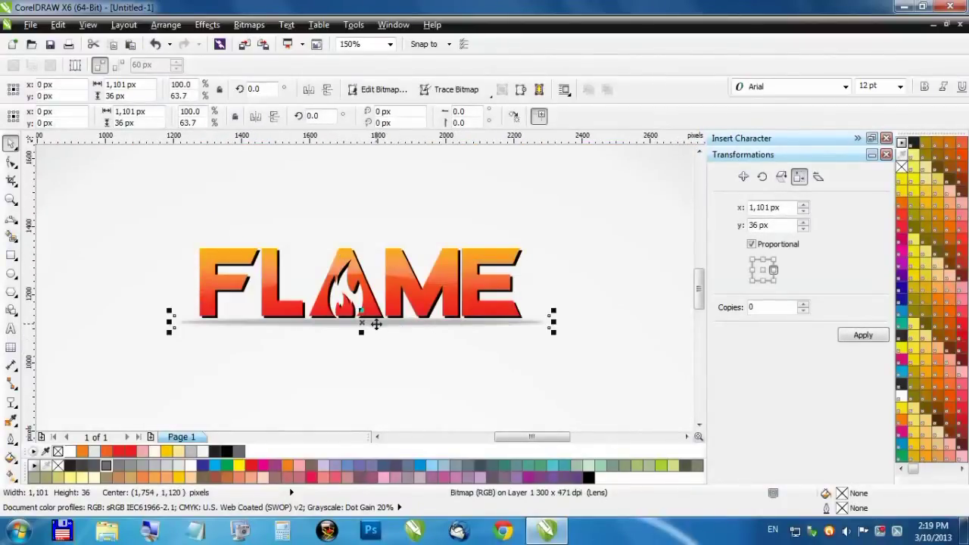
{"action": "scroll", "coordinate": [376, 324], "scroll_direction": "up", "scroll_amount": 1}
{"action": "key", "text": "Up"}
{"action": "scroll", "coordinate": [378, 328], "scroll_direction": "down", "scroll_amount": 1}
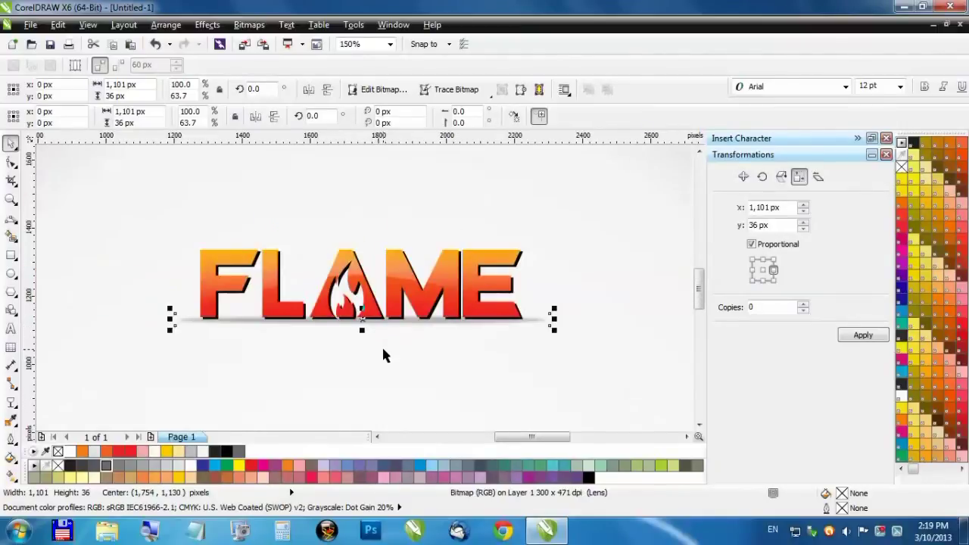
{"action": "left_click", "coordinate": [383, 354]}
Stretch the blurred ellipse downward to about 48 px high and deselect it
{"action": "scroll", "coordinate": [296, 325], "scroll_direction": "up", "scroll_amount": 1}
{"action": "left_click", "coordinate": [194, 317]}
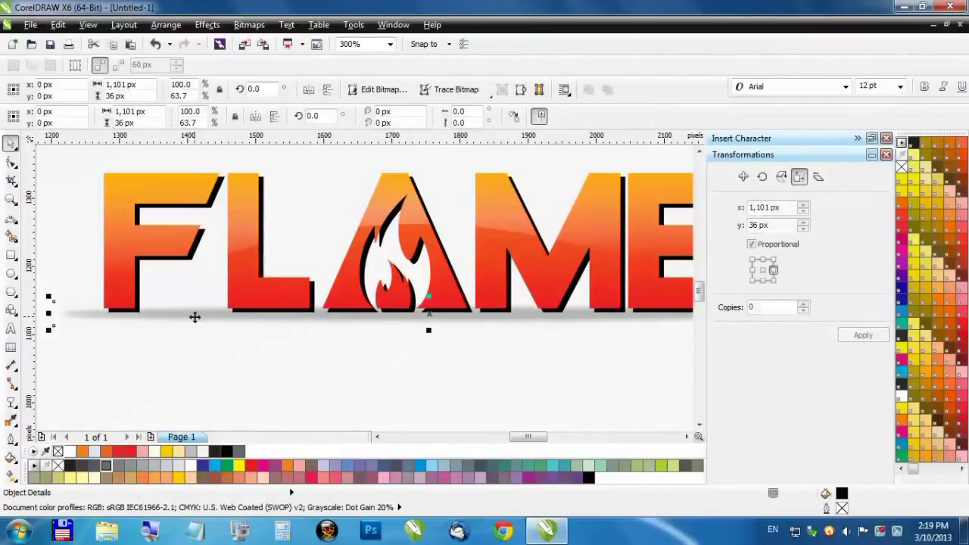
{"action": "left_click_drag", "start_coordinate": [429, 330], "coordinate": [429, 338]}
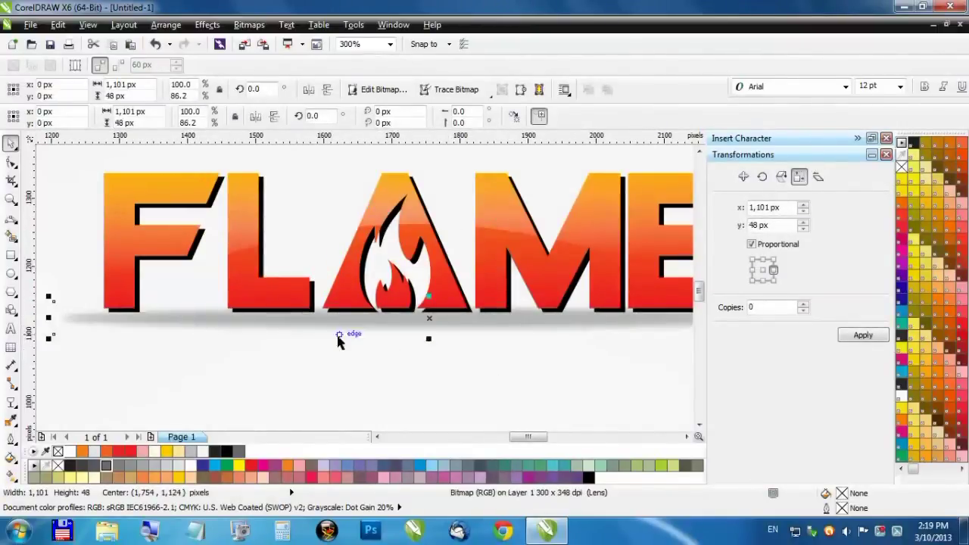
{"action": "scroll", "coordinate": [349, 355], "scroll_direction": "down", "scroll_amount": 1}
{"action": "left_click", "coordinate": [352, 363]}
Create a vertically mirrored copy of the FLAME wordmark group directly below the original, stretched to about 263 px high
{"action": "left_click_drag", "start_coordinate": [179, 231], "coordinate": [571, 336]}
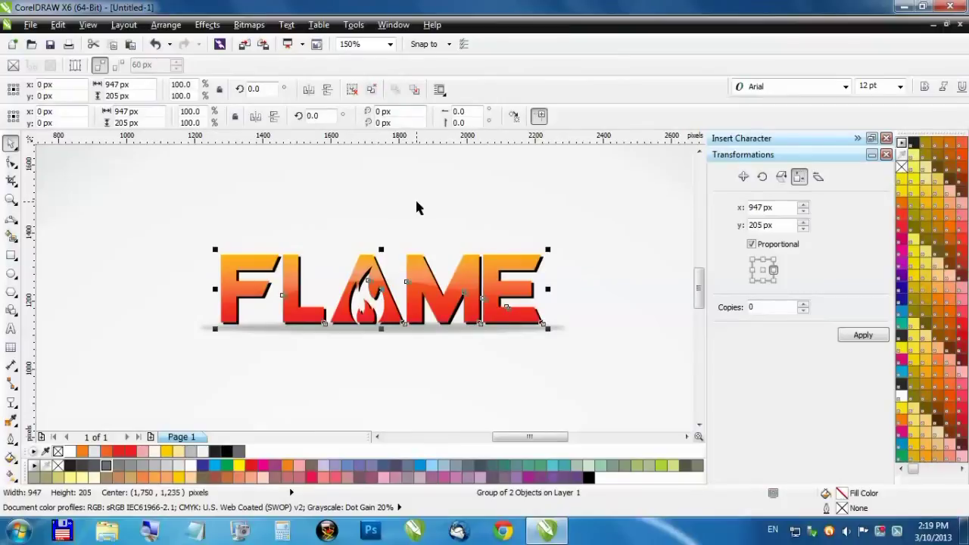
{"action": "left_click_drag", "start_coordinate": [381, 250], "coordinate": [368, 416]}
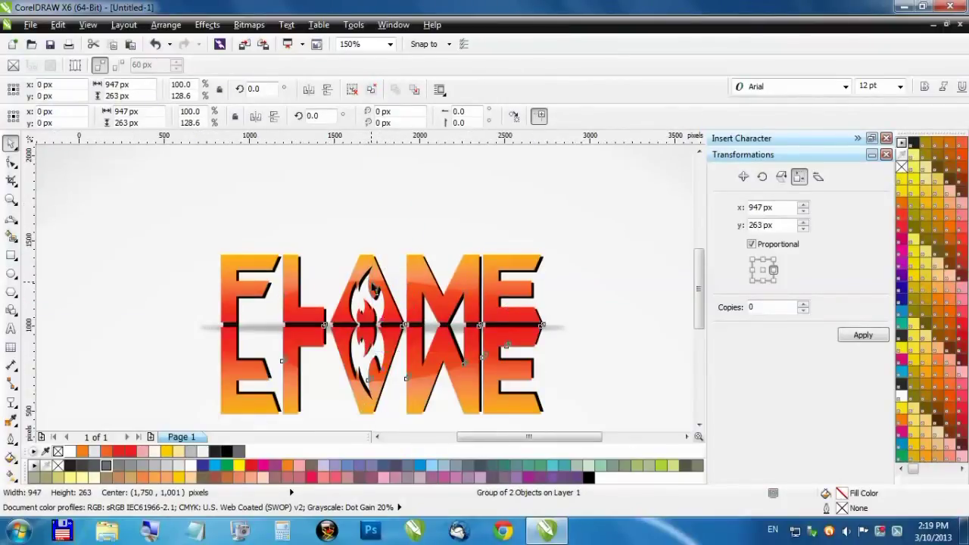
{"action": "scroll", "coordinate": [372, 314], "scroll_direction": "down", "scroll_amount": 2}
Apply a near-vertical linear transparency to the mirrored wordmark so the reflection fades out downward shortly below the baseline, and deselect it
{"action": "left_click", "coordinate": [11, 402]}
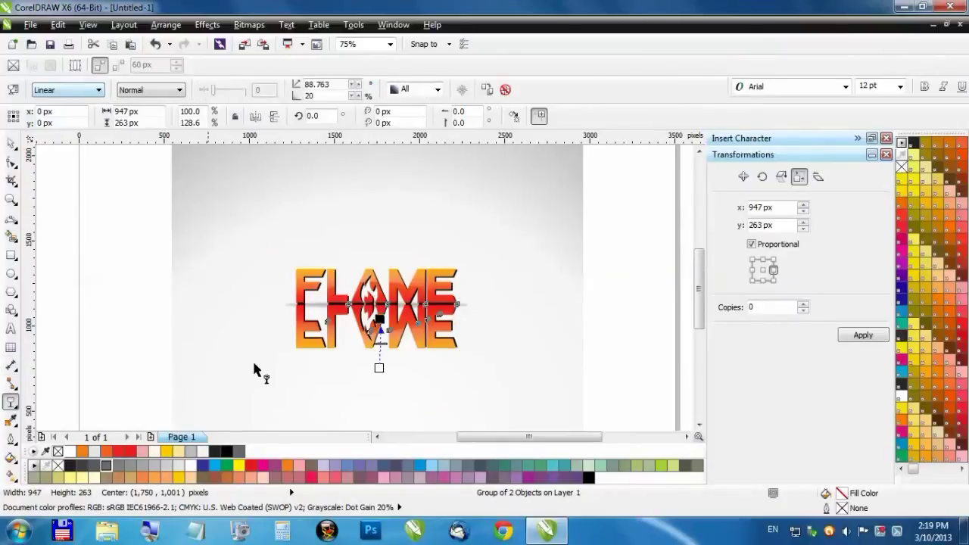
{"action": "left_click_drag", "start_coordinate": [375, 264], "coordinate": [371, 334]}
{"action": "scroll", "coordinate": [376, 342], "scroll_direction": "up", "scroll_amount": 2}
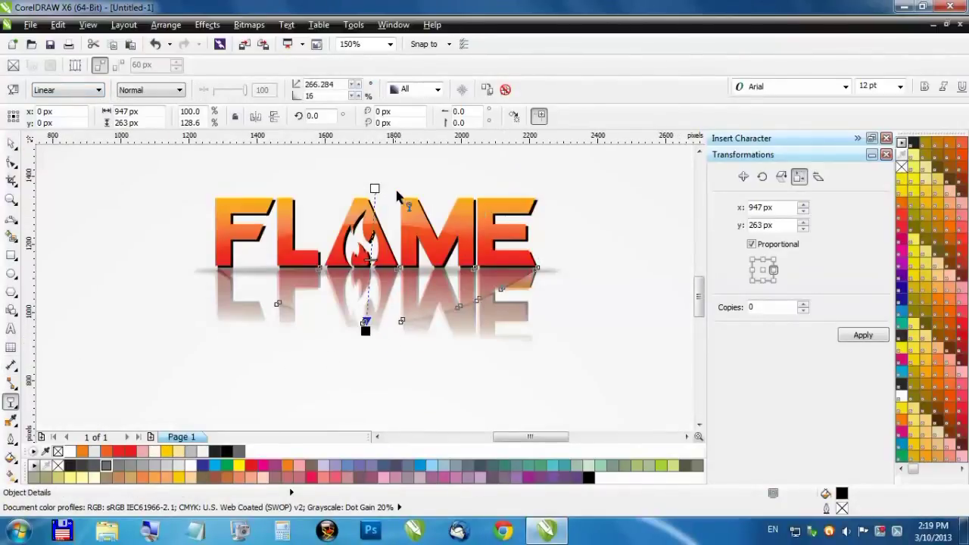
{"action": "mouse_move", "coordinate": [392, 301]}
{"action": "left_mouse_down"}
{"action": "mouse_move", "coordinate": [386, 290]}
{"action": "mouse_move", "coordinate": [395, 286]}
{"action": "left_mouse_up"}
{"action": "scroll", "coordinate": [389, 296], "scroll_direction": "up", "scroll_amount": 2}
{"action": "scroll", "coordinate": [395, 286], "scroll_direction": "down", "scroll_amount": 2}
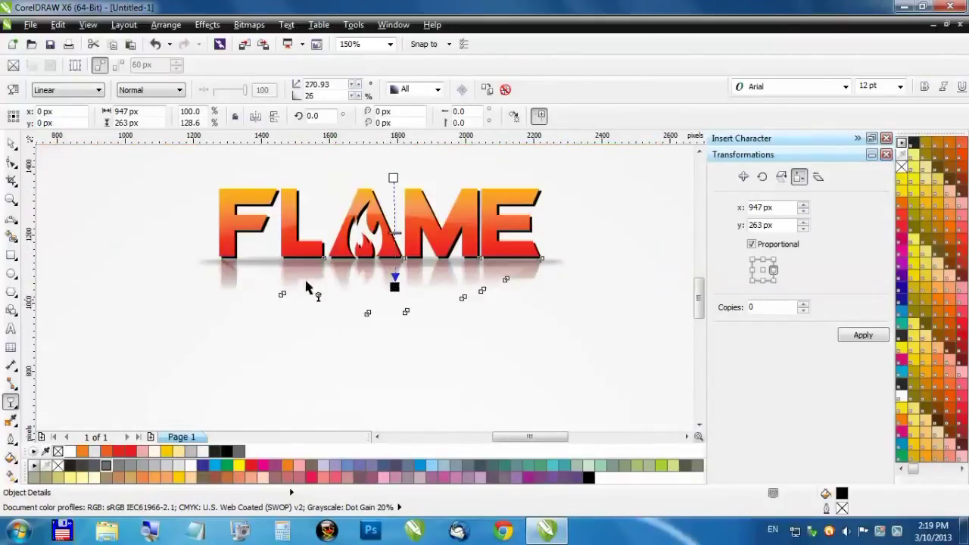
{"action": "left_click", "coordinate": [340, 320]}
{"action": "scroll", "coordinate": [340, 322], "scroll_direction": "down", "scroll_amount": 3}
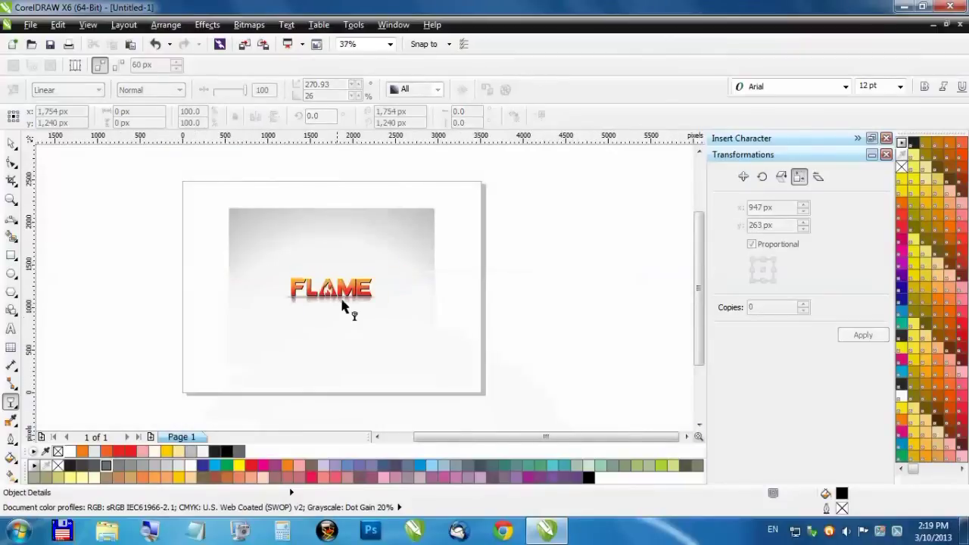
{"action": "scroll", "coordinate": [340, 324], "scroll_direction": "up", "scroll_amount": 3}
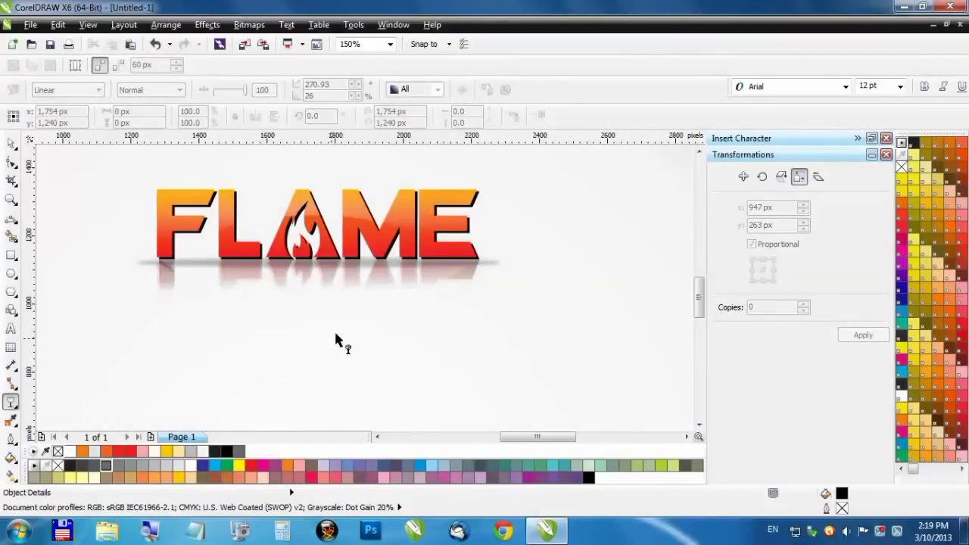
{"action": "scroll", "coordinate": [434, 284], "scroll_direction": "up", "scroll_amount": 2}
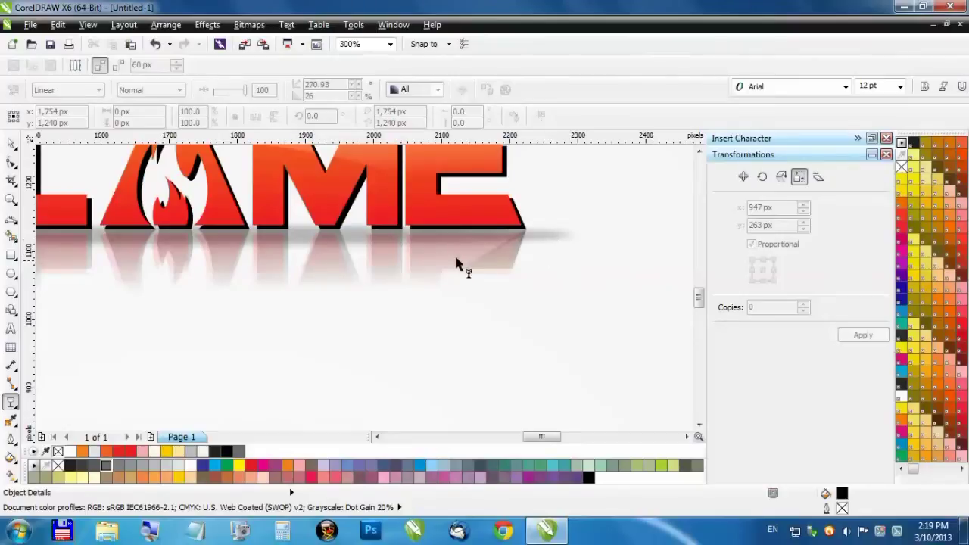
{"action": "left_click", "coordinate": [234, 275]}
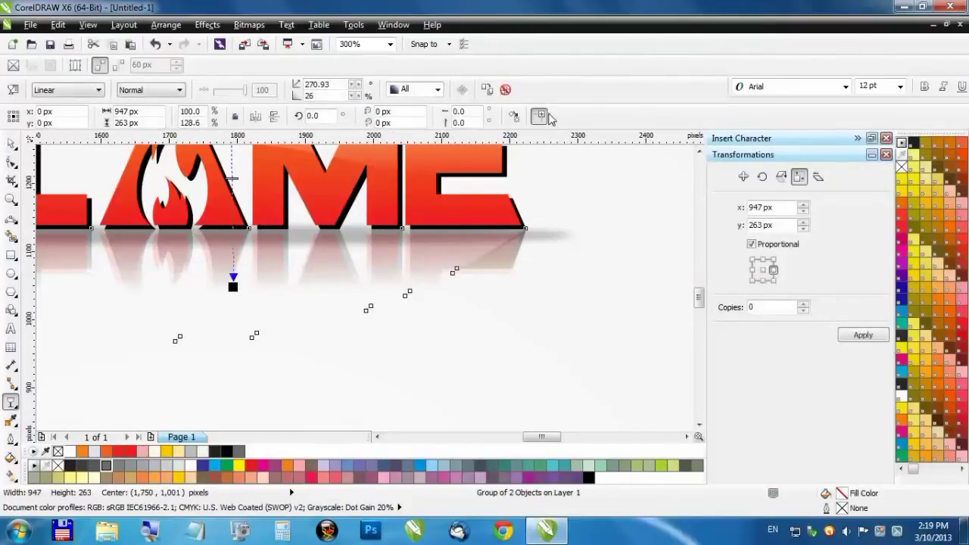
{"action": "left_click", "coordinate": [487, 89]}
{"action": "left_click", "coordinate": [167, 44]}
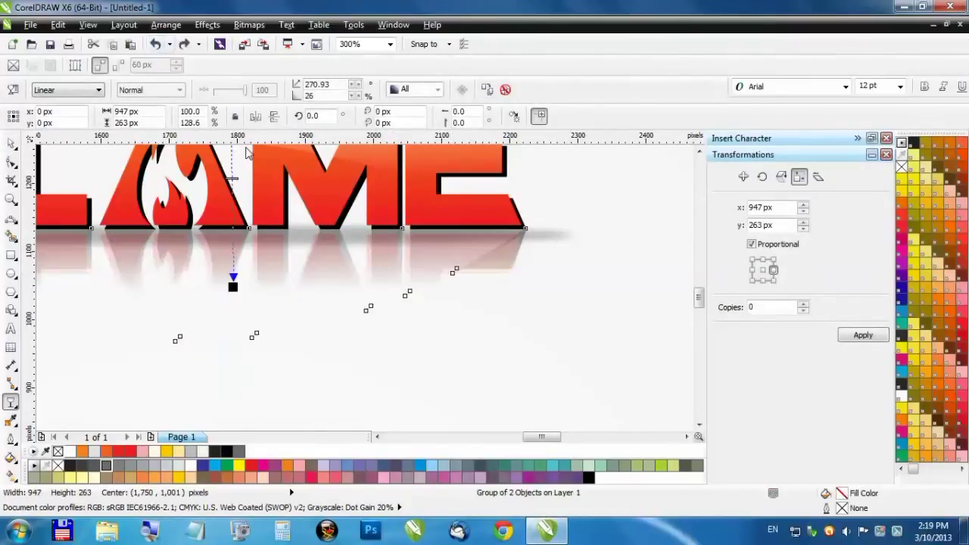
Select the wordmark, ground shadow and reflection together without the background, and group them
{"action": "scroll", "coordinate": [417, 274], "scroll_direction": "down", "scroll_amount": 2}
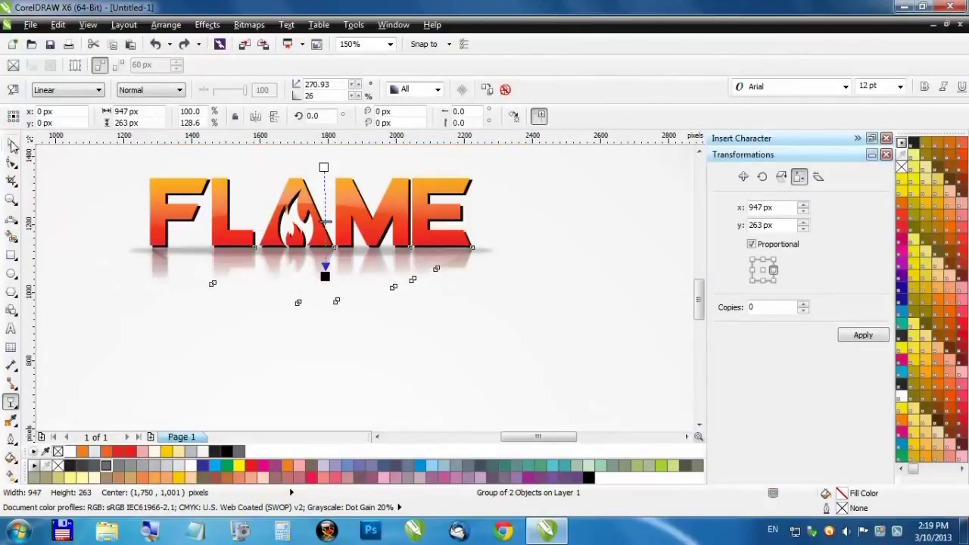
{"action": "scroll", "coordinate": [293, 301], "scroll_direction": "down", "scroll_amount": 2}
{"action": "key", "text": "space"}
{"action": "left_click", "coordinate": [521, 263]}
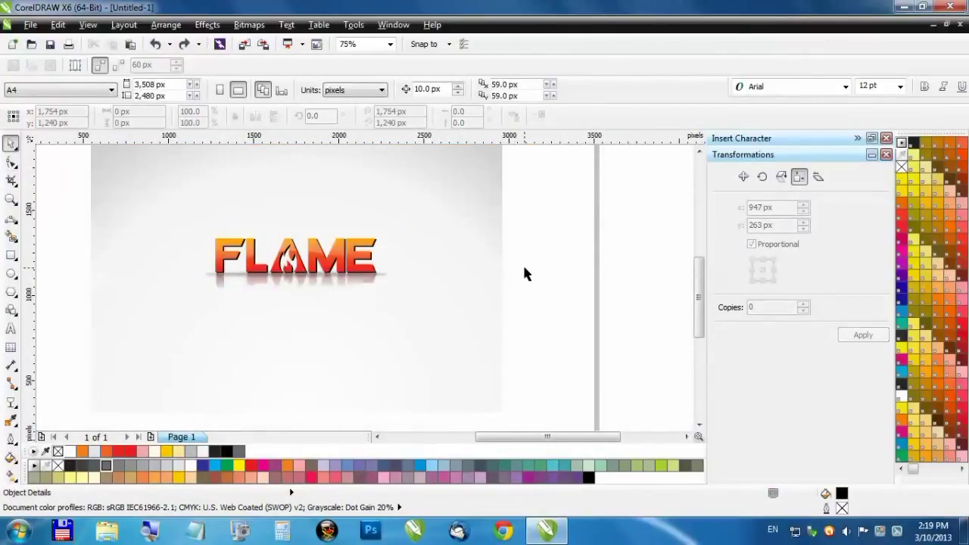
{"action": "scroll", "coordinate": [526, 274], "scroll_direction": "down", "scroll_amount": 2}
{"action": "left_click_drag", "start_coordinate": [338, 239], "coordinate": [536, 330]}
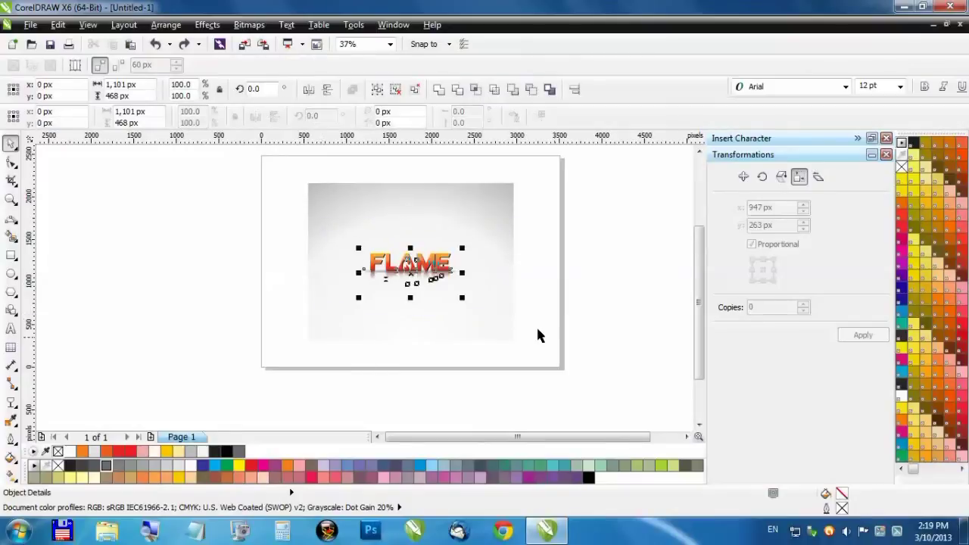
{"action": "left_click", "coordinate": [377, 88]}
Enlarge the logo group proportionally to about 1,527 × 649 px, nudge it down to the middle of the gray background and deselect it
{"action": "left_click_drag", "start_coordinate": [463, 246], "coordinate": [493, 214]}
{"action": "left_click_drag", "start_coordinate": [477, 250], "coordinate": [459, 246]}
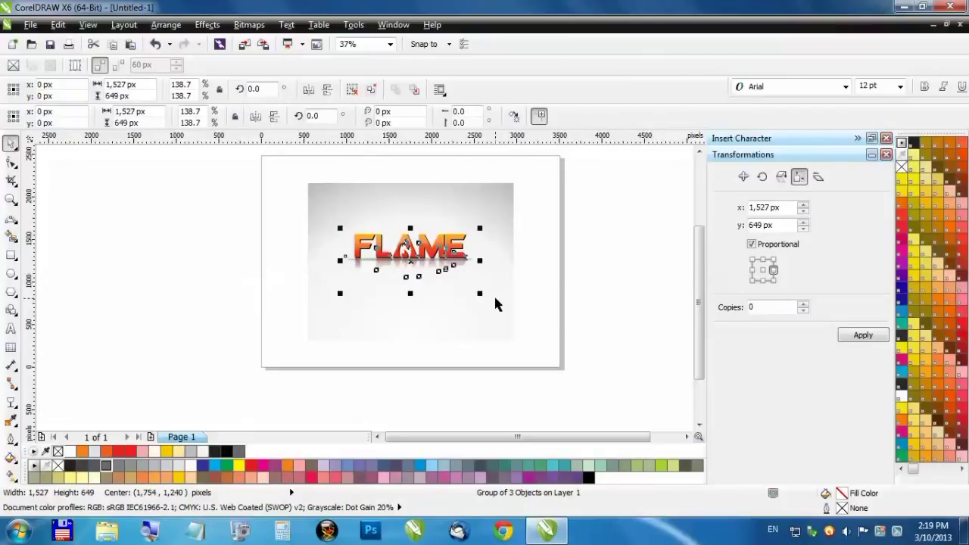
{"action": "key", "text": "Down"}
{"action": "key", "text": "Down"}
{"action": "key", "text": "Down"}
{"action": "key", "text": "Down"}
{"action": "key", "text": "Down"}
{"action": "key", "text": "Down"}
{"action": "key", "text": "Down"}
{"action": "key", "text": "Down"}
{"action": "key", "text": "Down"}
{"action": "key", "text": "Down"}
{"action": "key", "text": "Down"}
{"action": "key", "text": "Down"}
{"action": "key", "text": "Down"}
{"action": "left_click", "coordinate": [530, 304]}
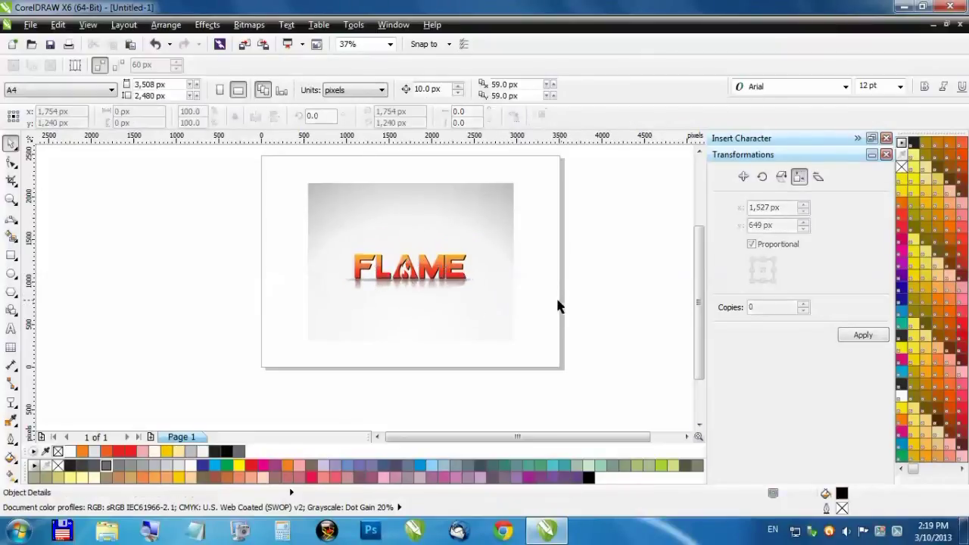
{"action": "scroll", "coordinate": [428, 268], "scroll_direction": "up", "scroll_amount": 2}
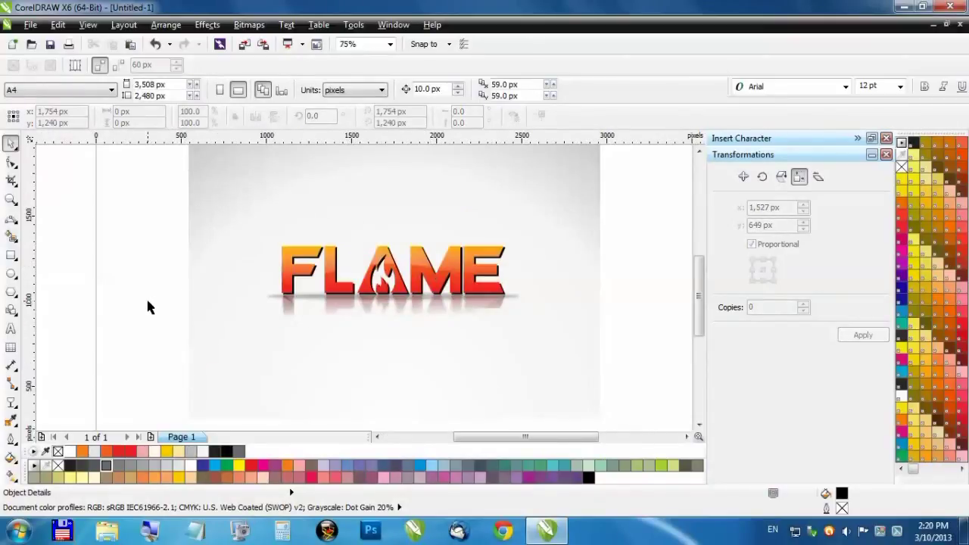